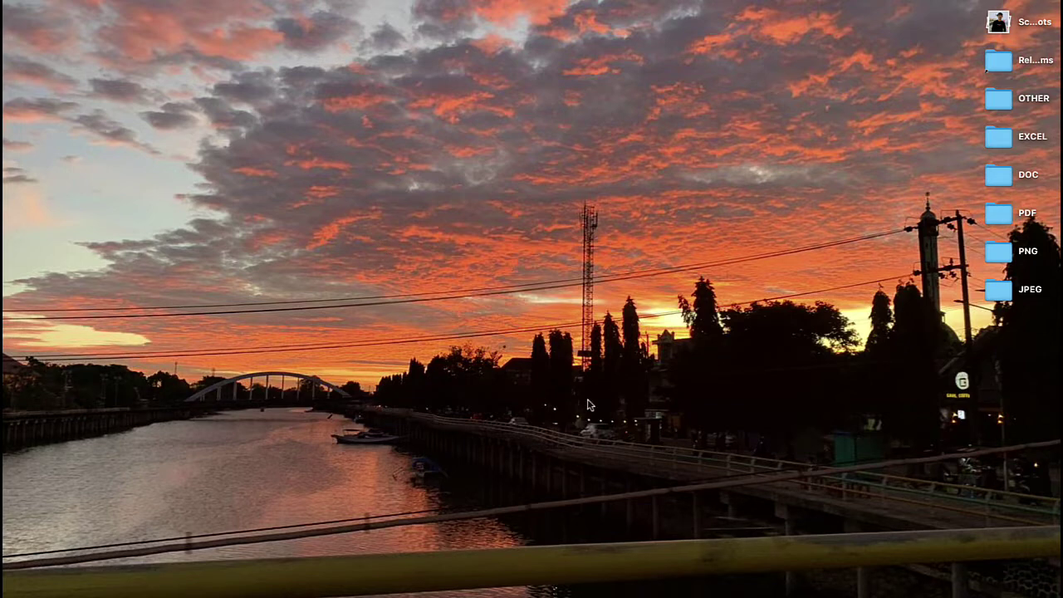
Switch to the Aplikasi Keuangan Organisasi workbook in Excel and examine the organisation name and management period in the menu header.
left_click(722, 593)
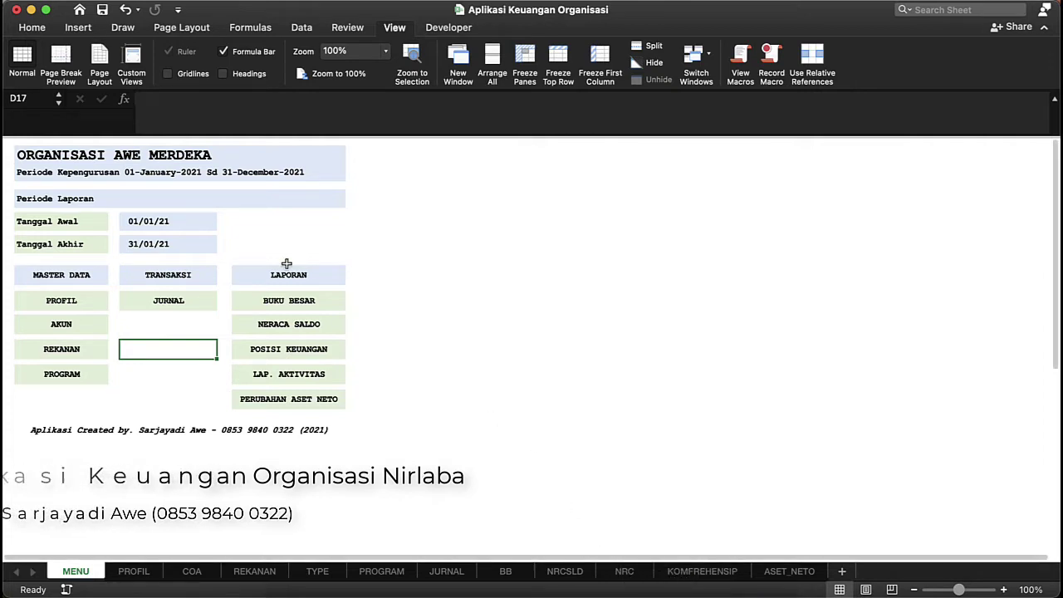
left_click(264, 243)
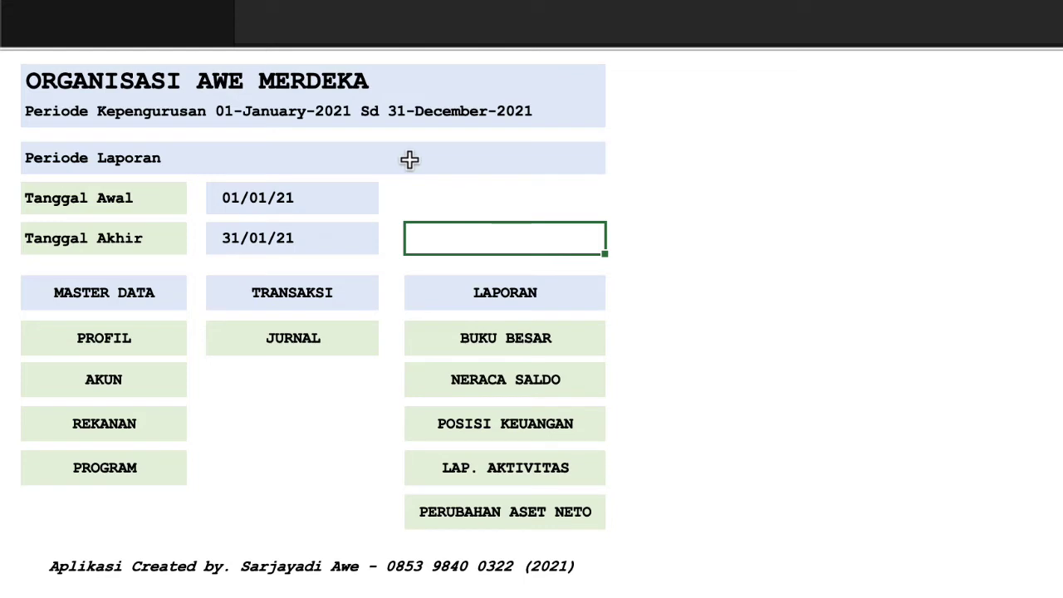
left_click(212, 79)
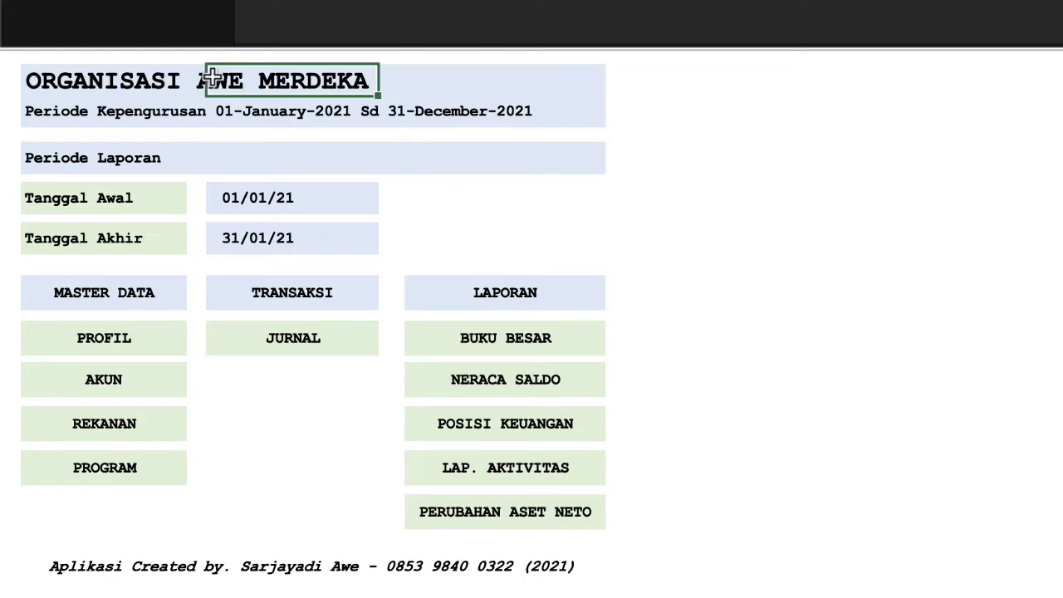
left_click(68, 81)
left_click(64, 106)
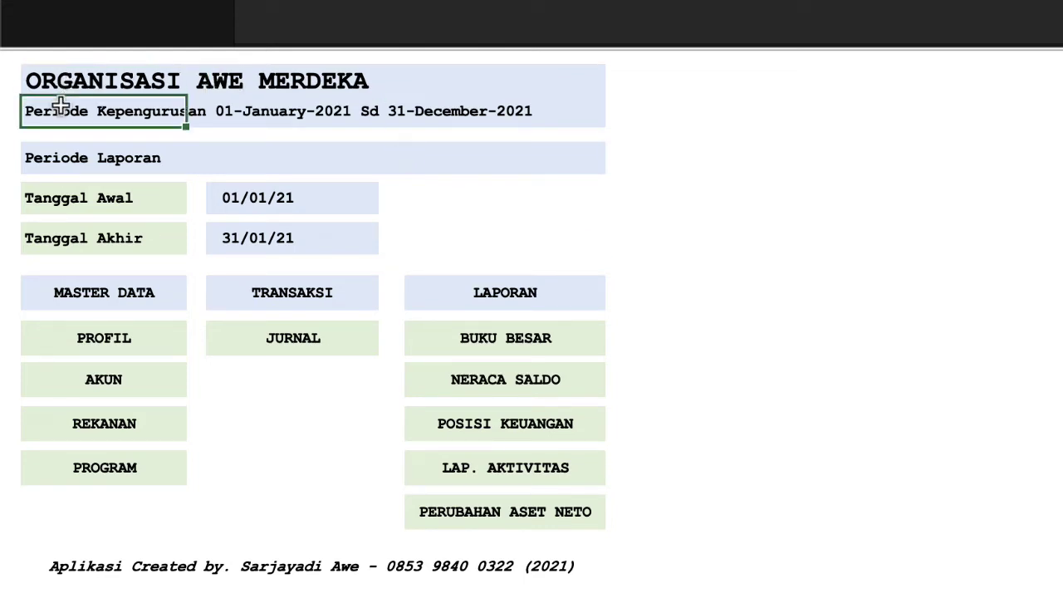
left_click(60, 83)
left_click(64, 111)
Examine the start and end dates of the reporting period on the menu sheet.
left_click(424, 190)
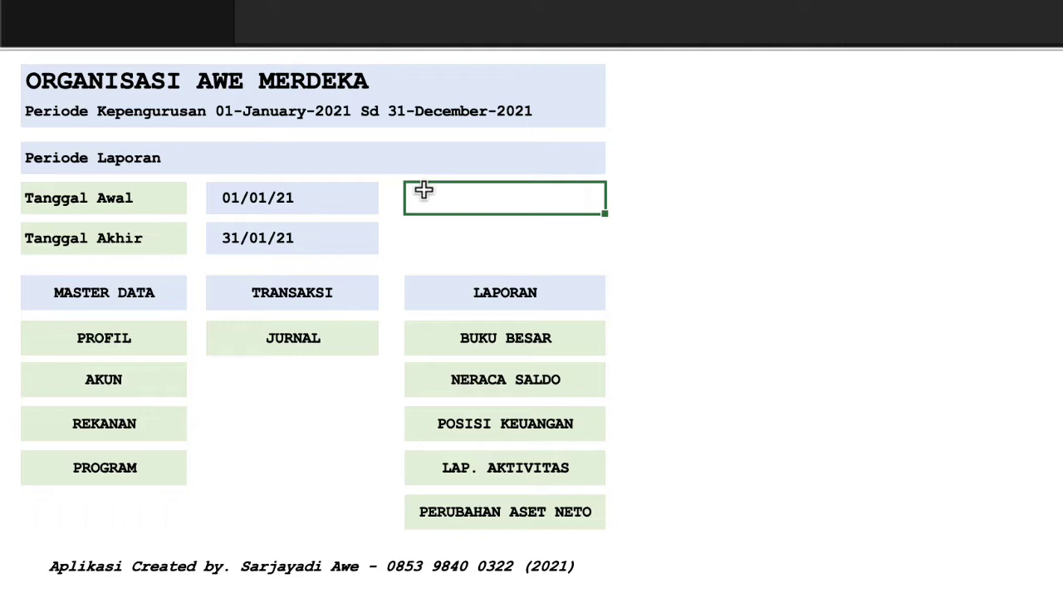
left_click(332, 200)
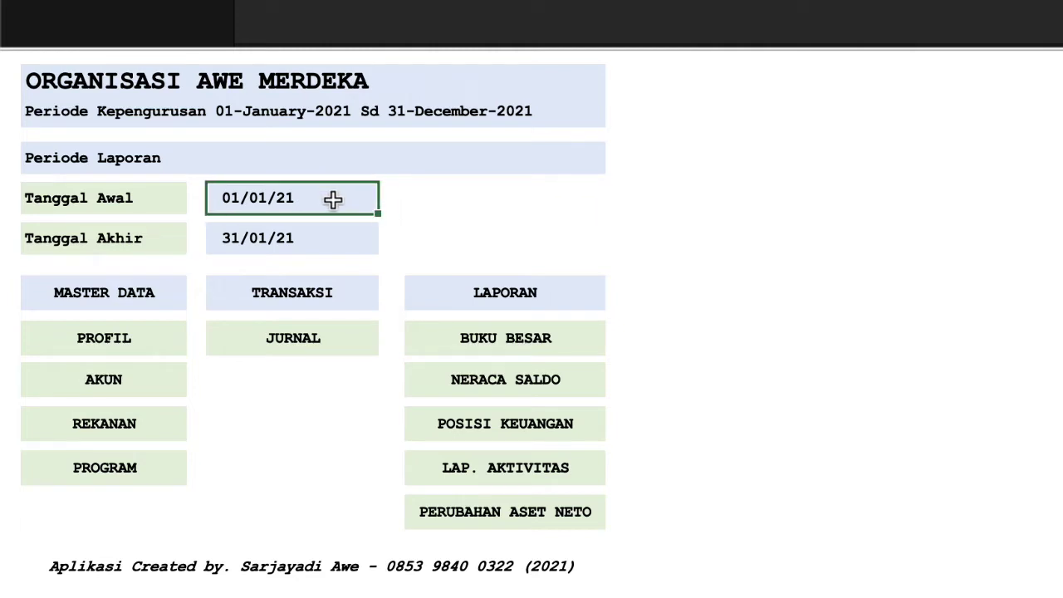
left_click(335, 247)
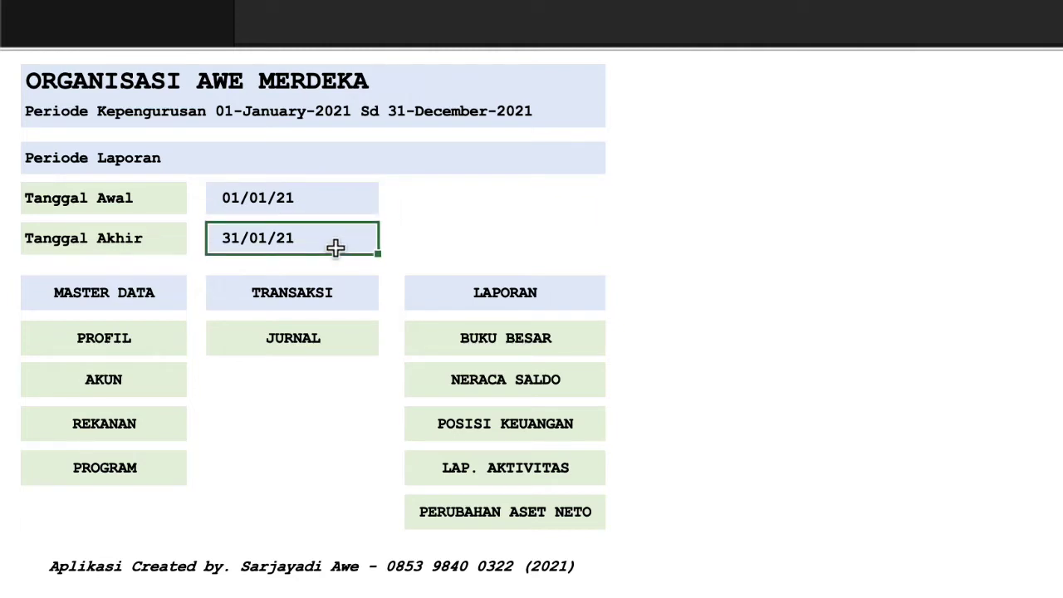
left_click(344, 210)
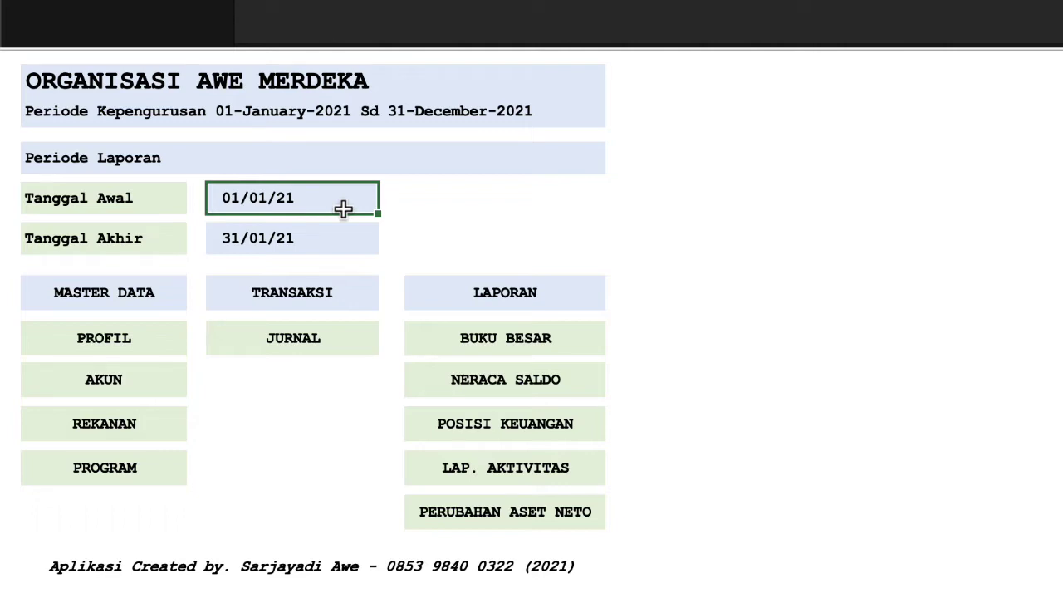
Open the organisation profile from the menu and change the organisation name to ORGANISASI followed by the chairman's first name in capitals.
left_click(169, 332)
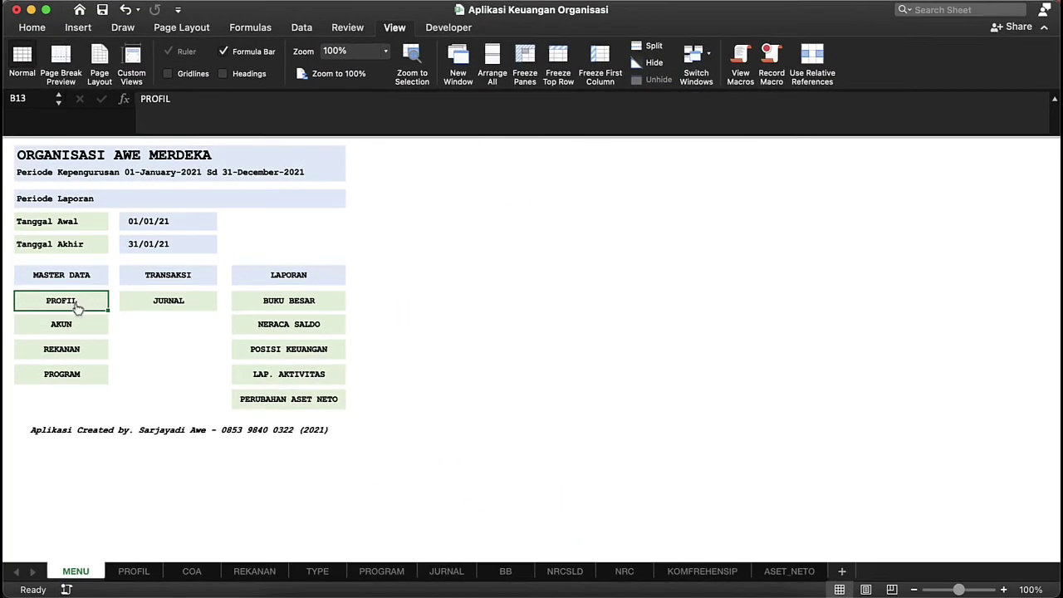
left_click(75, 307)
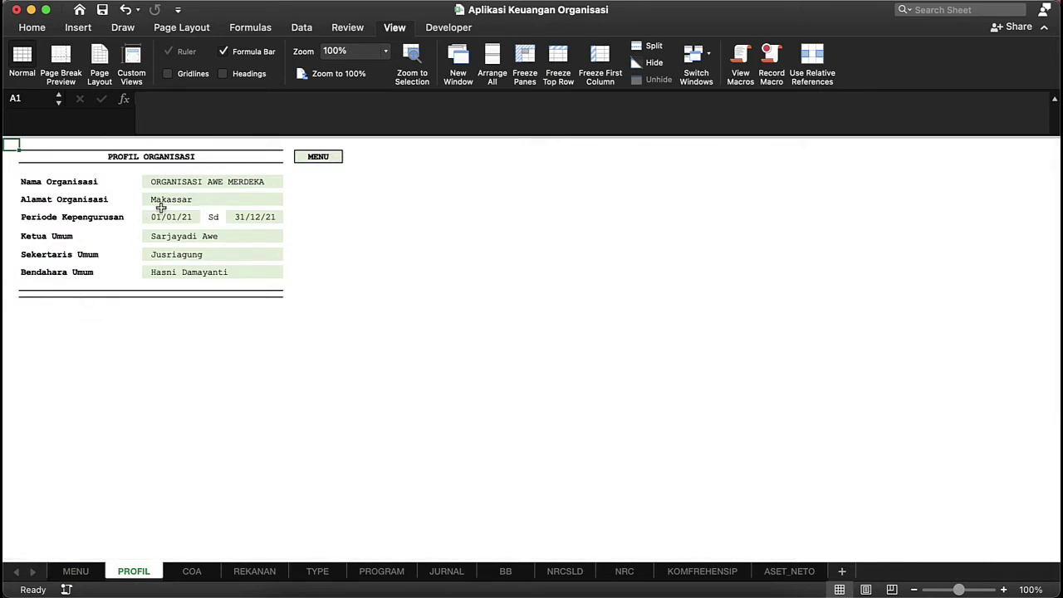
left_click(184, 184)
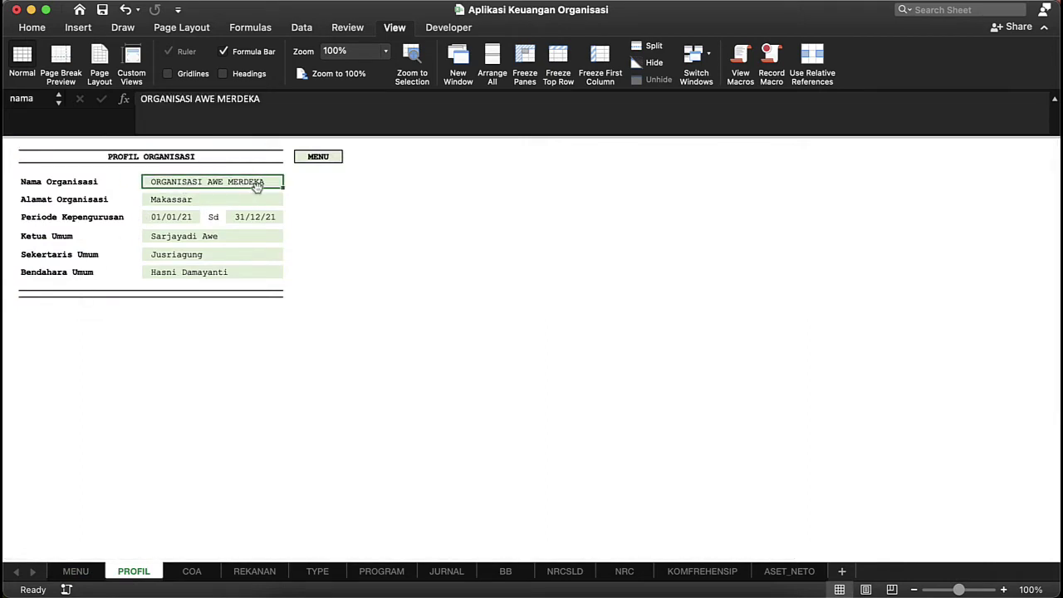
type("ORGAN")
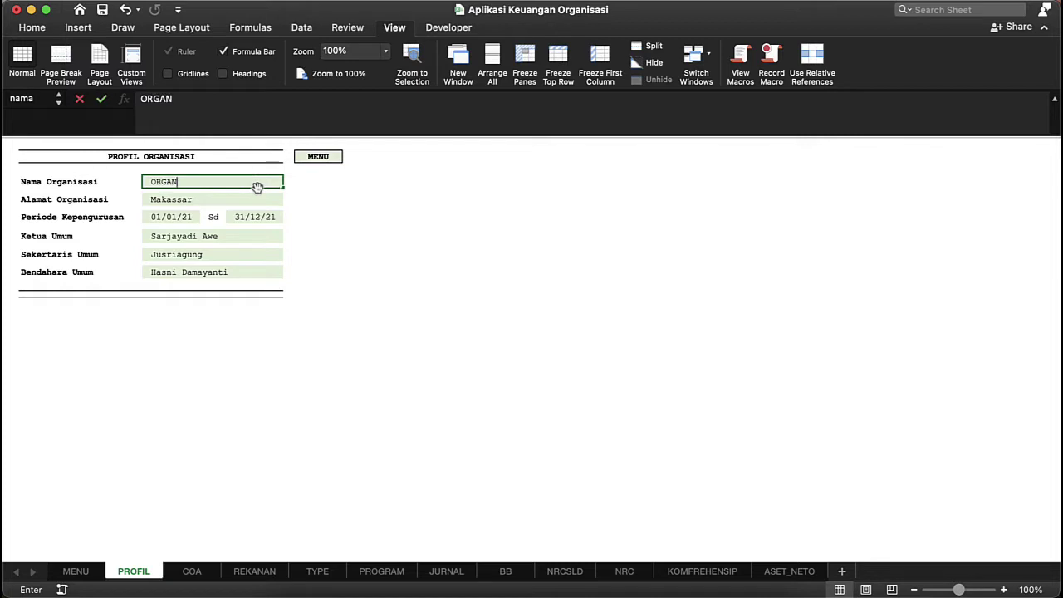
type("ISASI SARHATA")
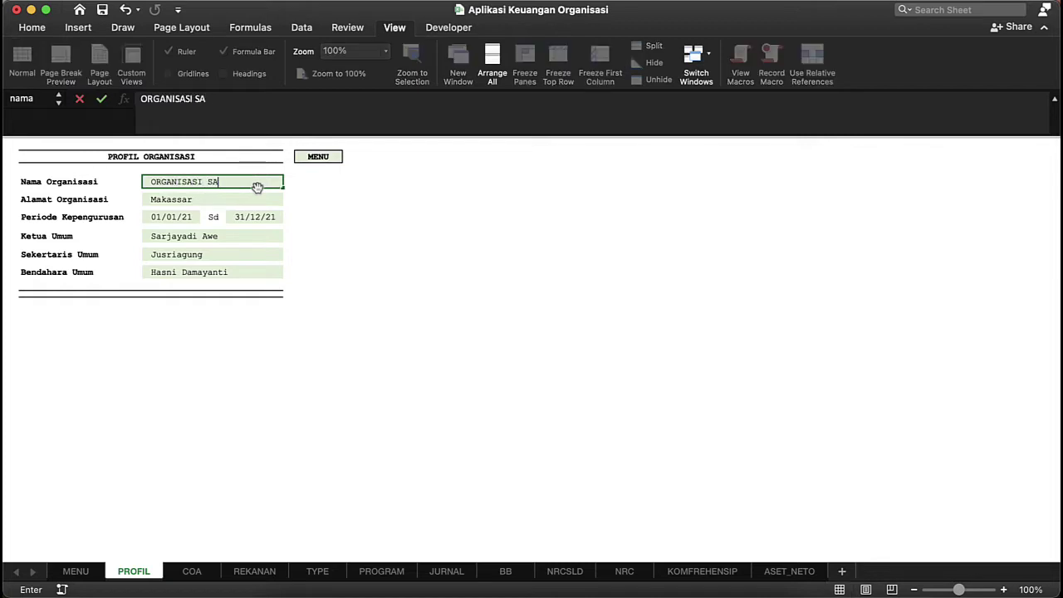
key("BackSpace")
key("BackSpace")
key("BackSpace")
key("BackSpace")
type("JAYADI")
left_click(262, 197)
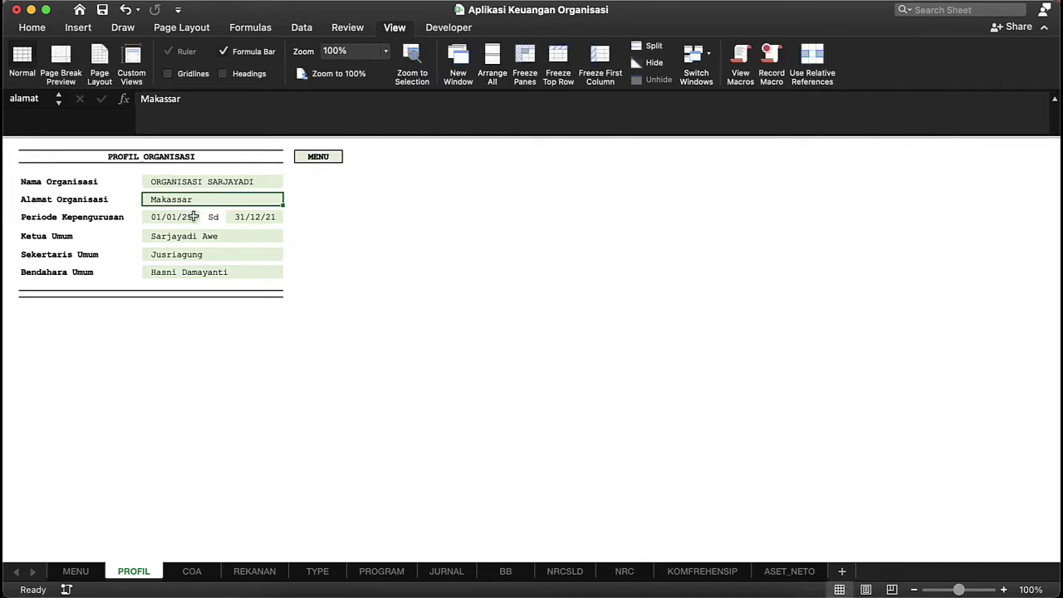
Review the profile's management period dates and the chairman, secretary and treasurer fields.
left_click(190, 216)
left_click(233, 218)
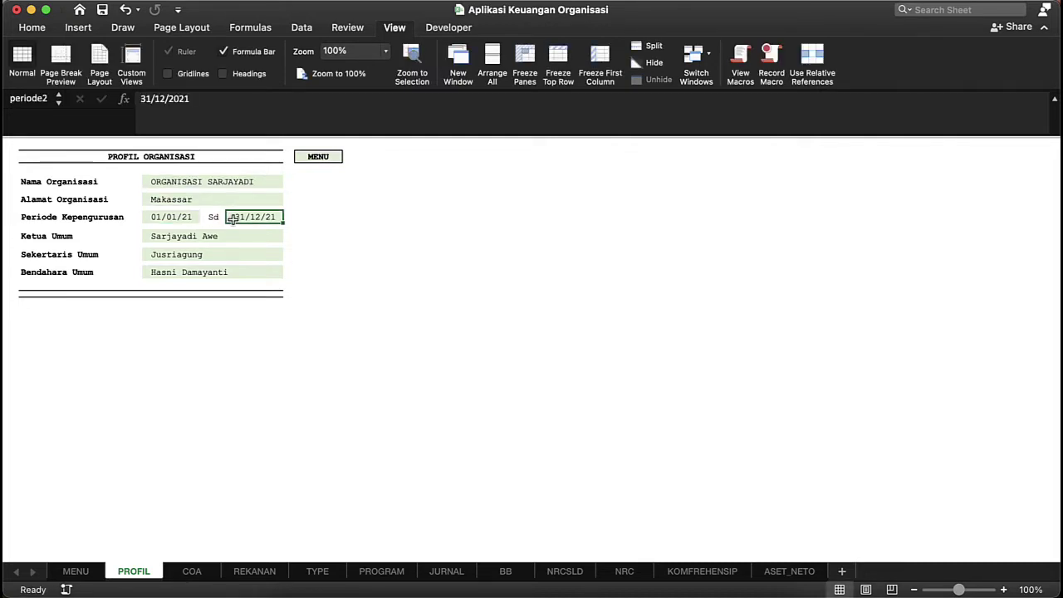
left_click(175, 217)
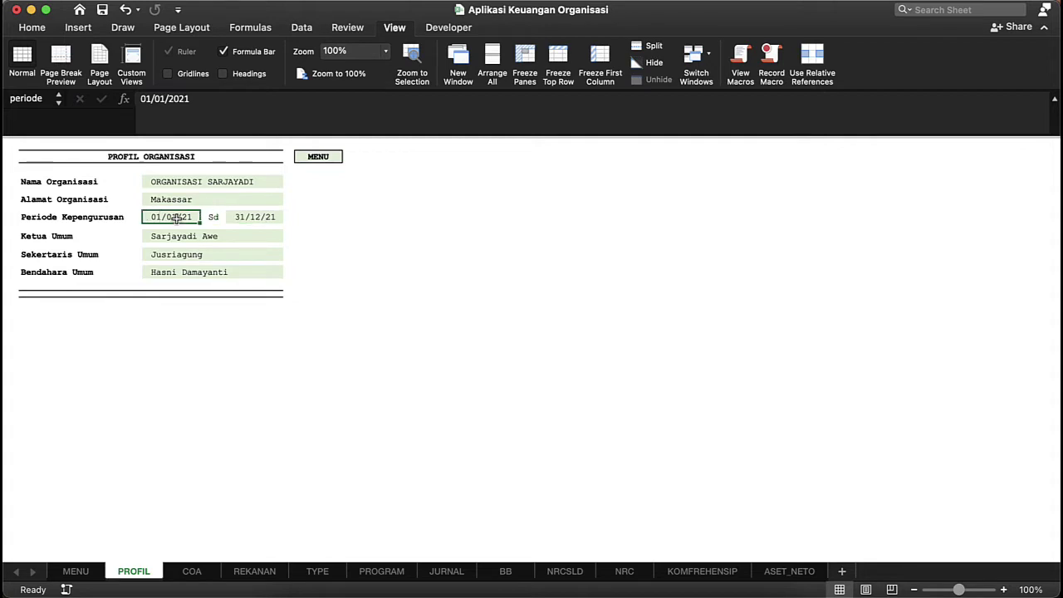
left_click(180, 239)
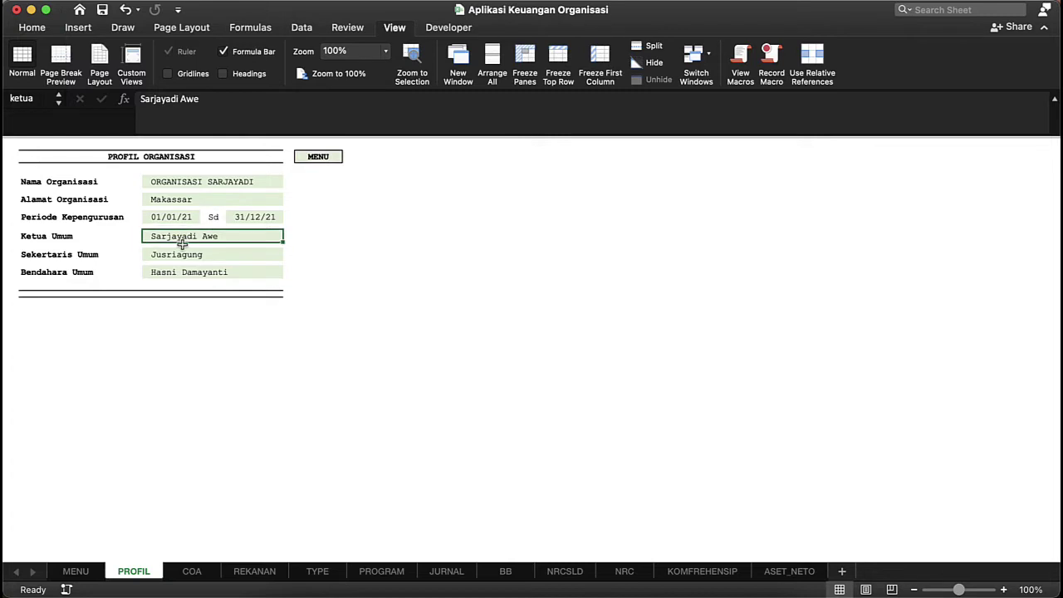
left_click(183, 252)
left_click(181, 270)
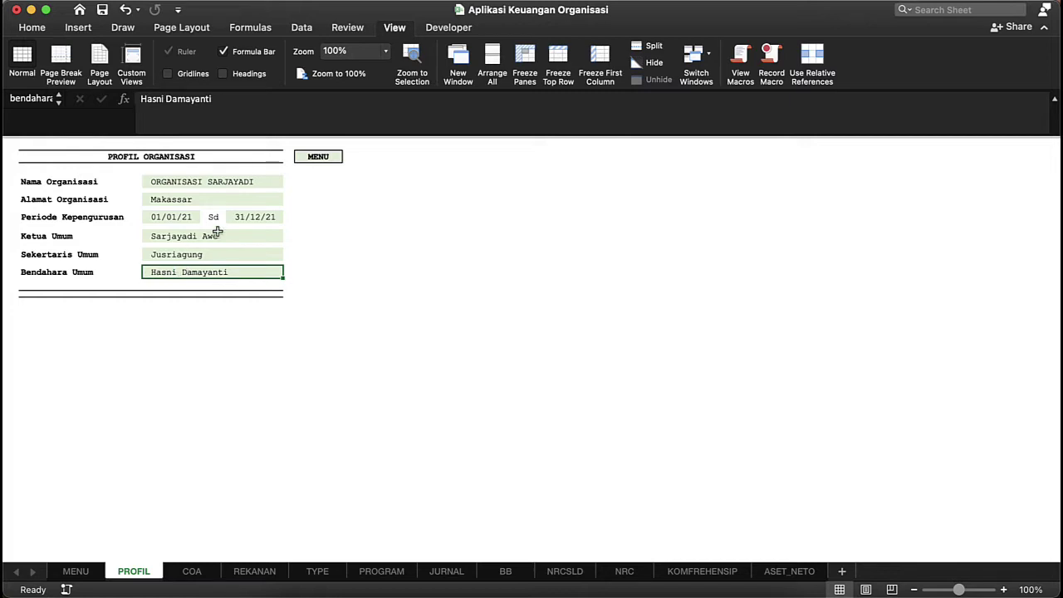
Return to the main menu and check the organisation name and management period in its header.
left_click(316, 160)
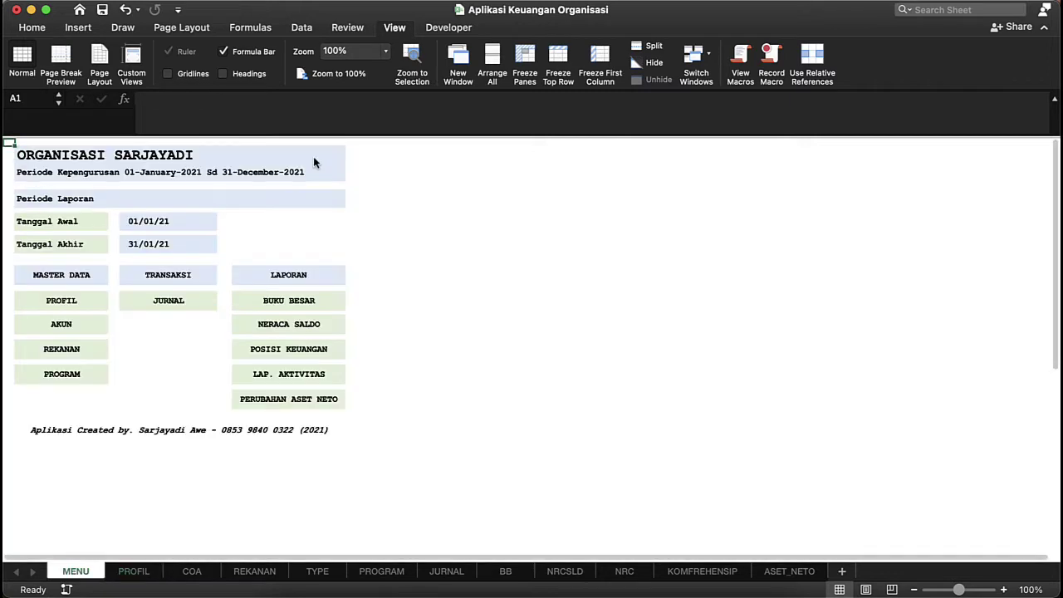
left_click(50, 162)
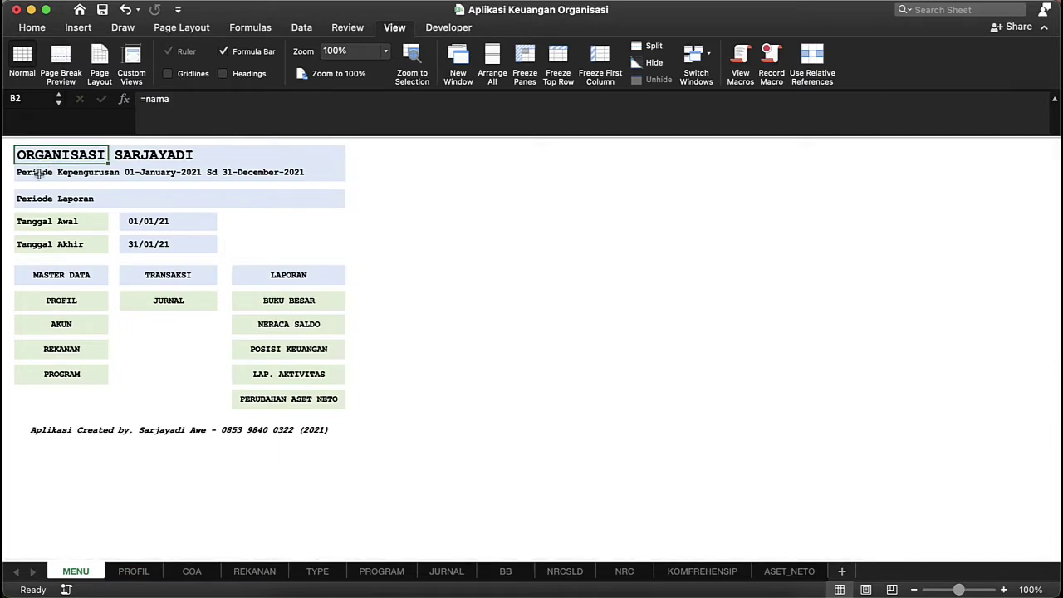
left_click(31, 176)
left_click(43, 156)
left_click(37, 169)
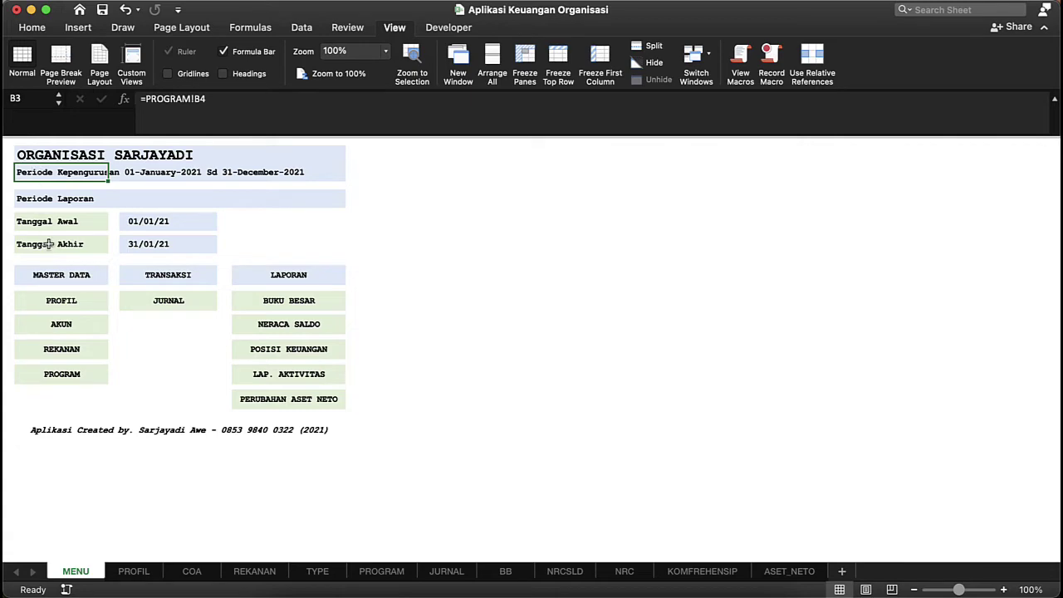
Open the account list from the master data menu and examine its account groups from KAS to BEBAN.
left_click(79, 330)
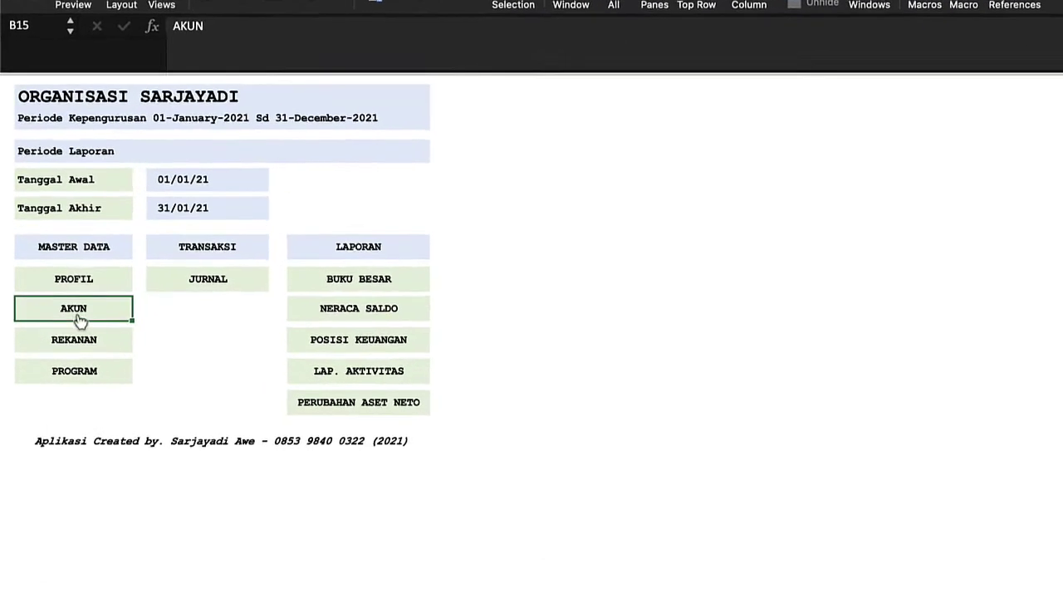
left_click(71, 319)
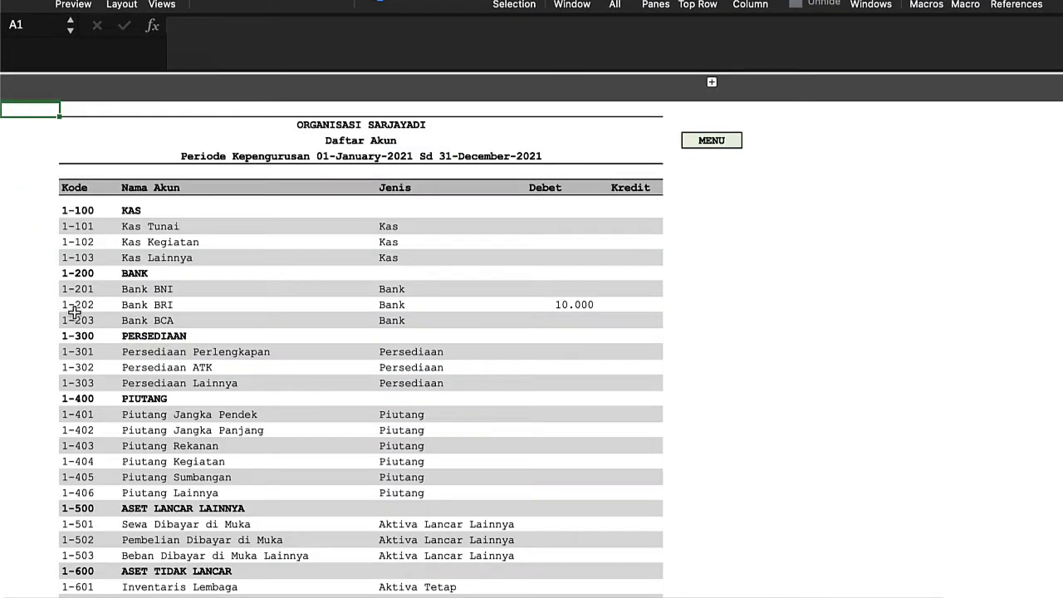
left_click(232, 316)
scroll(235, 309, "down", 7)
scroll(234, 307, "down", 15)
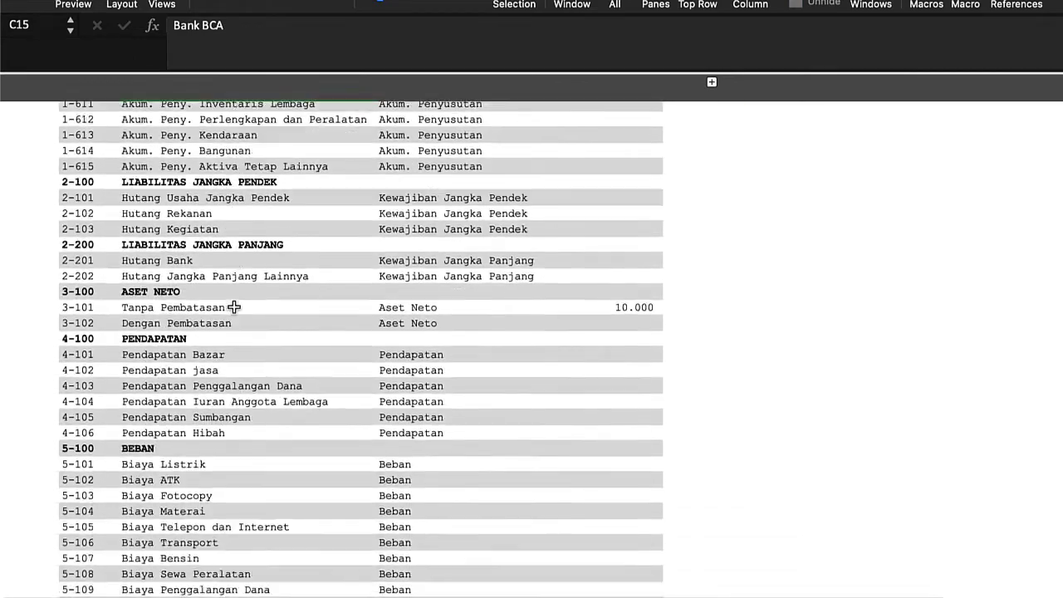
scroll(269, 307, "up", 17)
scroll(234, 308, "up", 5)
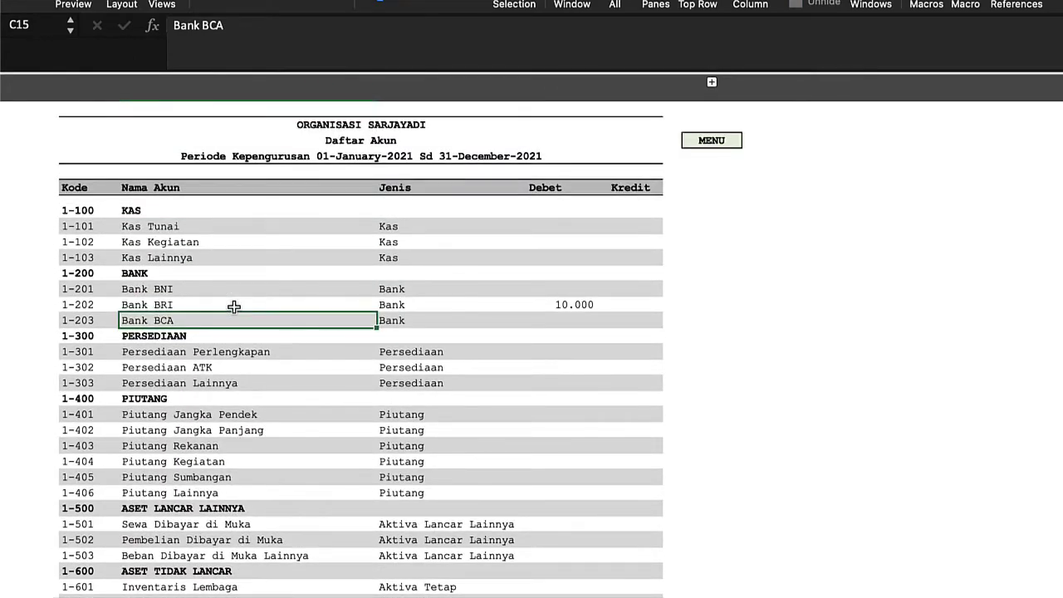
scroll(234, 307, "down", 10)
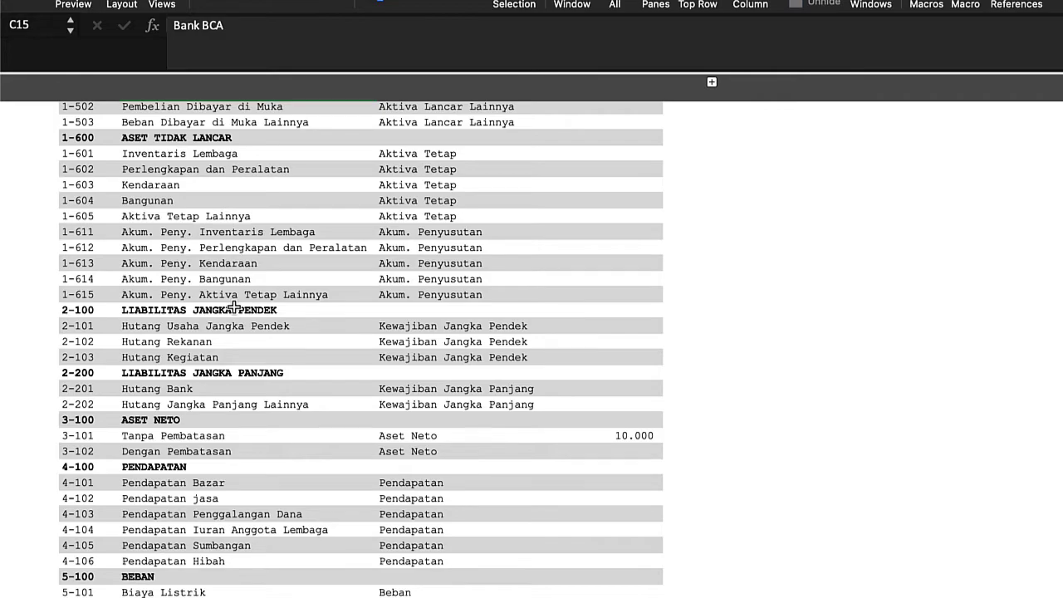
scroll(234, 307, "down", 10)
scroll(234, 308, "up", 12)
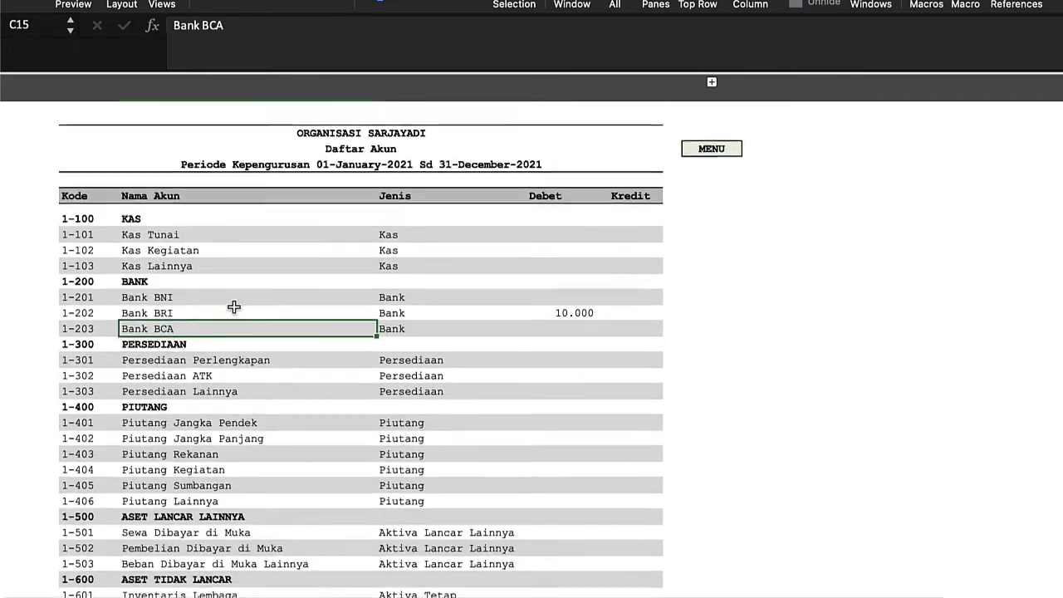
scroll(234, 308, "down", 10)
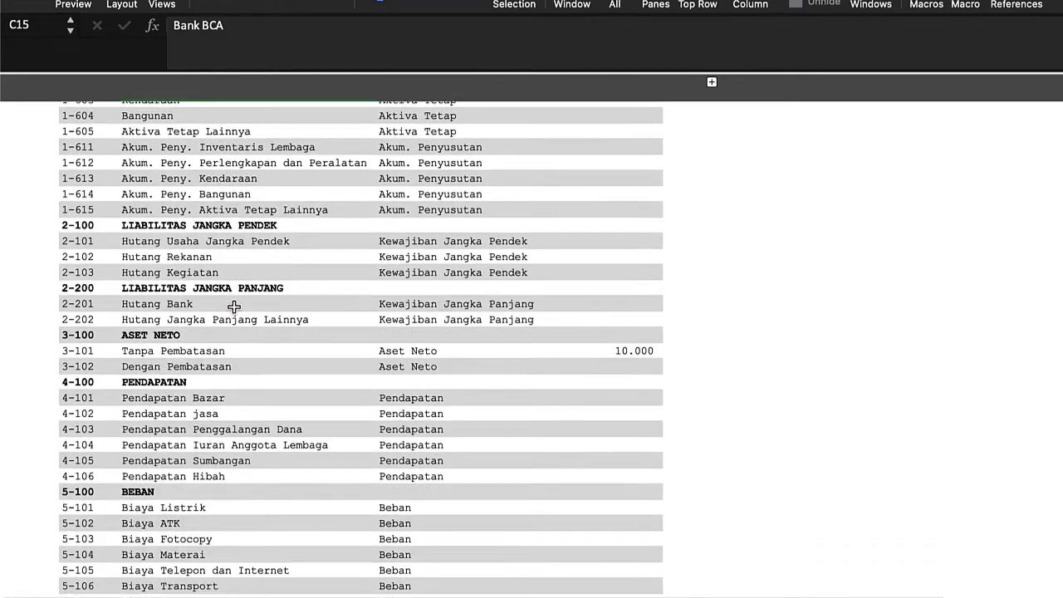
scroll(234, 307, "down", 2)
scroll(234, 308, "up", 12)
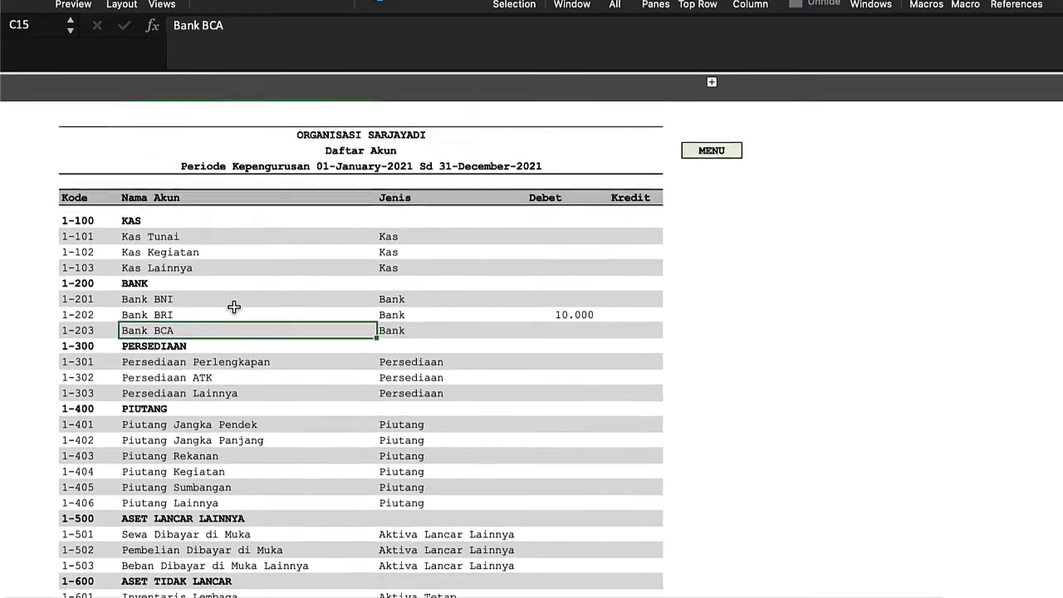
scroll(234, 307, "down", 1)
Examine the available Jenis options for the Kas Tunai account.
left_click(438, 226)
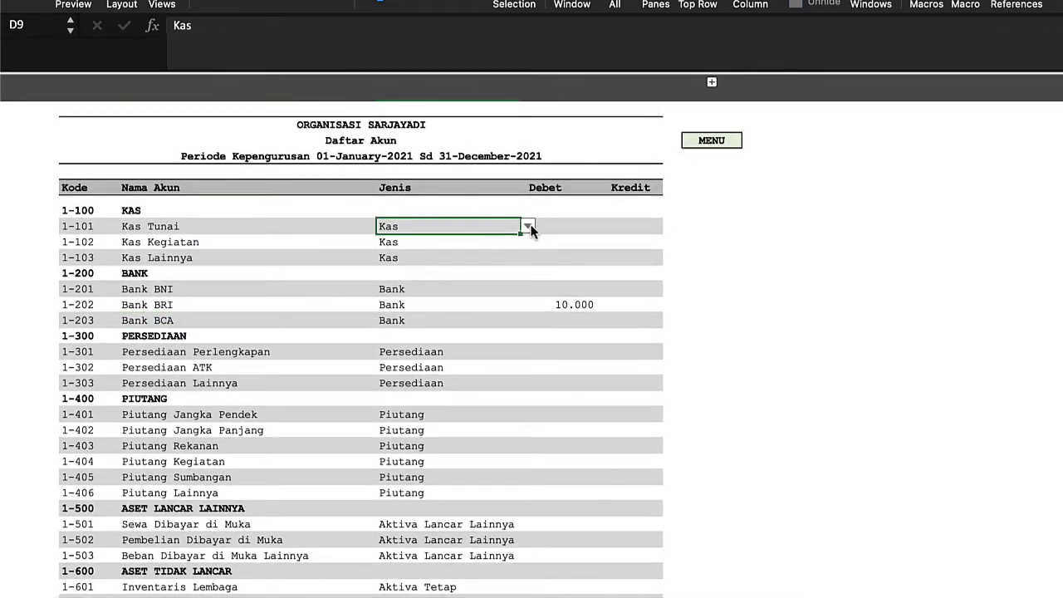
left_click(527, 226)
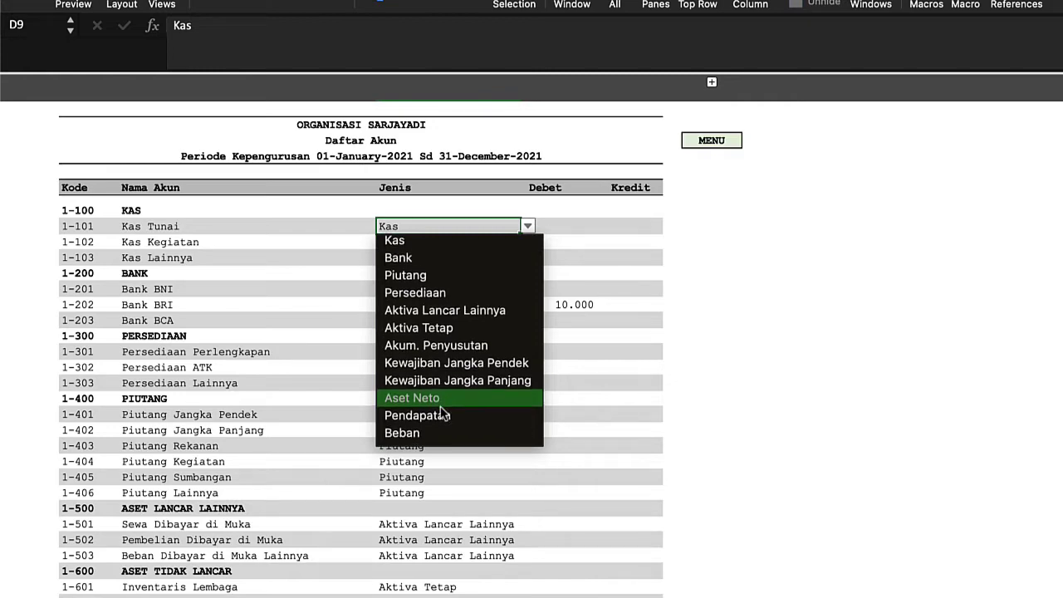
key("Escape")
Look through the whole account list again, examining how each account is assigned to a Jenis.
left_click(318, 442)
scroll(318, 438, "down", 10)
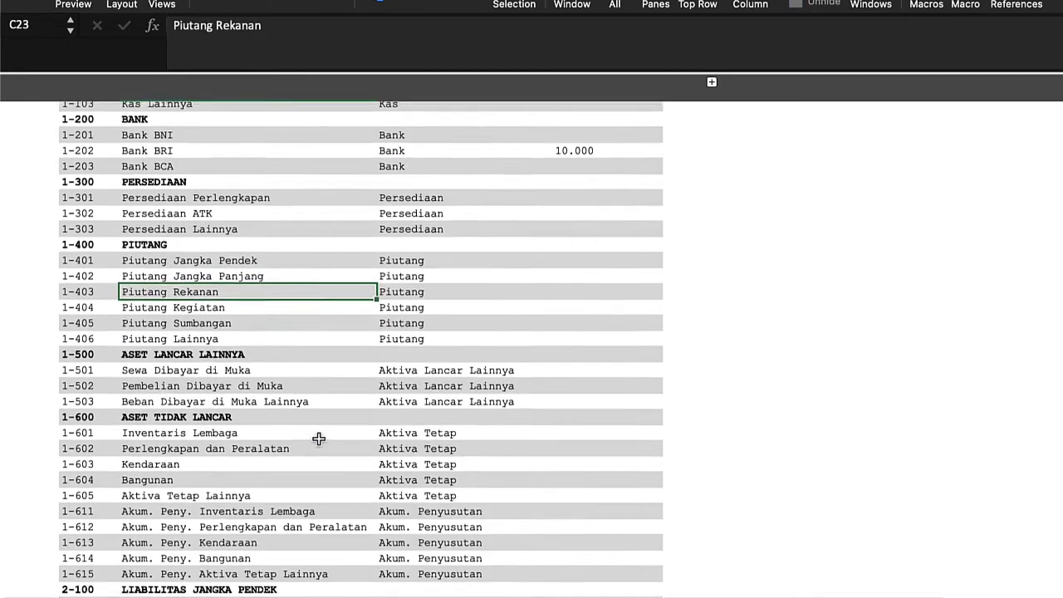
scroll(319, 438, "down", 8)
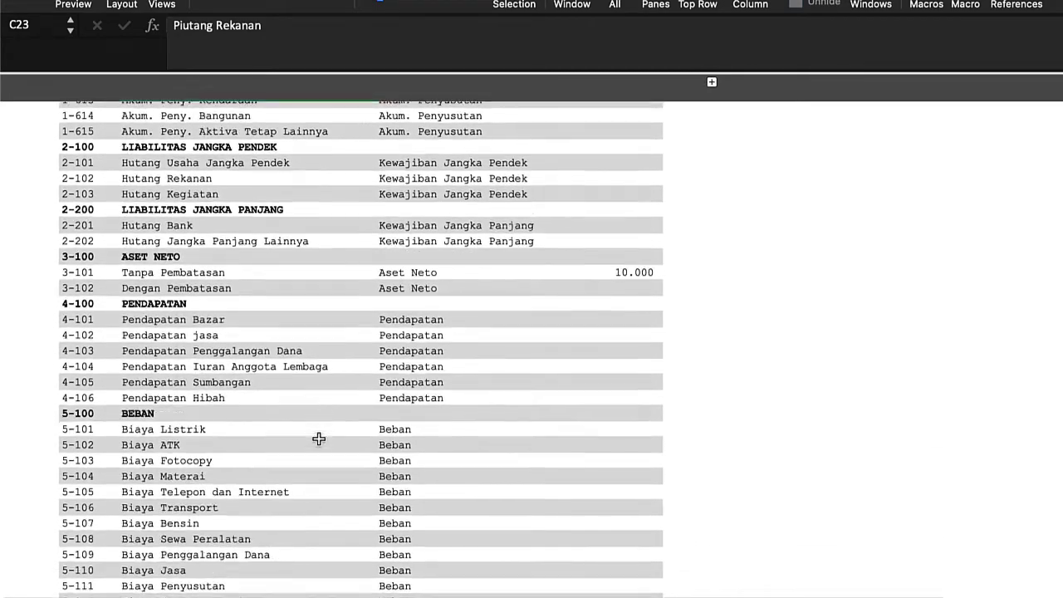
scroll(319, 438, "up", 20)
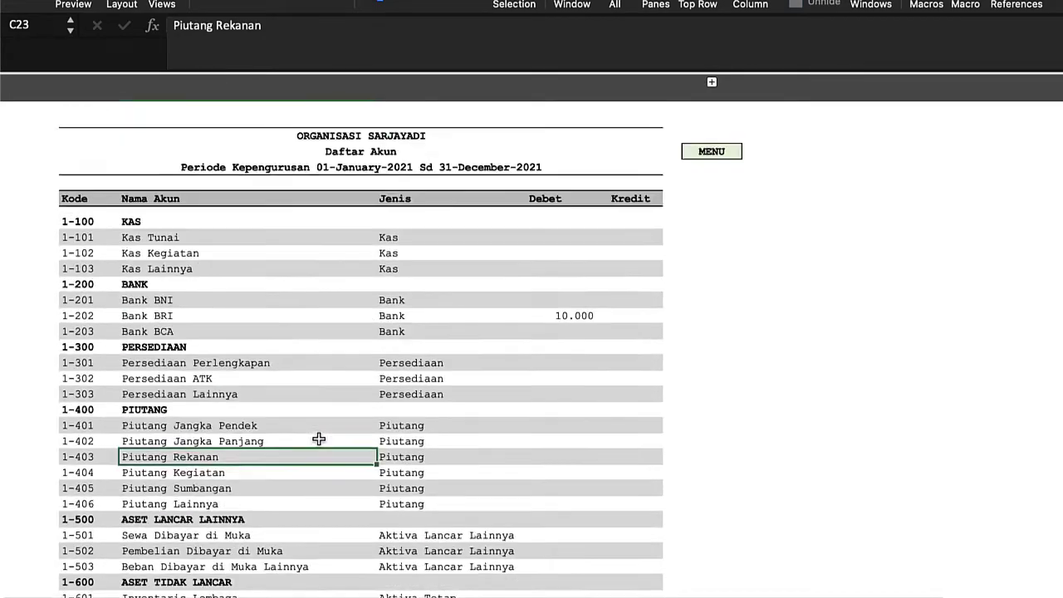
scroll(318, 438, "down", 18)
scroll(318, 438, "up", 20)
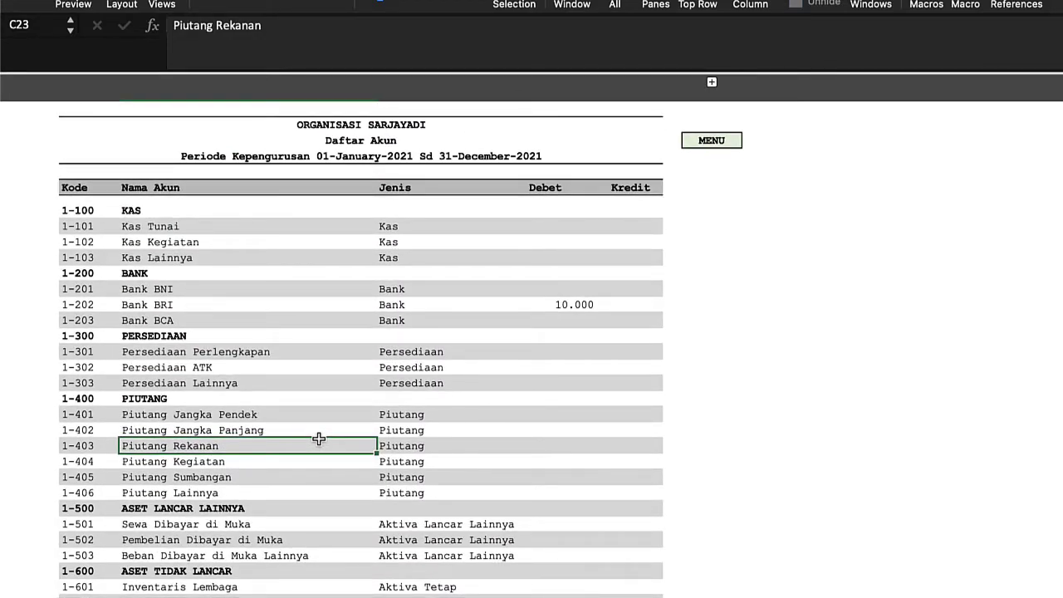
Open the Rekanan list from the main menu and examine the receivables table's Jenis and two Saldo Awal columns.
left_click(711, 141)
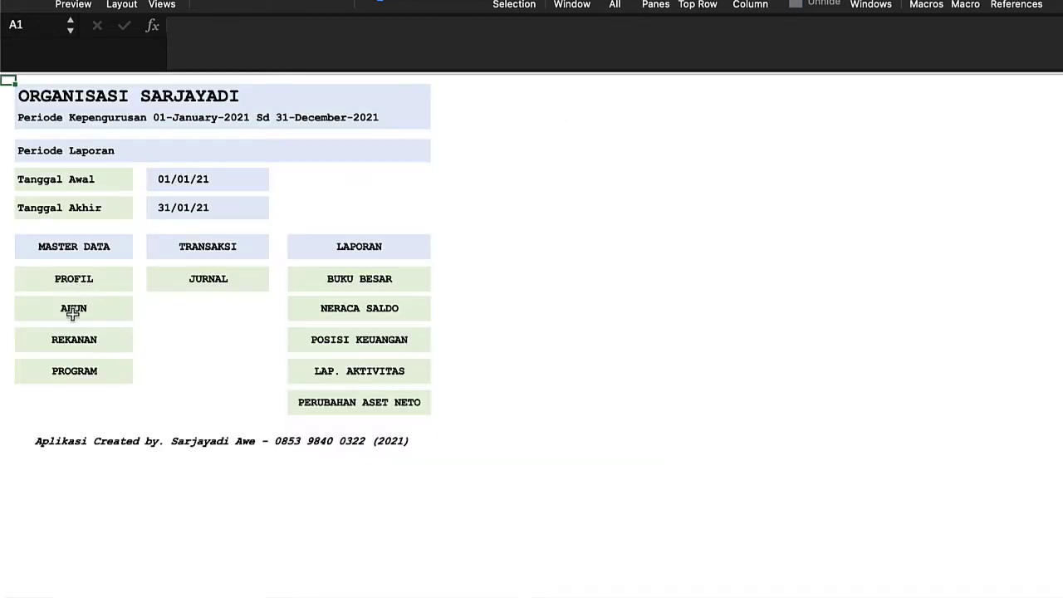
left_click(80, 346)
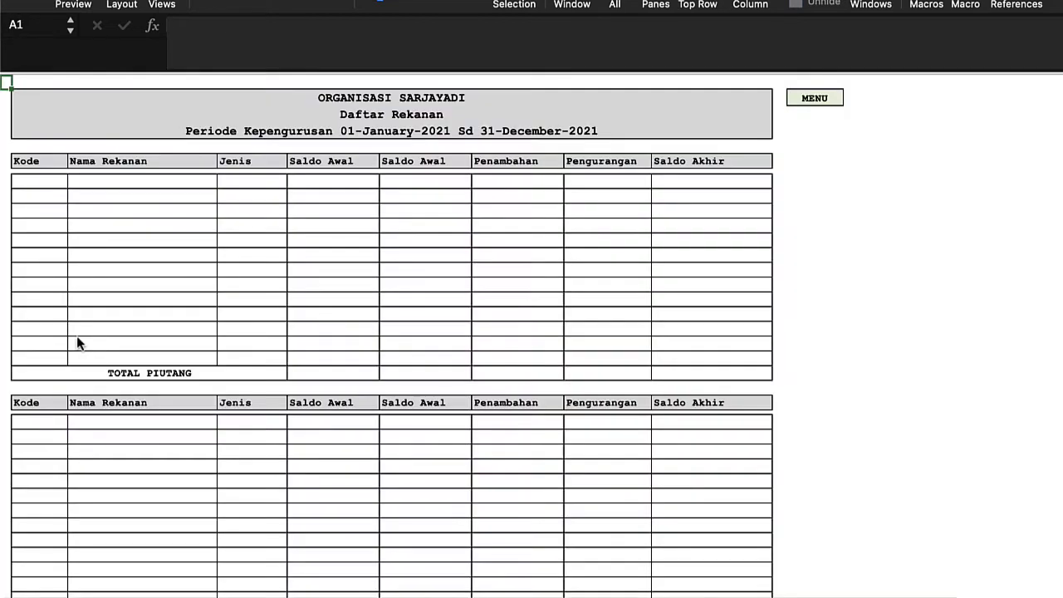
left_click(225, 245)
left_click(346, 250)
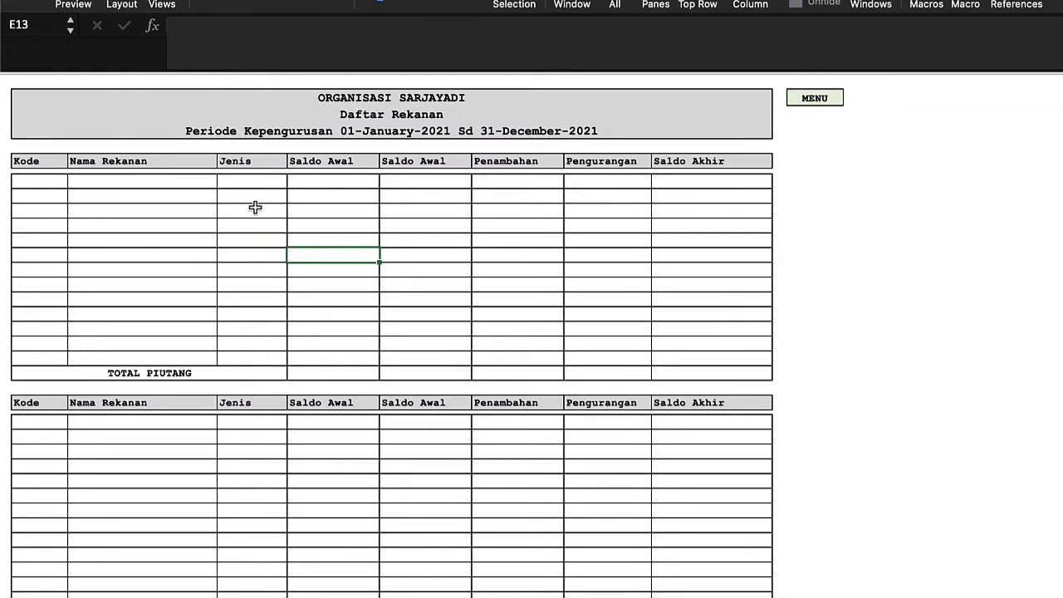
left_click(254, 207)
left_click(339, 230)
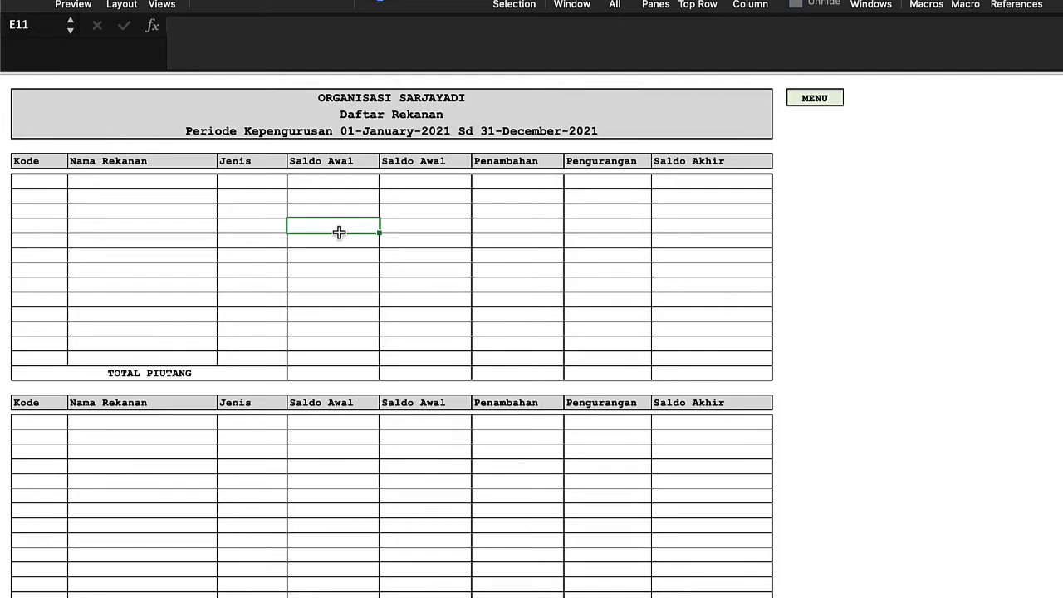
left_click(349, 286)
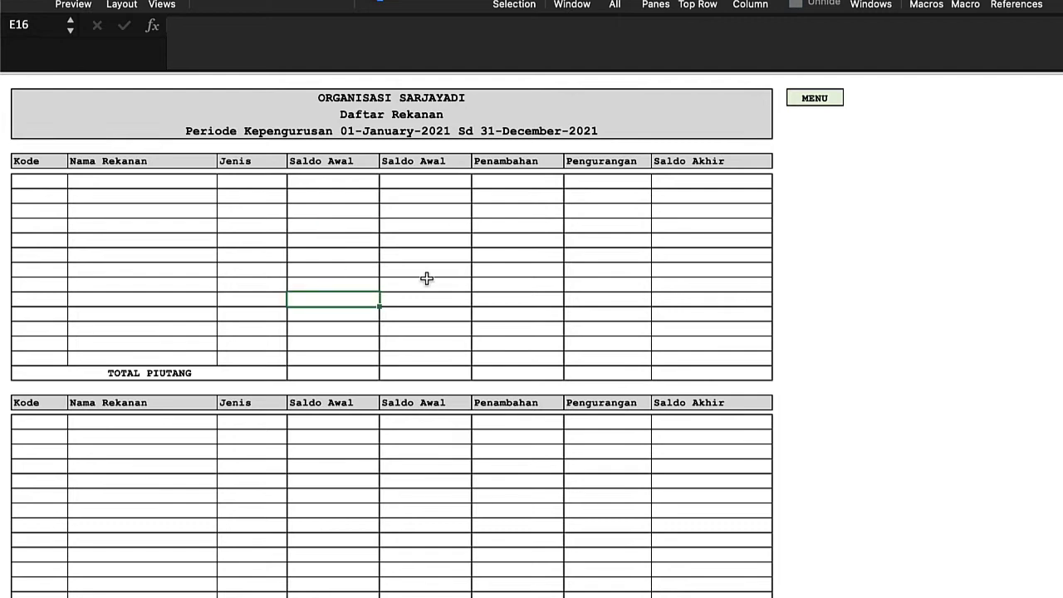
left_click(426, 282)
left_click(338, 207)
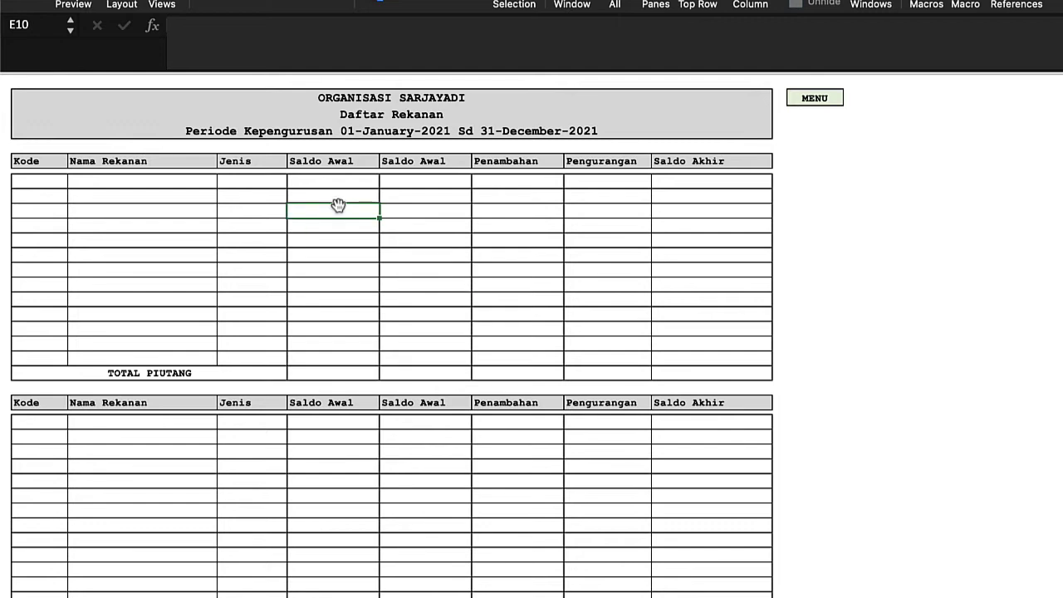
left_click(393, 207)
left_click(312, 211)
left_click(412, 209)
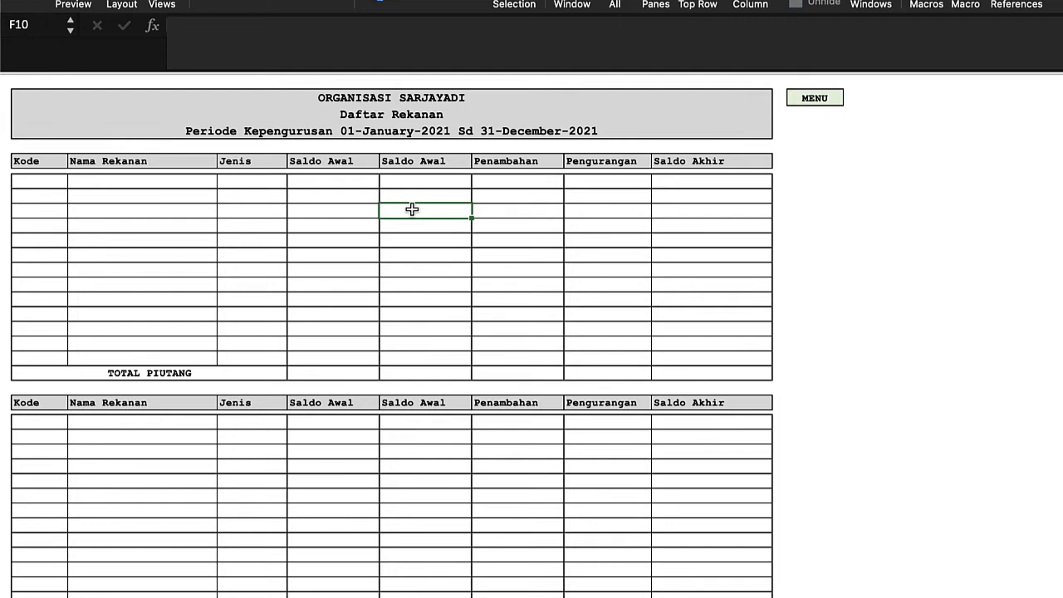
Open the program list from the main menu and examine its Anggaran, Penerimaan and Pengeluaran columns.
left_click(814, 100)
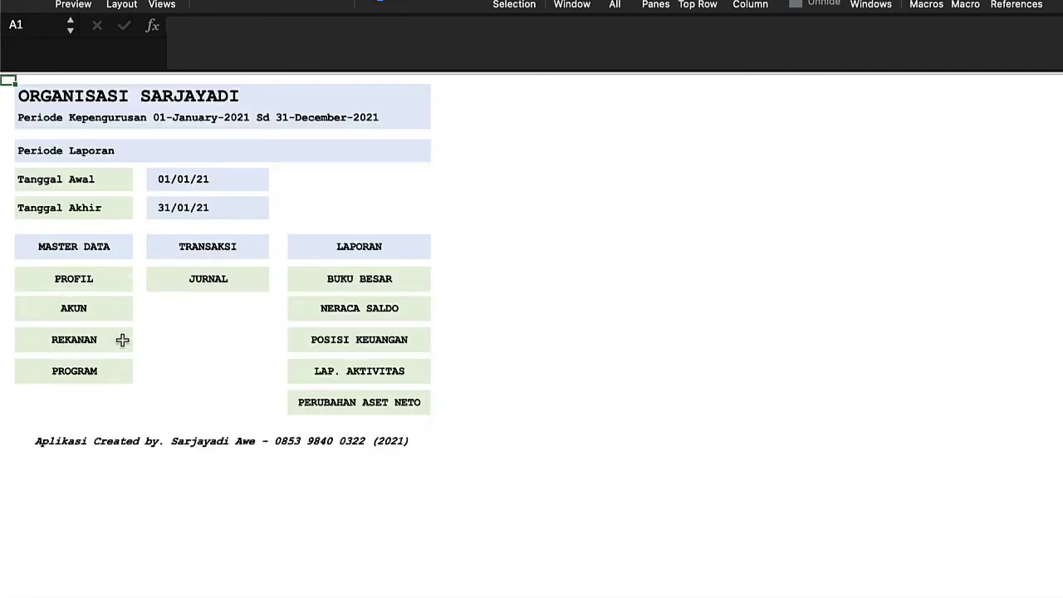
left_click(72, 375)
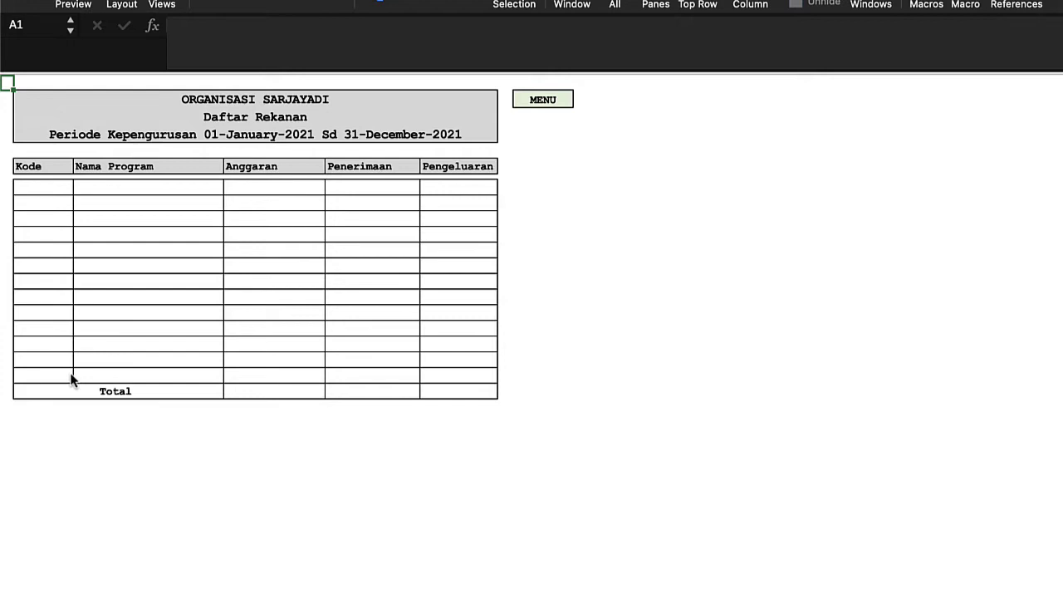
Return to the main menu and review the report entries from BUKU BESAR to PERUBAHAN ASET NETO.
left_click(538, 103)
left_click(208, 324)
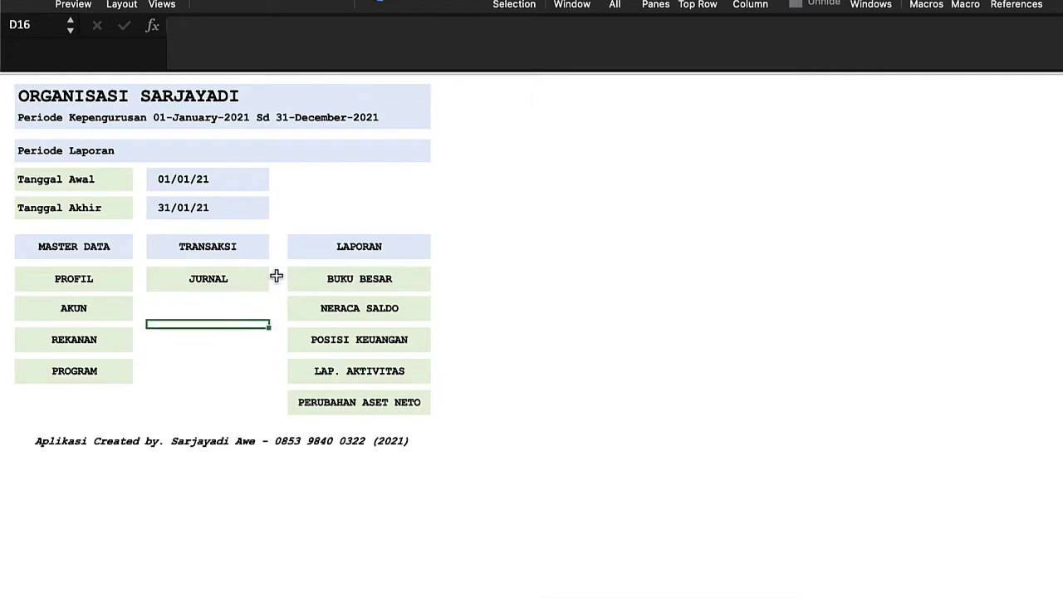
left_click_drag(306, 285, 296, 372)
left_click(260, 331)
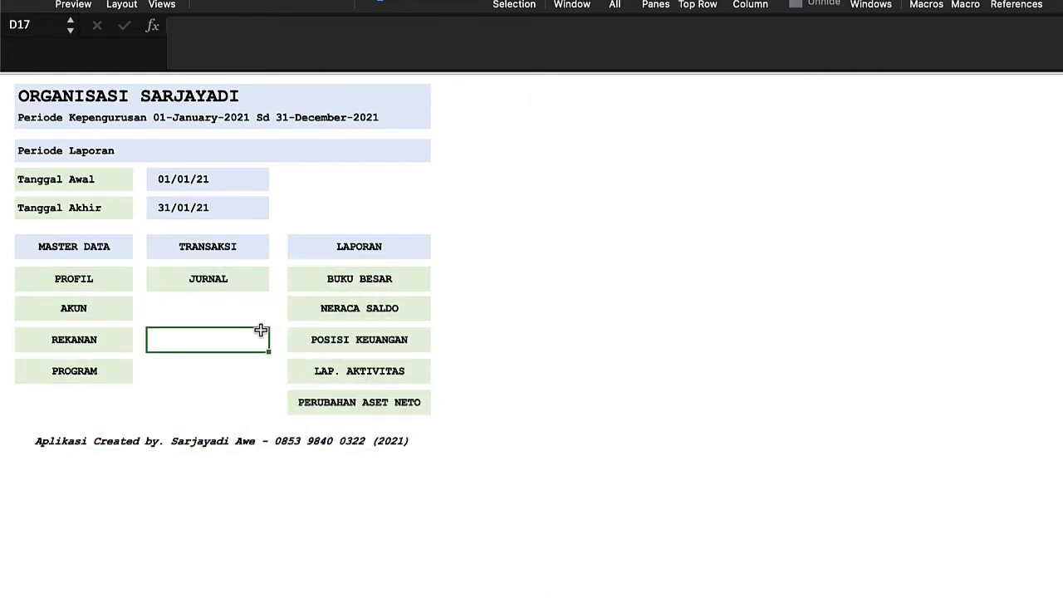
left_click_drag(310, 277, 320, 404)
left_click(193, 322)
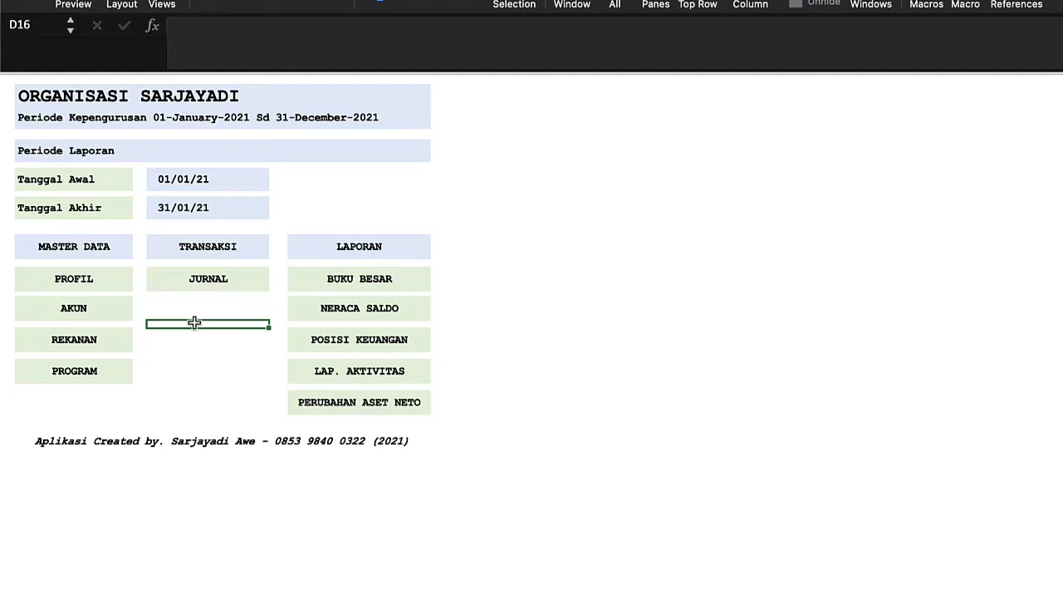
Open the transaction journal from the main menu and look over its columns, from Keterangan to Akun Debet.
left_click(210, 281)
left_click(335, 292)
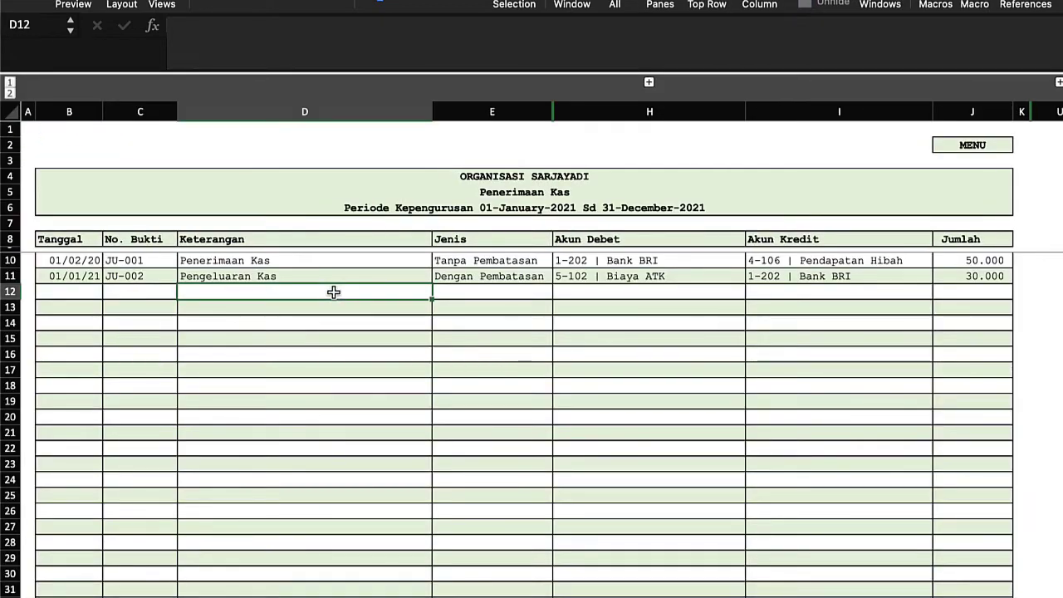
left_click(675, 295)
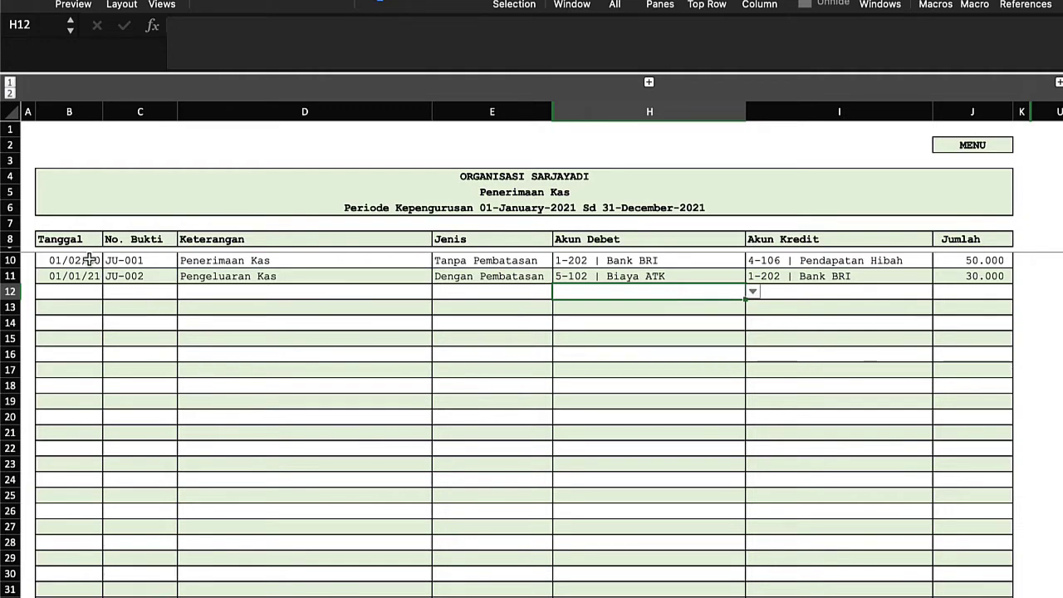
Start a new journal entry in row 12 with the date 2/2/21 and No. Bukti JU-003.
left_click(76, 297)
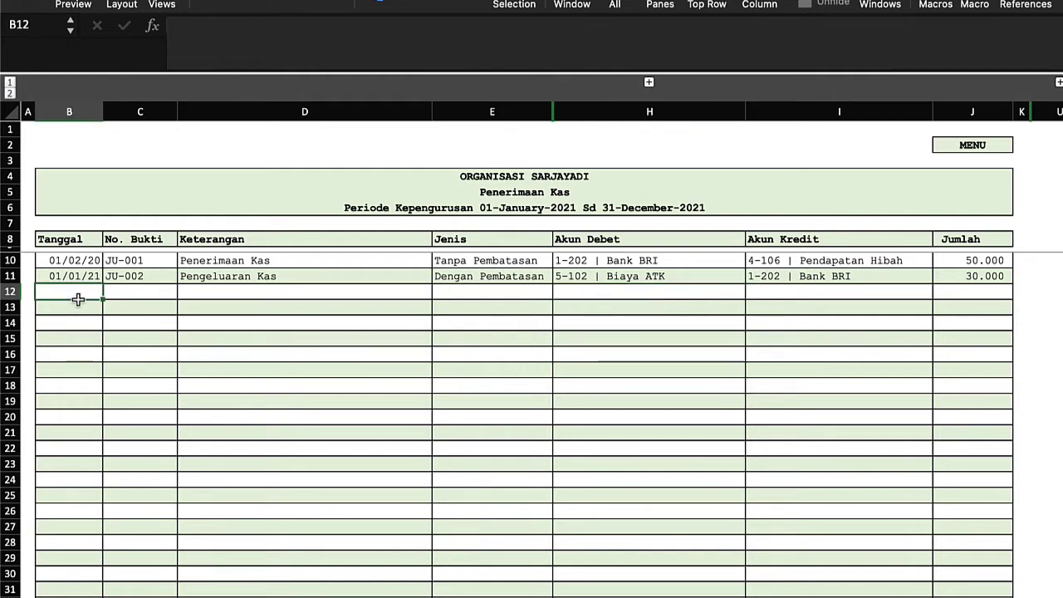
type("2/2/31")
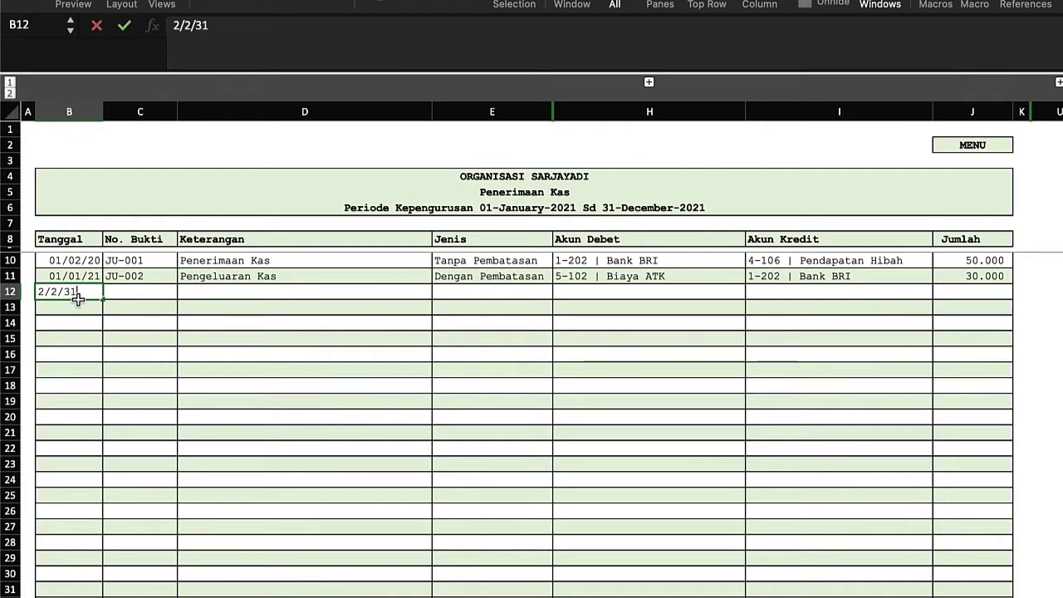
key("BackSpace")
key("BackSpace")
type("21")
key("Return")
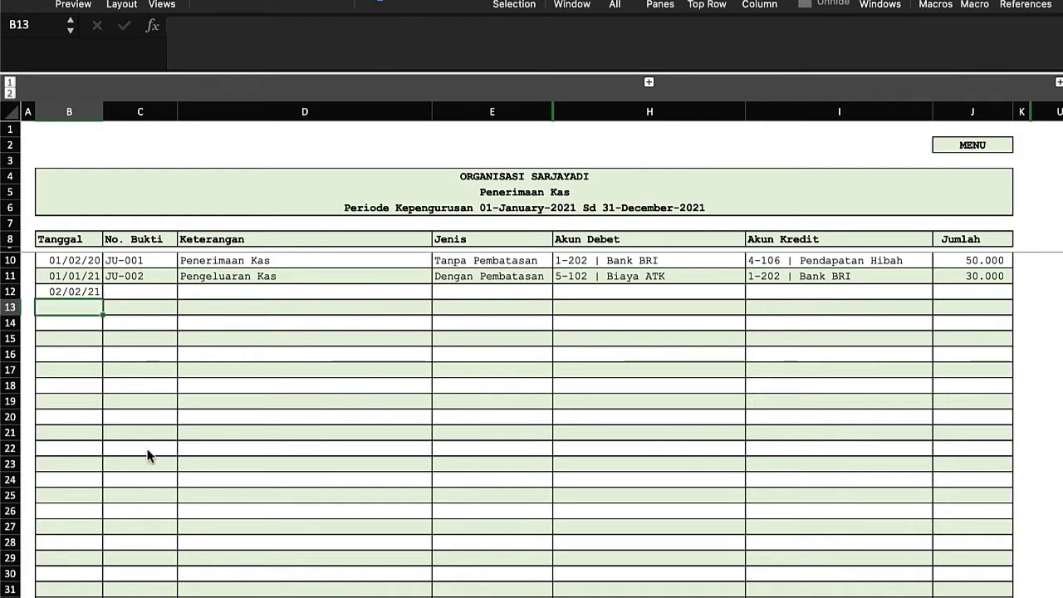
left_click(161, 295)
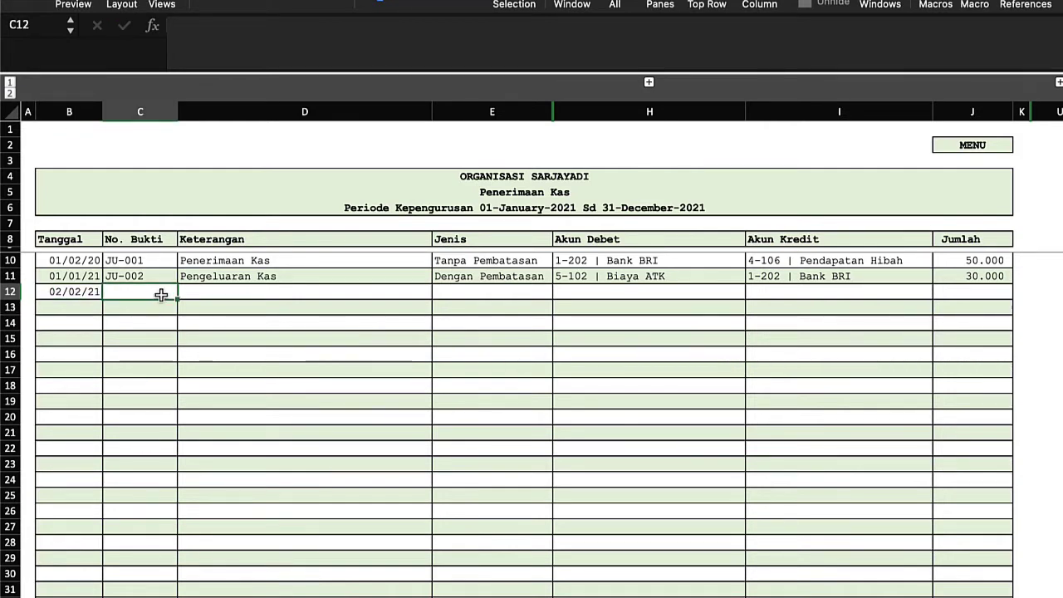
type("JU-003")
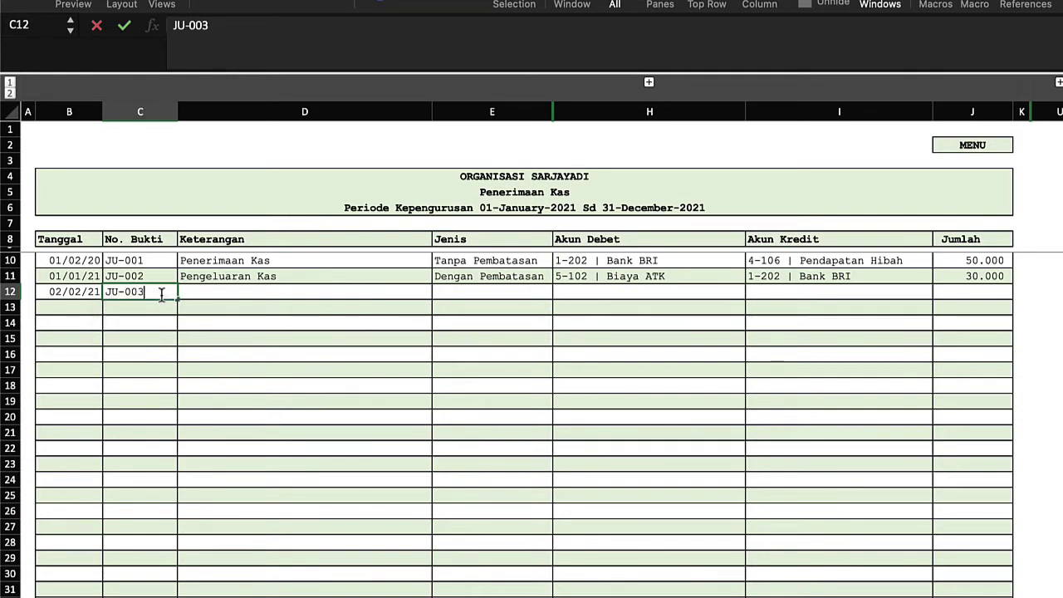
key("Return")
Enter Penerimaan Dana as the Keterangan of journal entry JU-003.
left_click(246, 279)
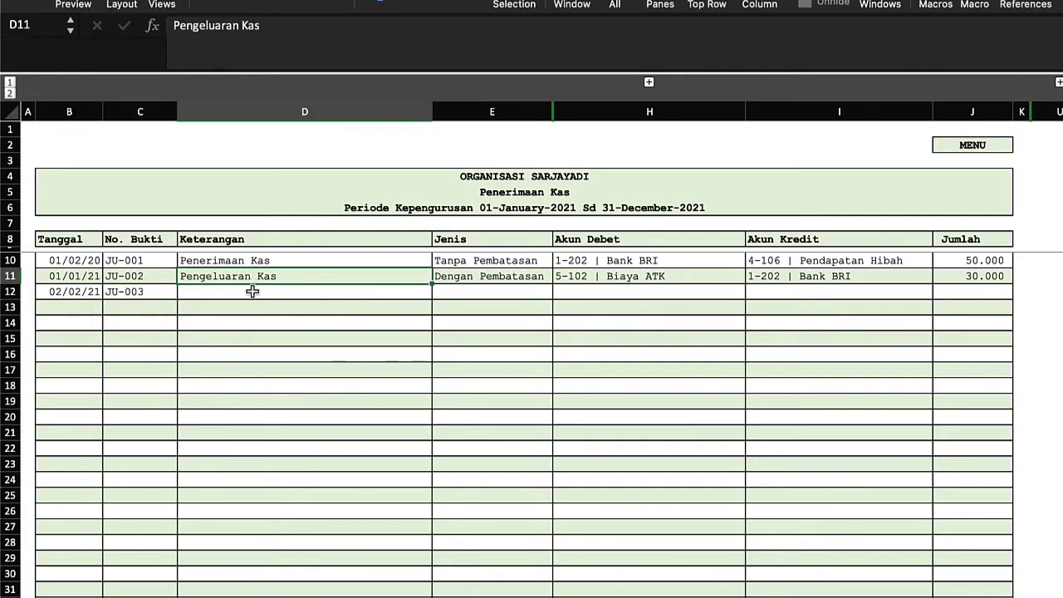
left_click(253, 292)
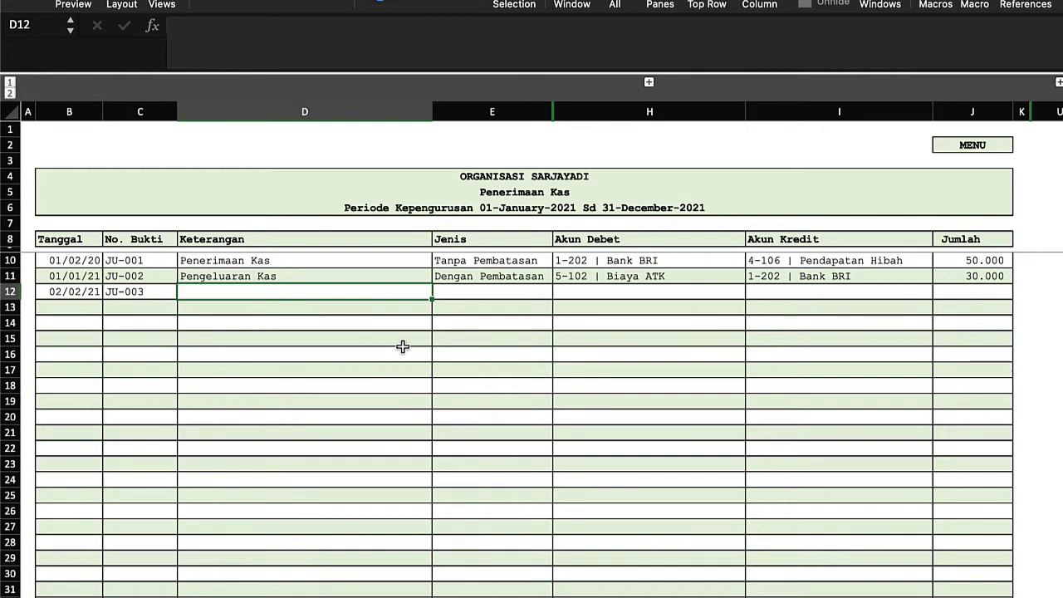
type("PEN")
key("BackSpace")
key("BackSpace")
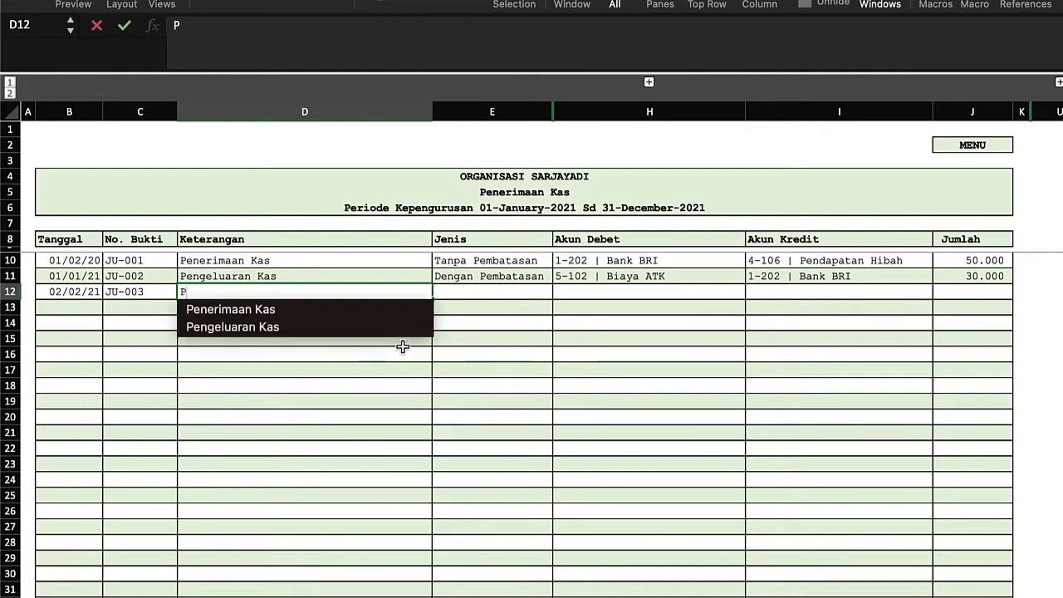
type("enerimaan ")
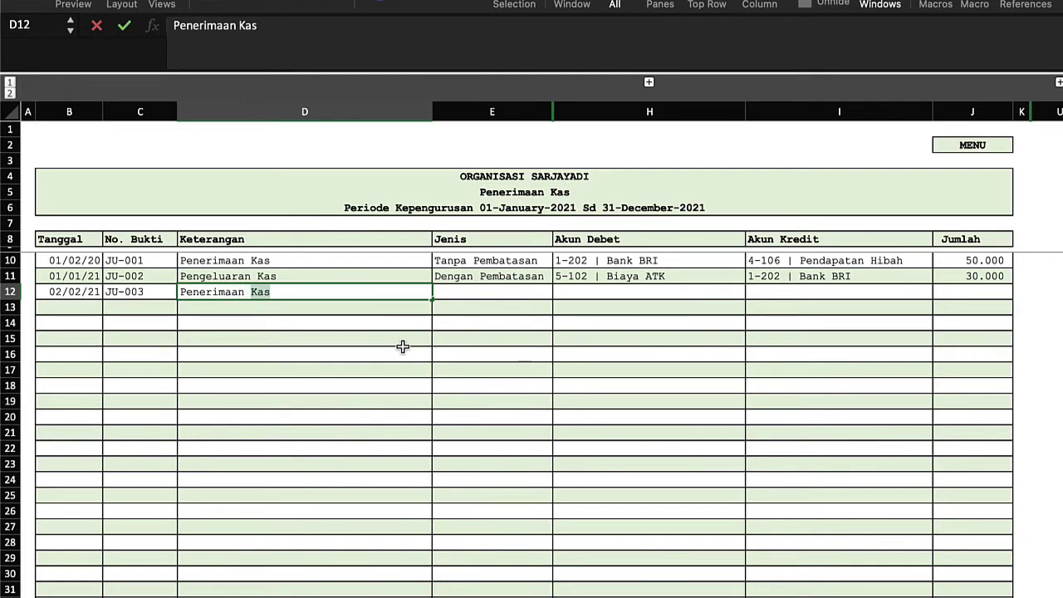
type("Dana")
key("Return")
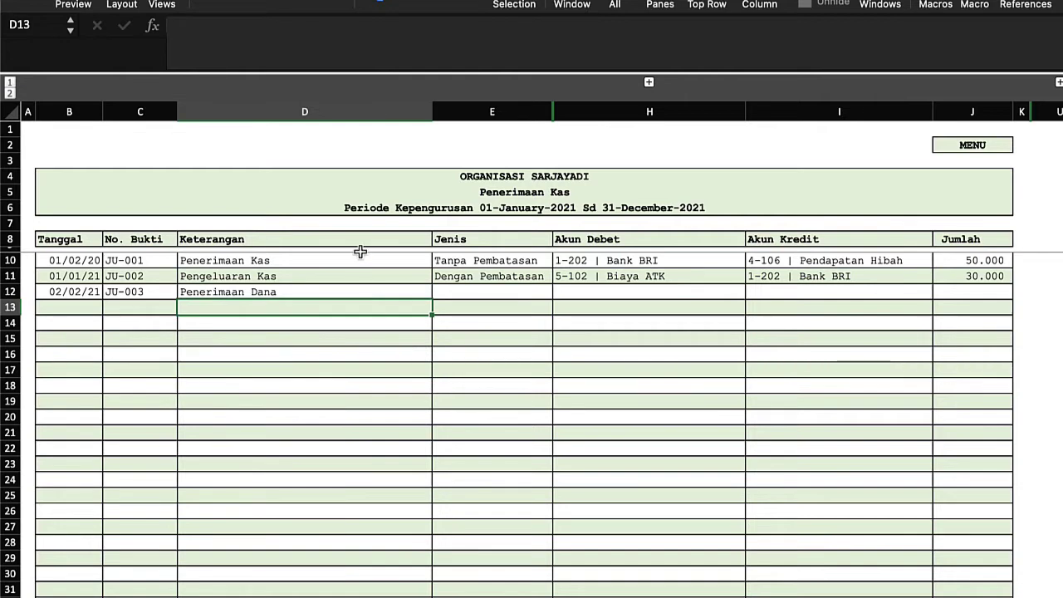
Review the Jenis options for journal entry JU-003 and set its Jenis to Tanpa Pembatasan.
left_click(450, 290)
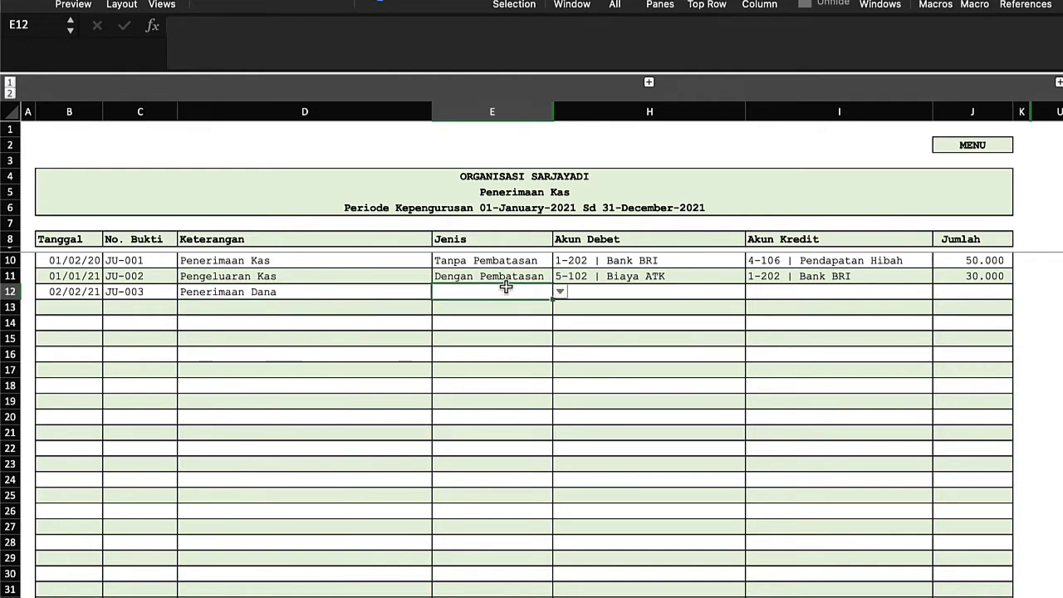
left_click(487, 259)
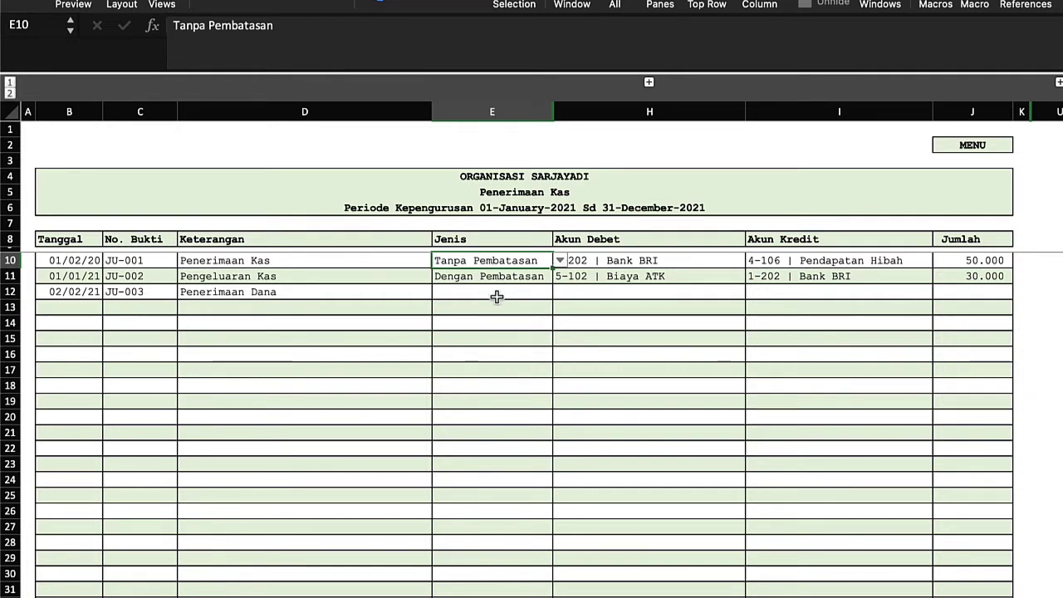
left_click(496, 296)
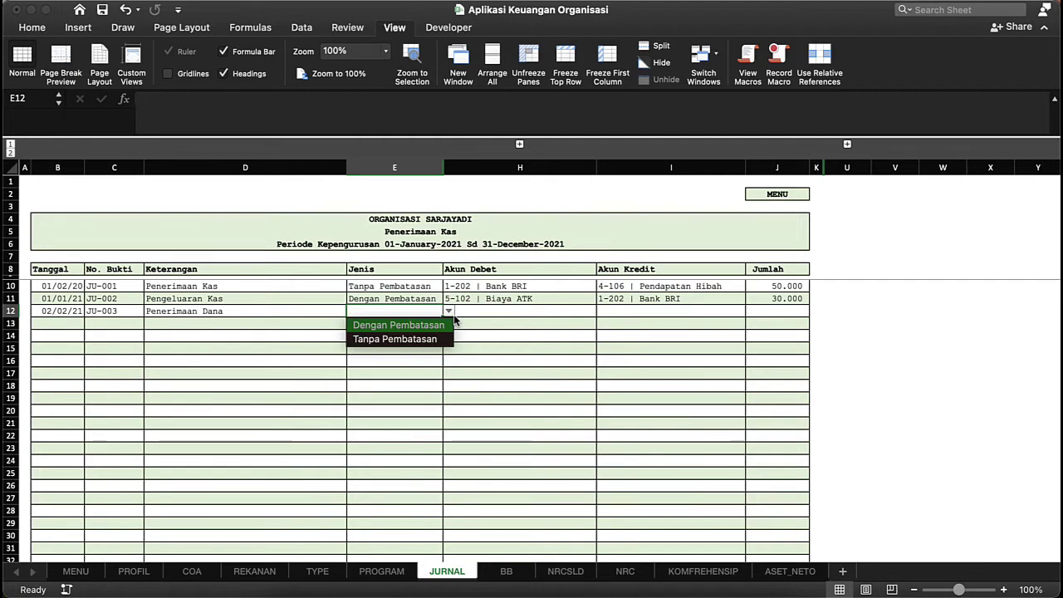
left_click(407, 311)
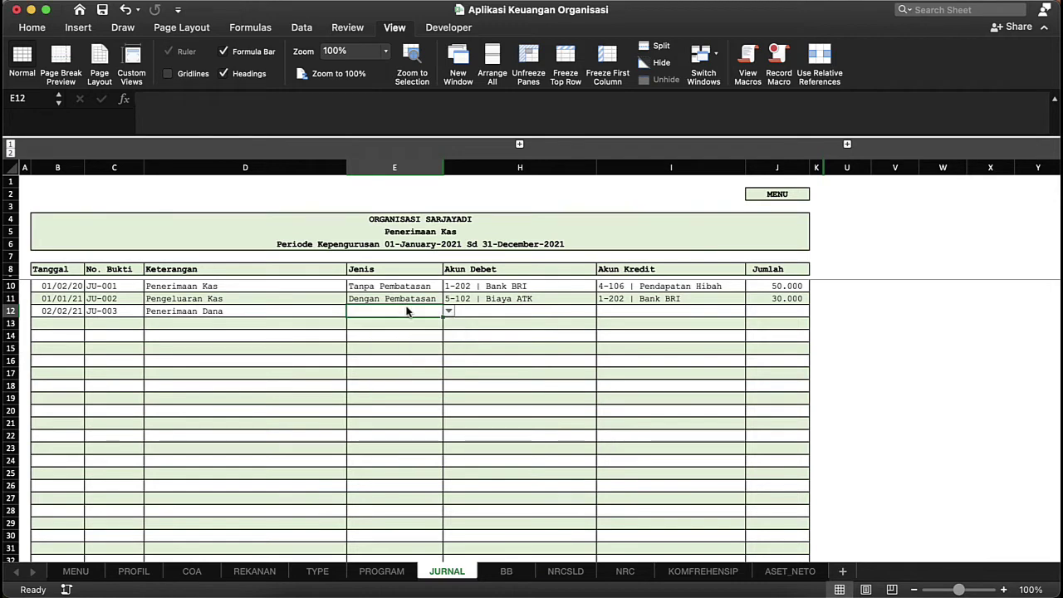
left_click(449, 310)
left_click(395, 339)
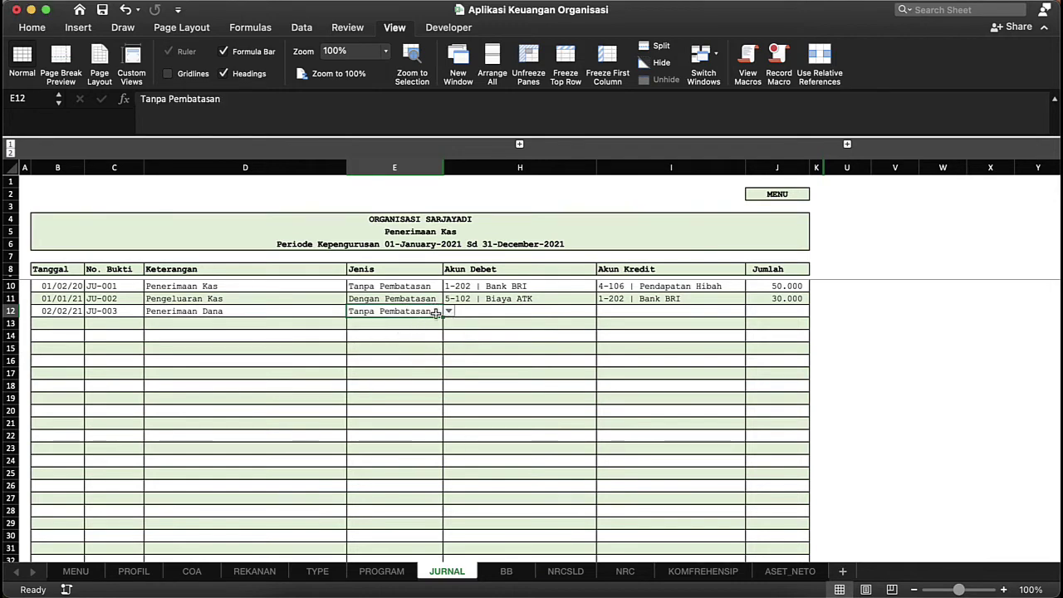
Expand the collapsed column group before Akun Debet and examine the Rekanan and Program columns alongside the account columns.
left_click(493, 312)
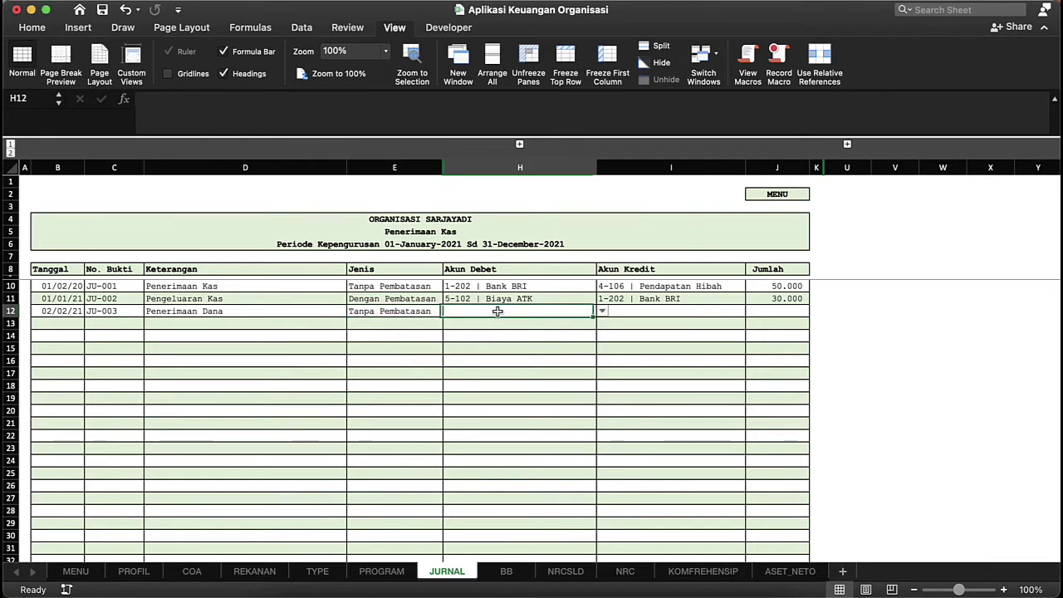
left_click(519, 144)
left_click(467, 257)
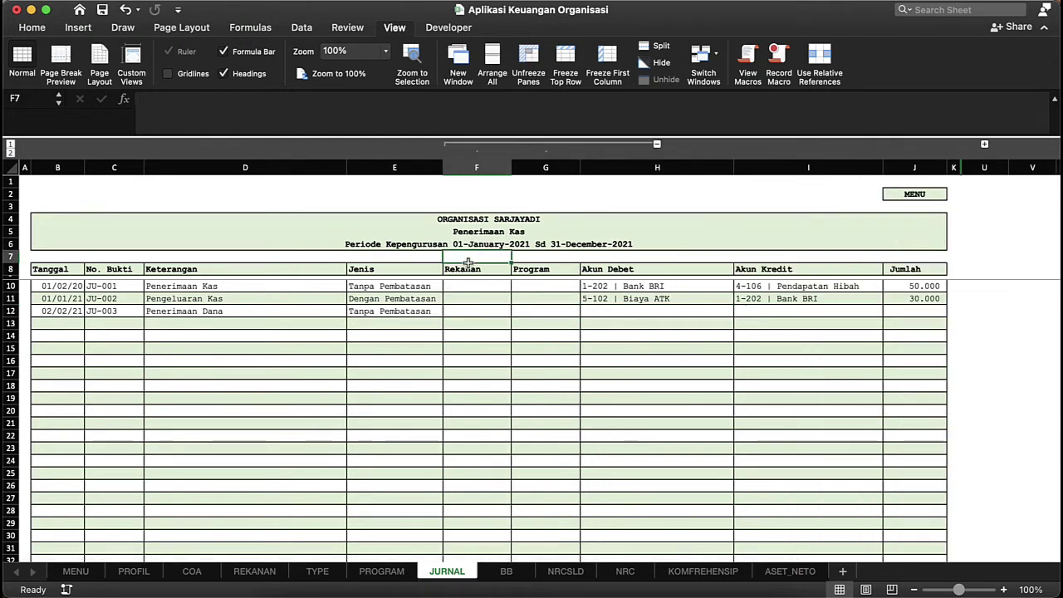
left_click(472, 268)
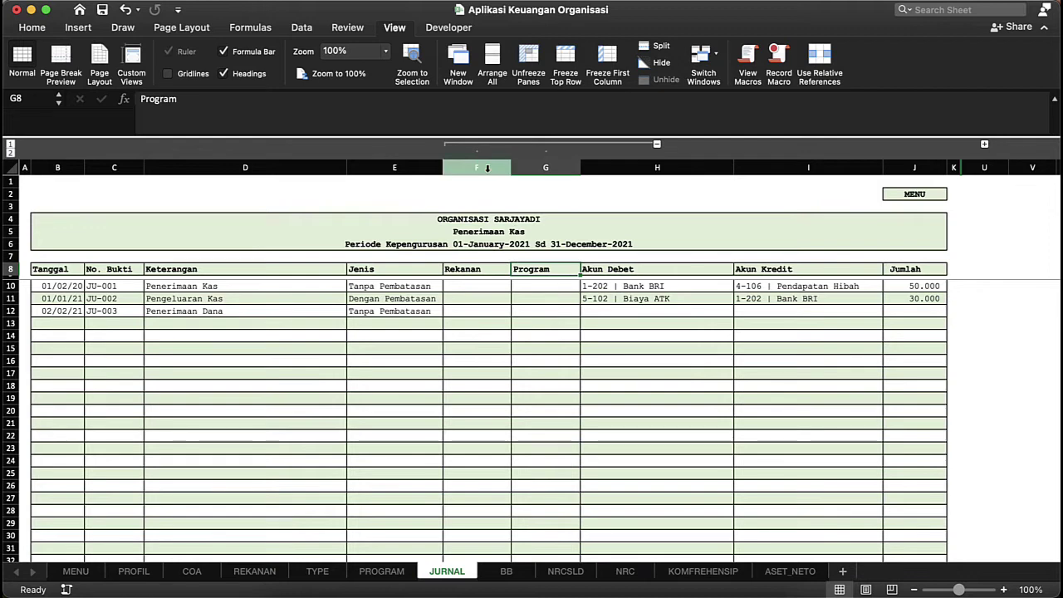
left_click_drag(492, 168, 548, 166)
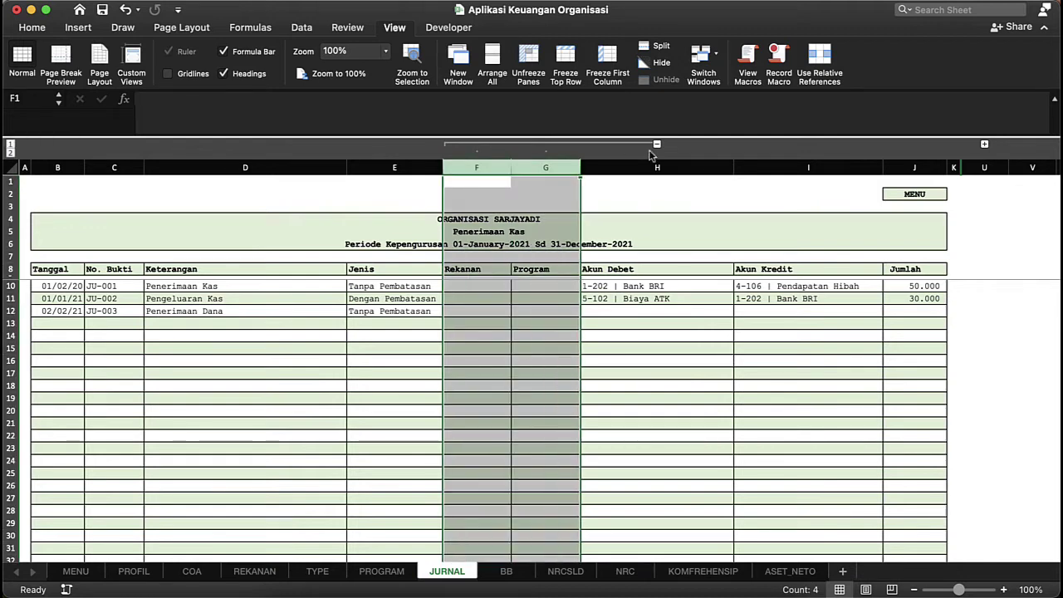
left_click(618, 201)
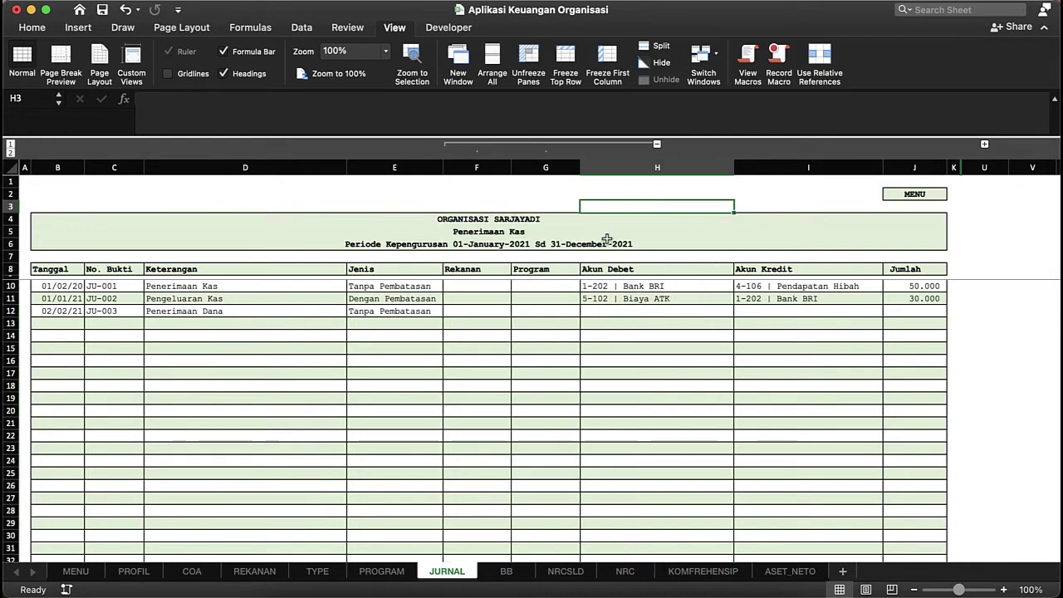
left_click(620, 284)
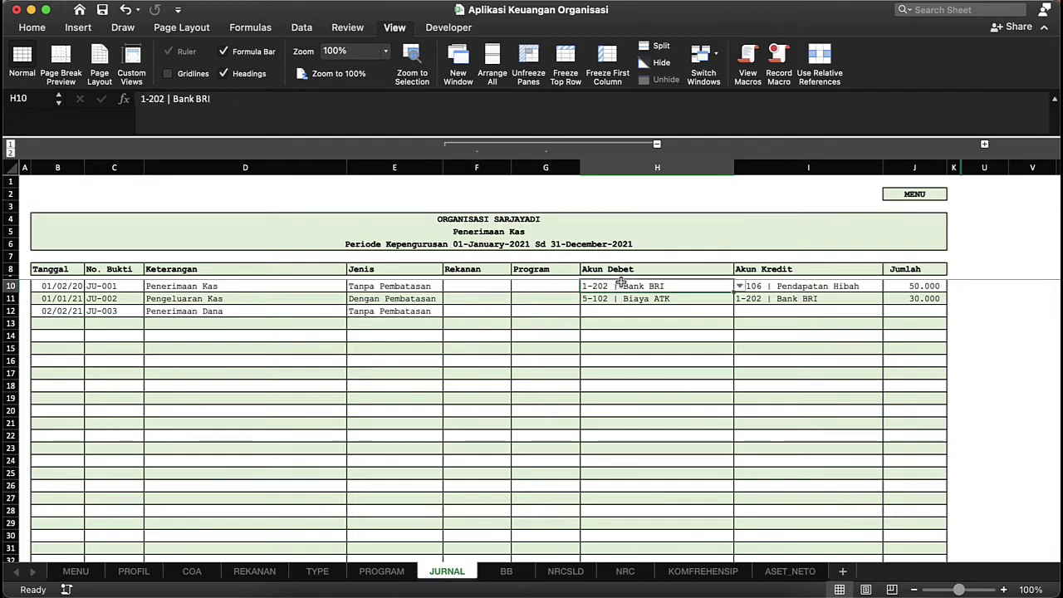
Collapse the Rekanan and Program column group and set the Akun Debet of journal entry JU-003 to 1-101 | Kas Tunai.
left_click(657, 146)
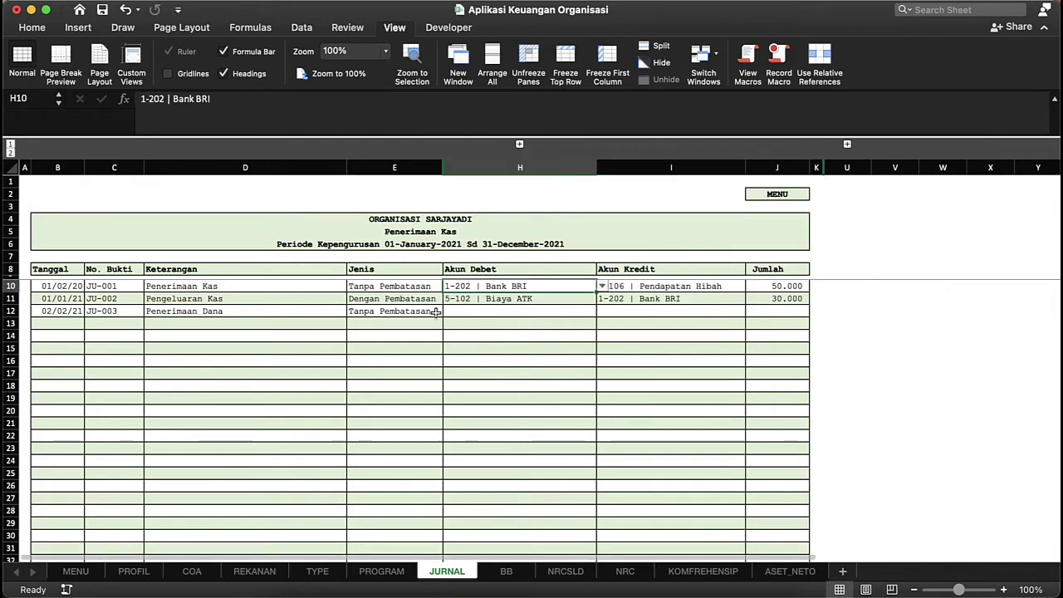
left_click(435, 312)
left_click(485, 310)
left_click(603, 311)
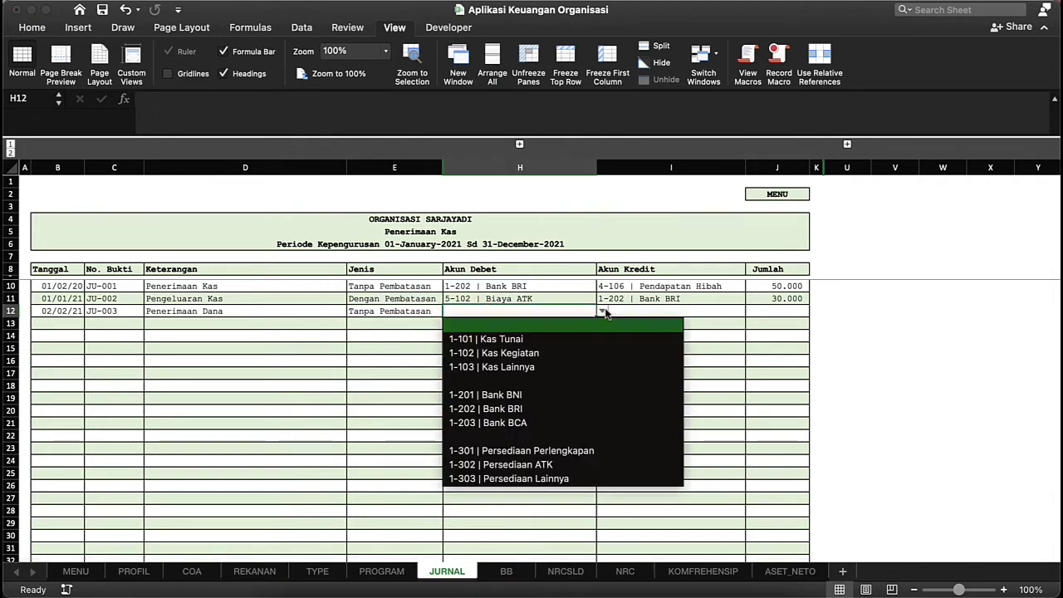
left_click(512, 340)
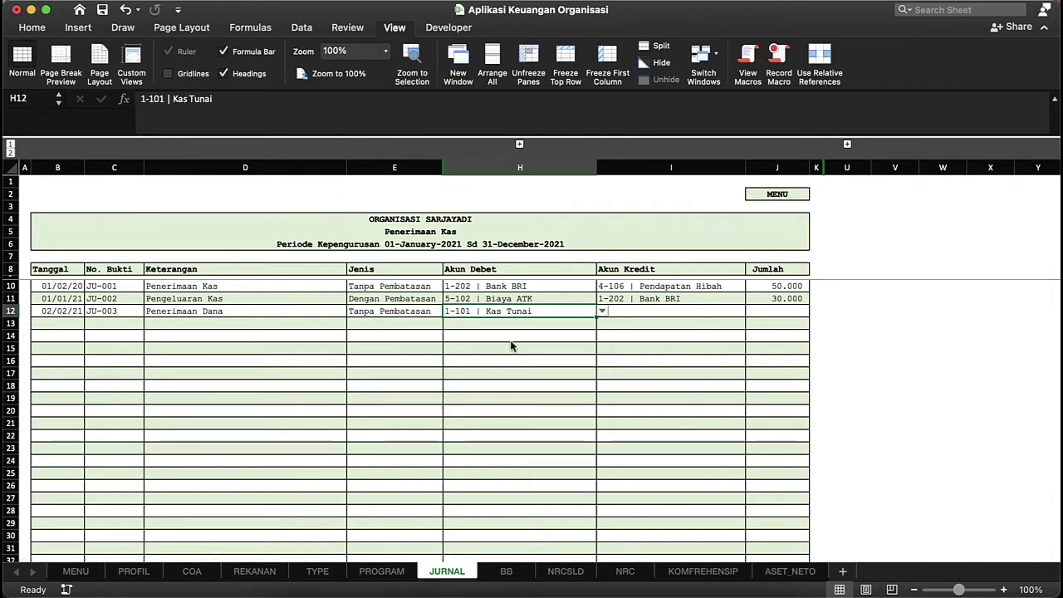
Look through the account list and set the Akun Kredit of journal entry JU-003 to 4-104 | Pendapatan Iuran Anggota Lembaga.
left_click(642, 314)
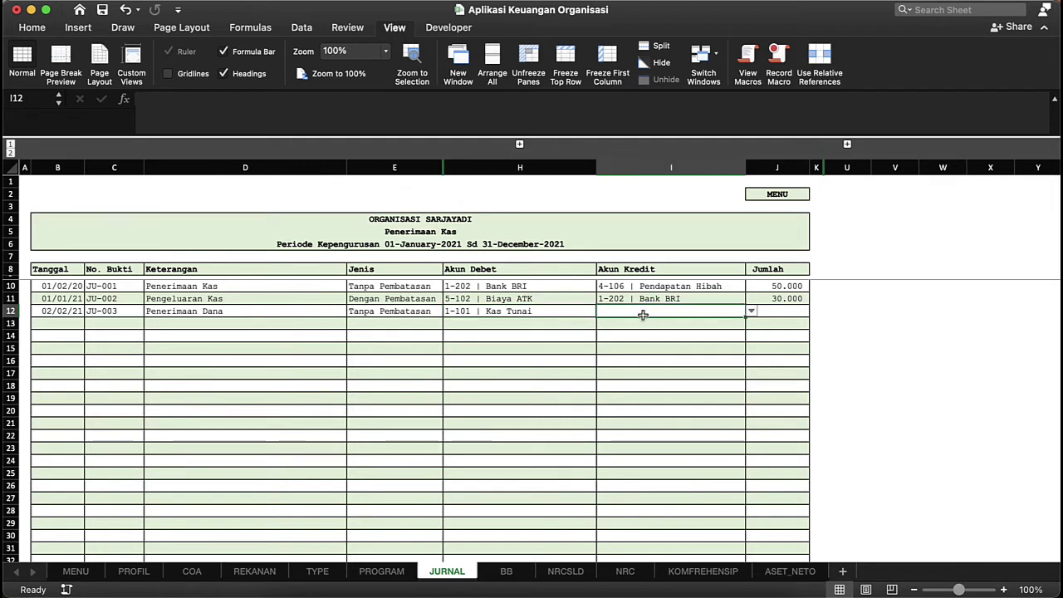
left_click(751, 312)
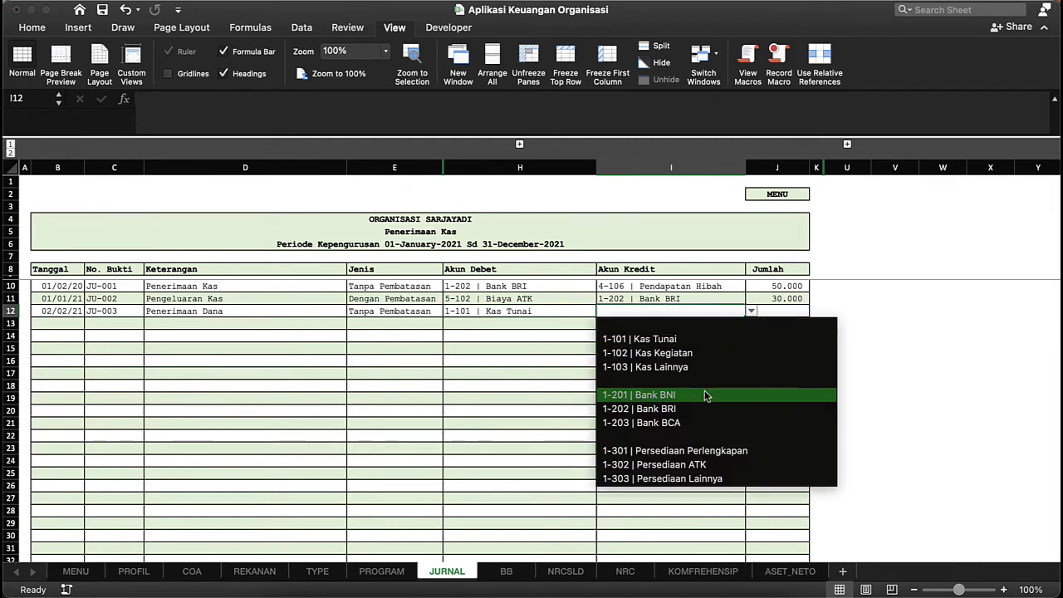
scroll(706, 396, "down", 10)
scroll(707, 396, "down", 5)
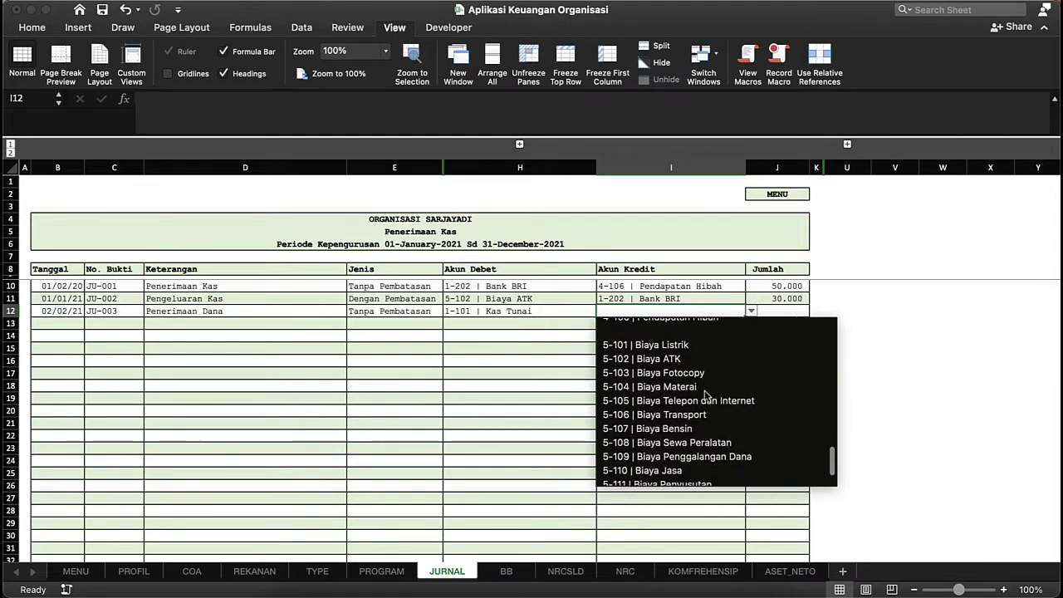
scroll(707, 396, "up", 5)
scroll(706, 396, "down", 2)
scroll(707, 397, "up", 2)
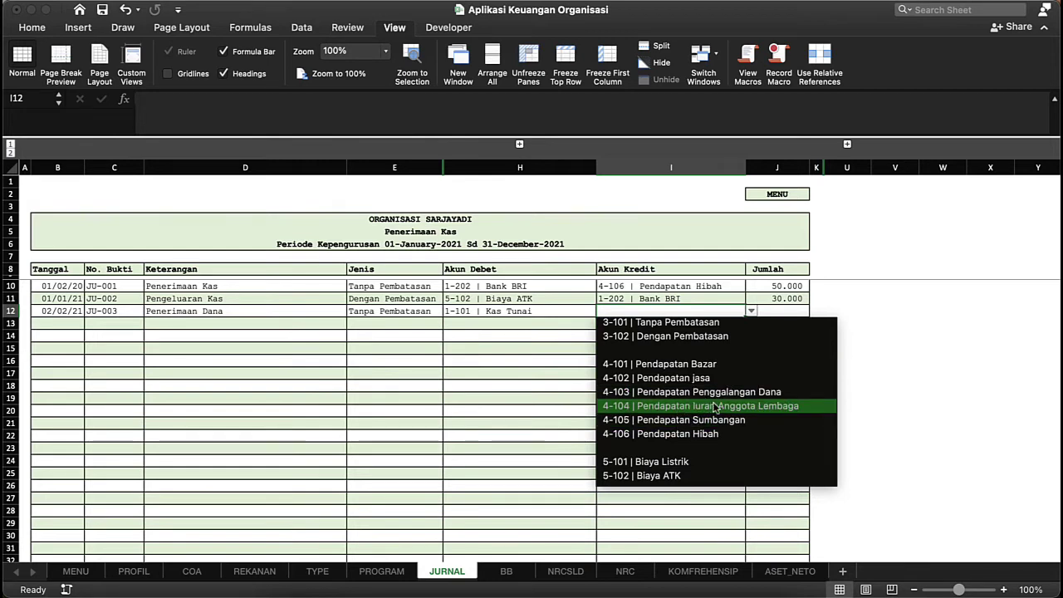
left_click(719, 405)
Auto-fit the Akun Kredit column to the full width of its account names.
left_click(735, 338)
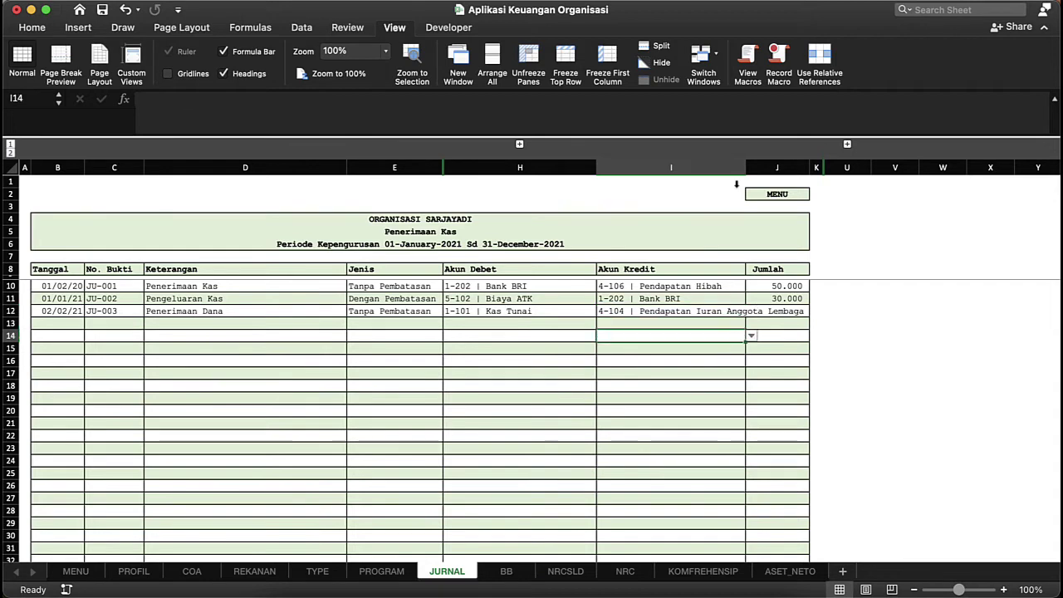
double_click(749, 167)
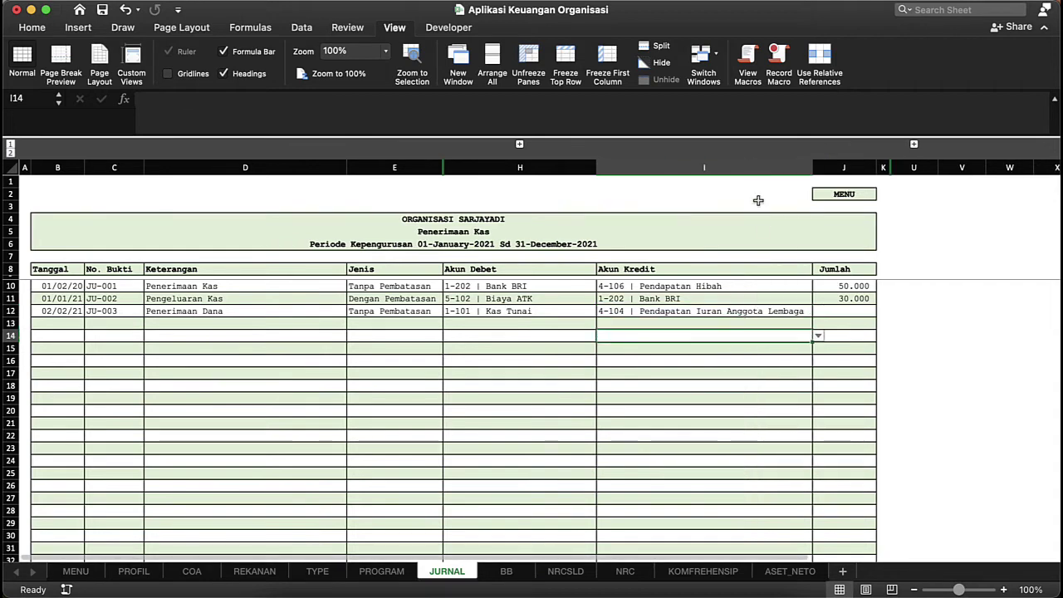
left_click(789, 300)
left_click(790, 314)
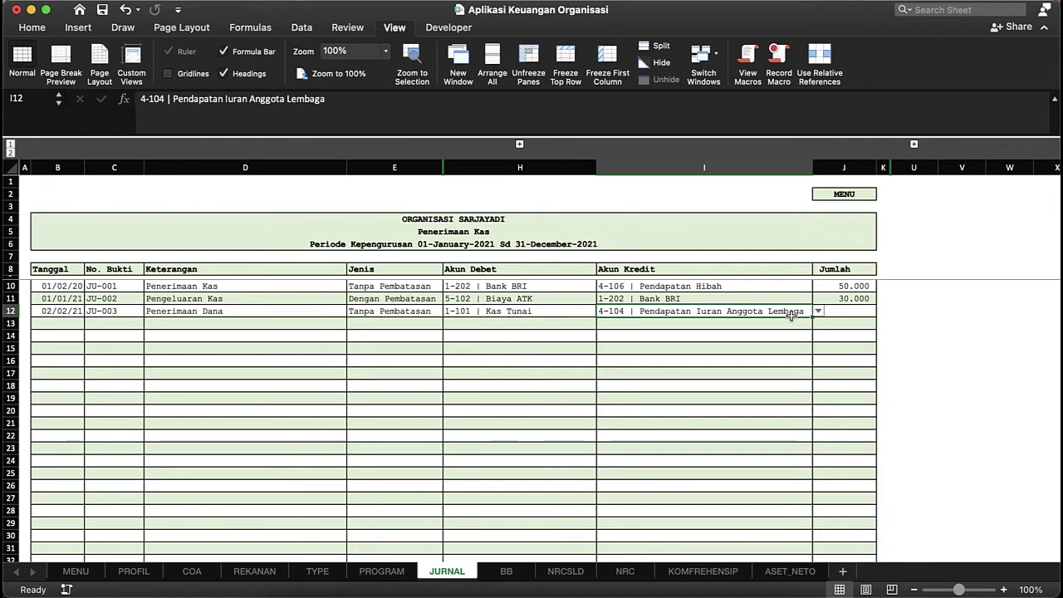
Enter 150000 as the Jumlah of journal entry JU-003 and check the completed row.
left_click(855, 319)
left_click(863, 314)
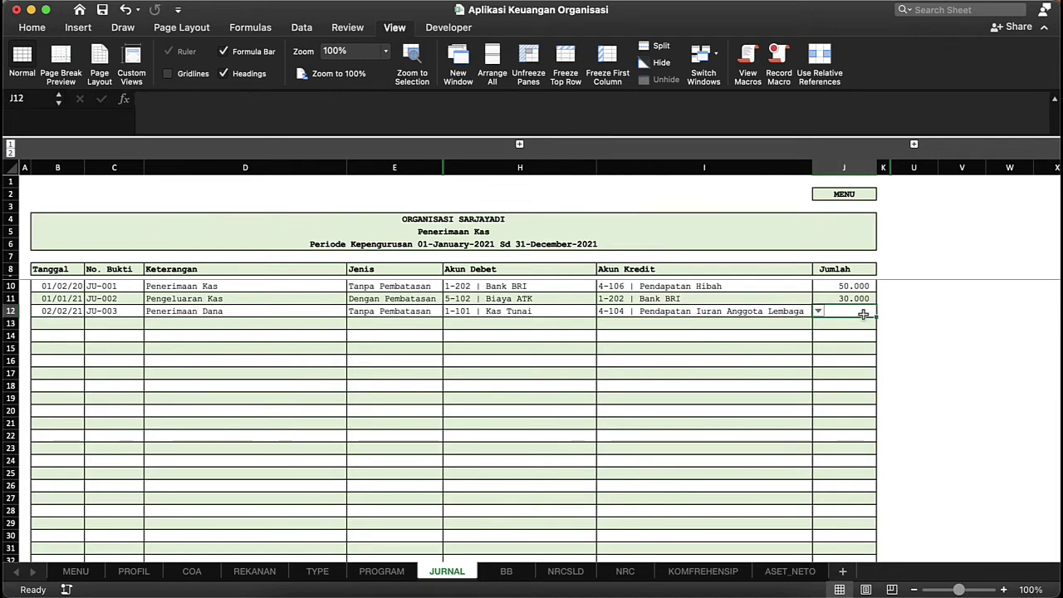
type("150000")
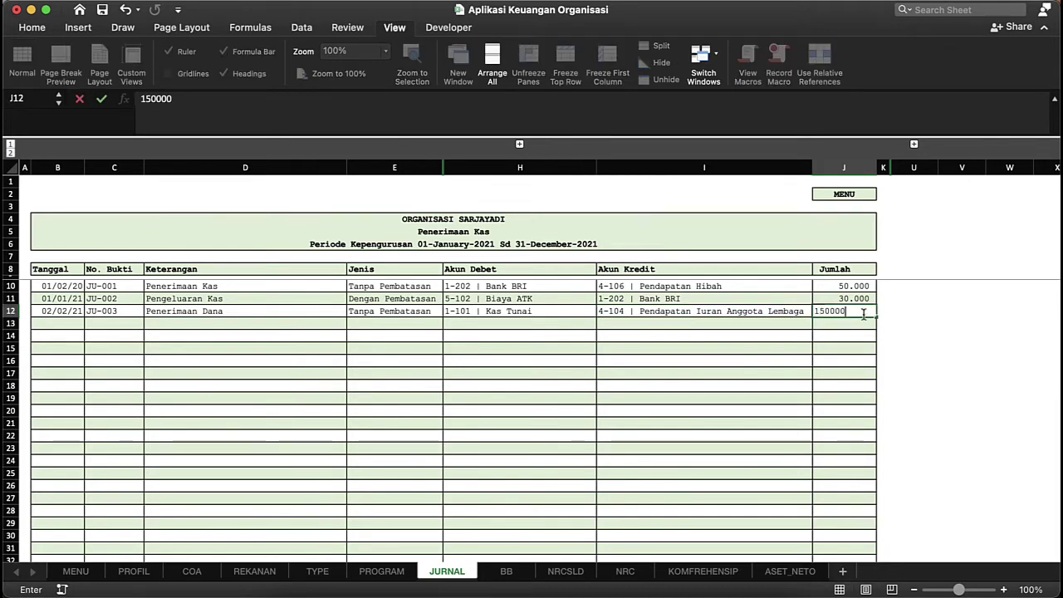
key("Return")
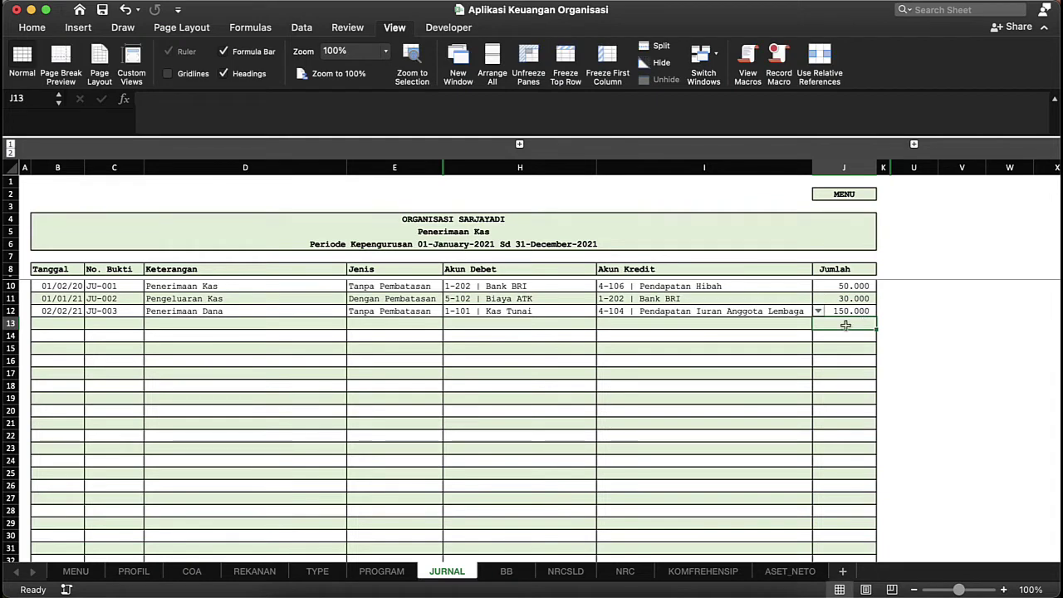
left_click(758, 347)
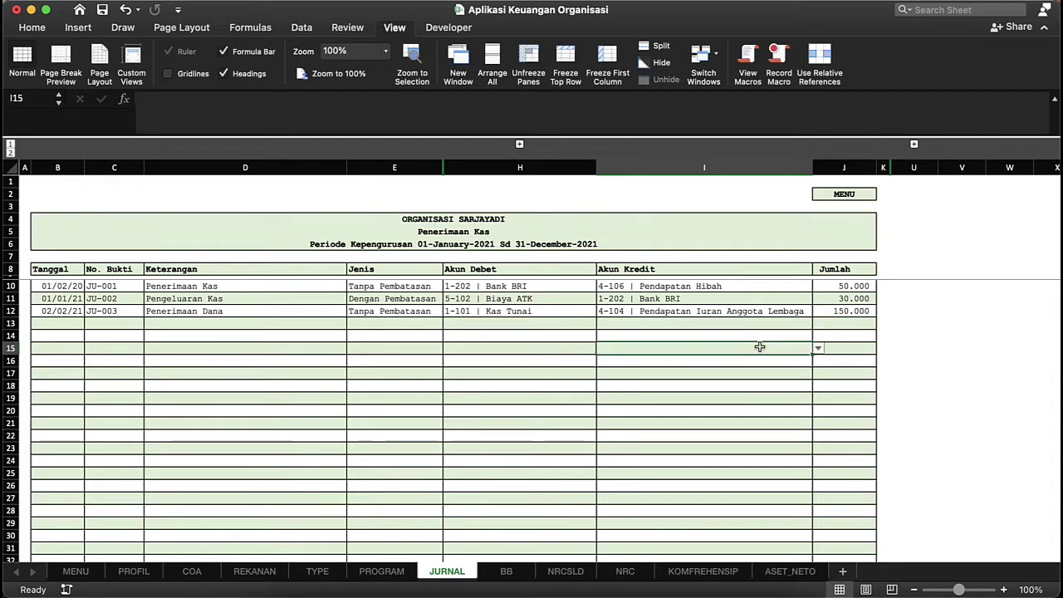
left_click(803, 313)
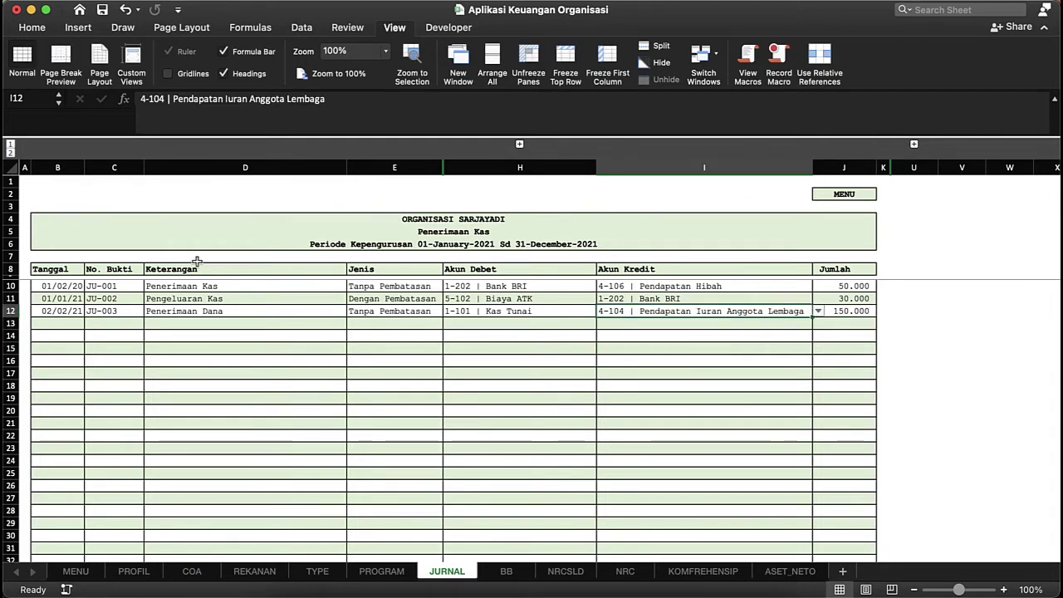
left_click(50, 309)
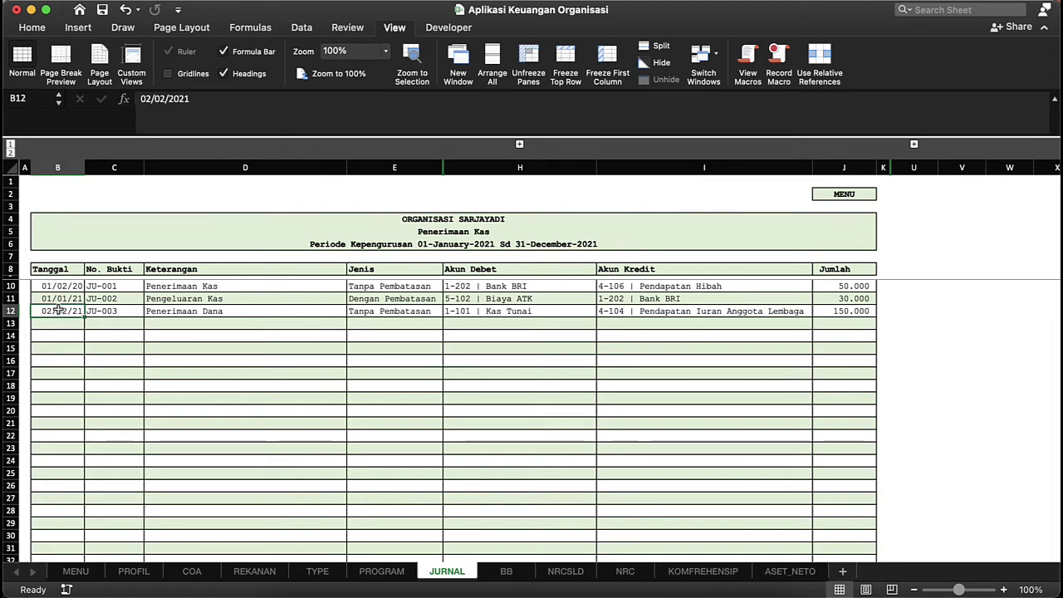
Expand the collapsed column group after Jumlah and examine the helper columns Filter1 to KB2 and their formulas.
left_click(913, 144)
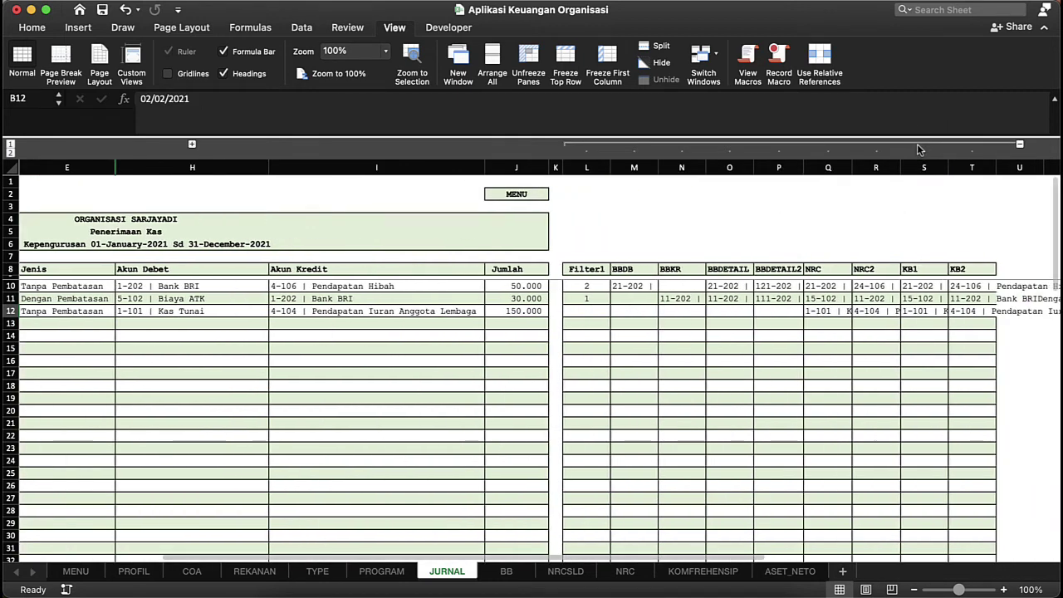
left_click(587, 279)
left_click(677, 294)
left_click(782, 279)
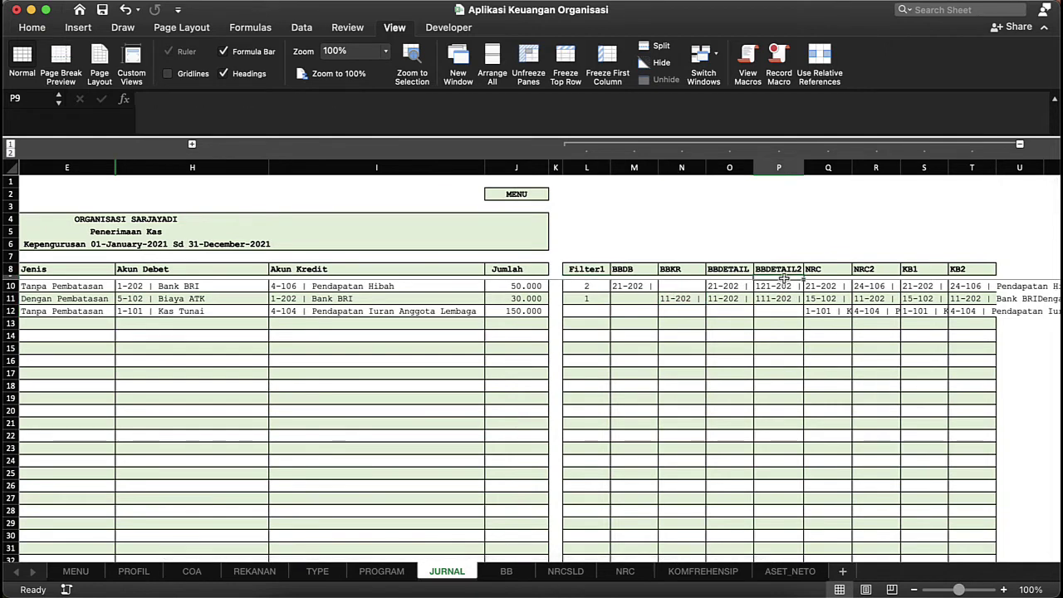
left_click(880, 280)
left_click(945, 274)
left_click(974, 270)
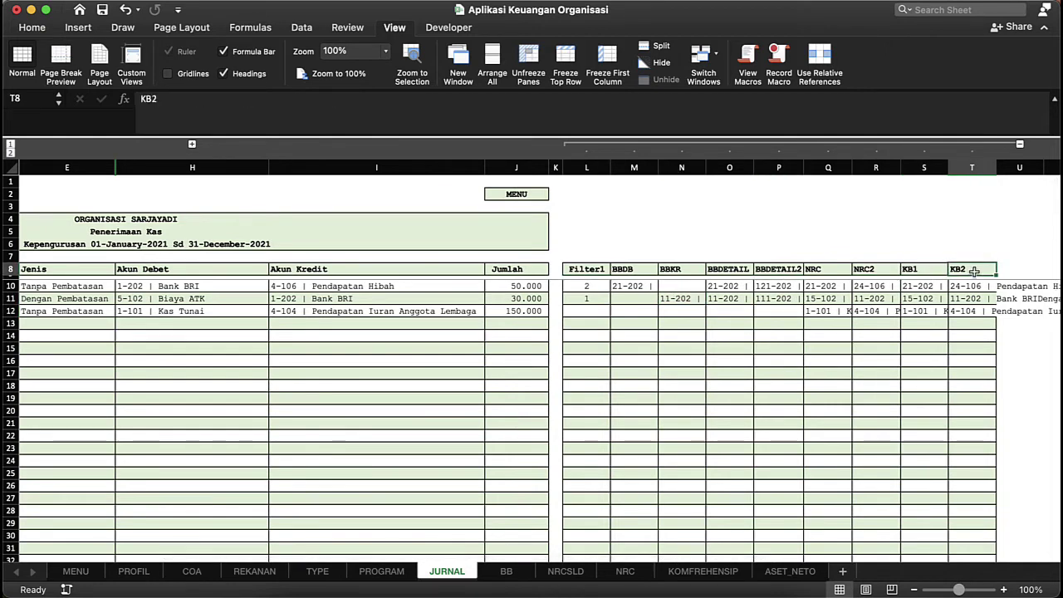
left_click(640, 297)
left_click(719, 289)
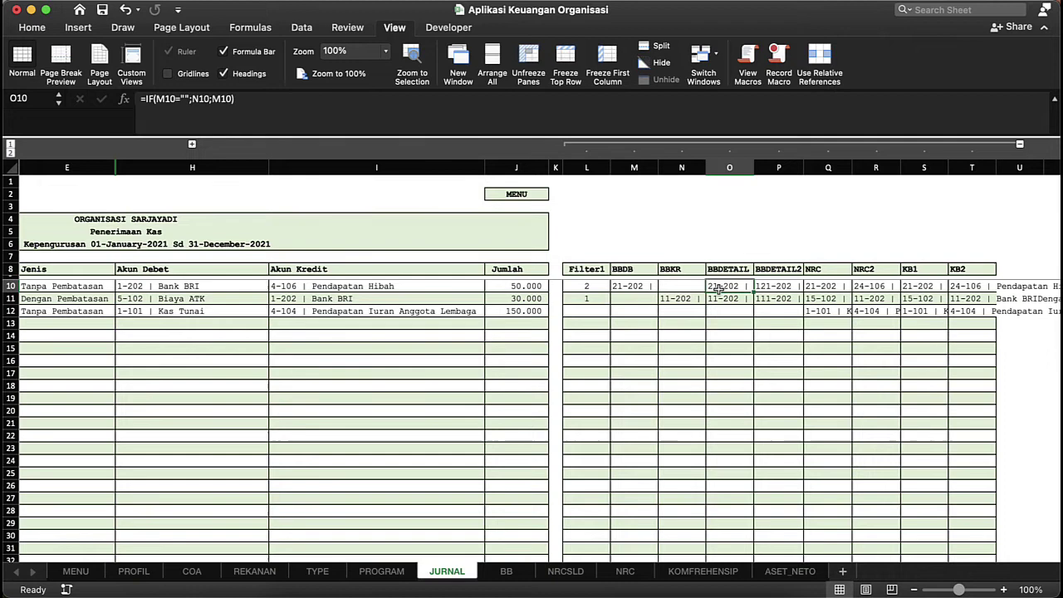
left_click(901, 316)
left_click(960, 290)
left_click(902, 300)
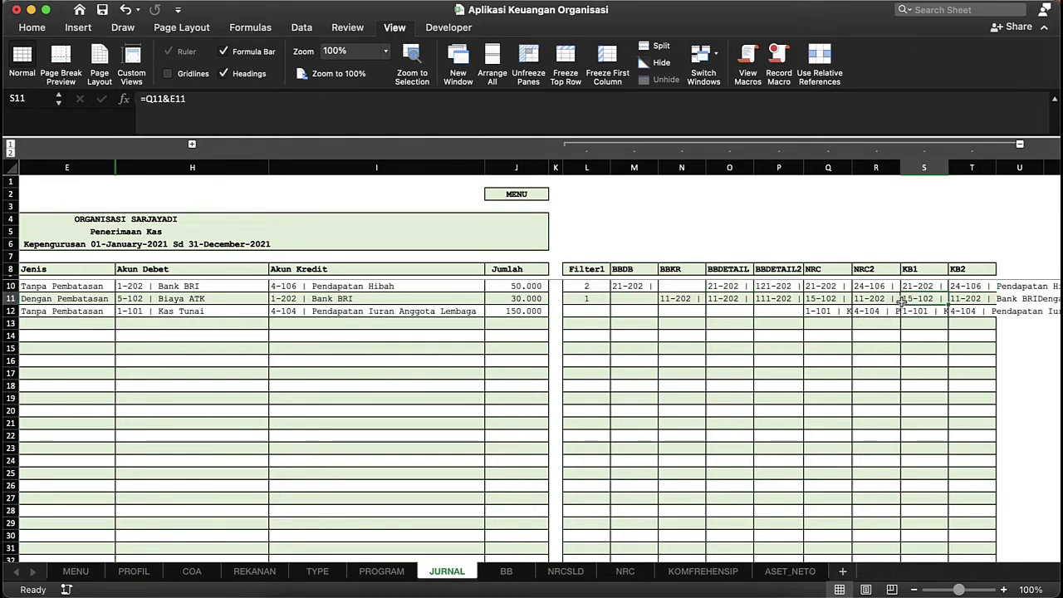
Compare the three journal entries with their Filter1 cells and examine the Filter1 date formula in row 11.
left_click(332, 311)
scroll(332, 312, "left", 2)
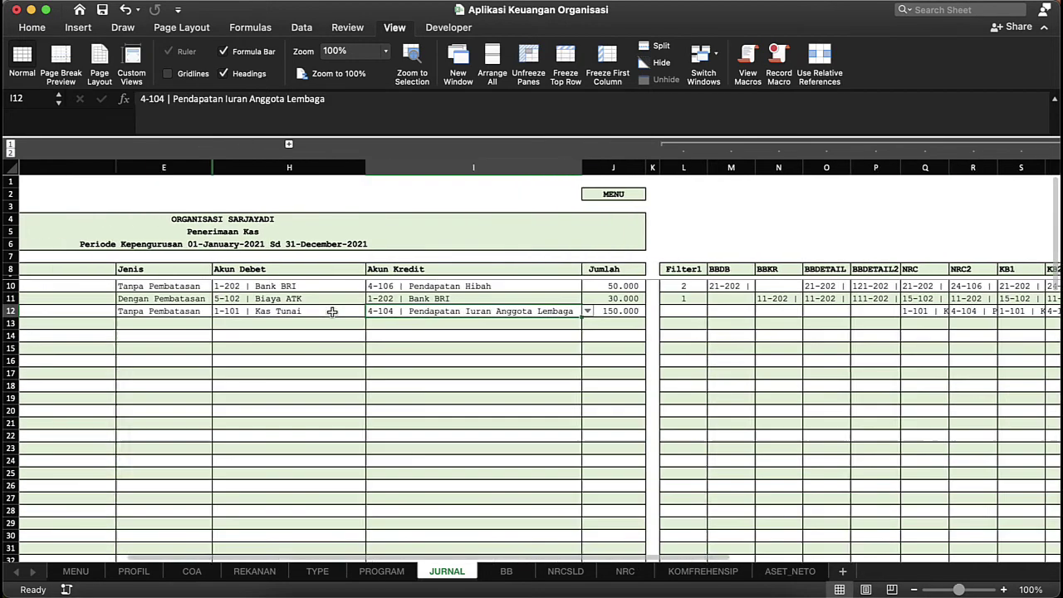
scroll(332, 311, "left", 3)
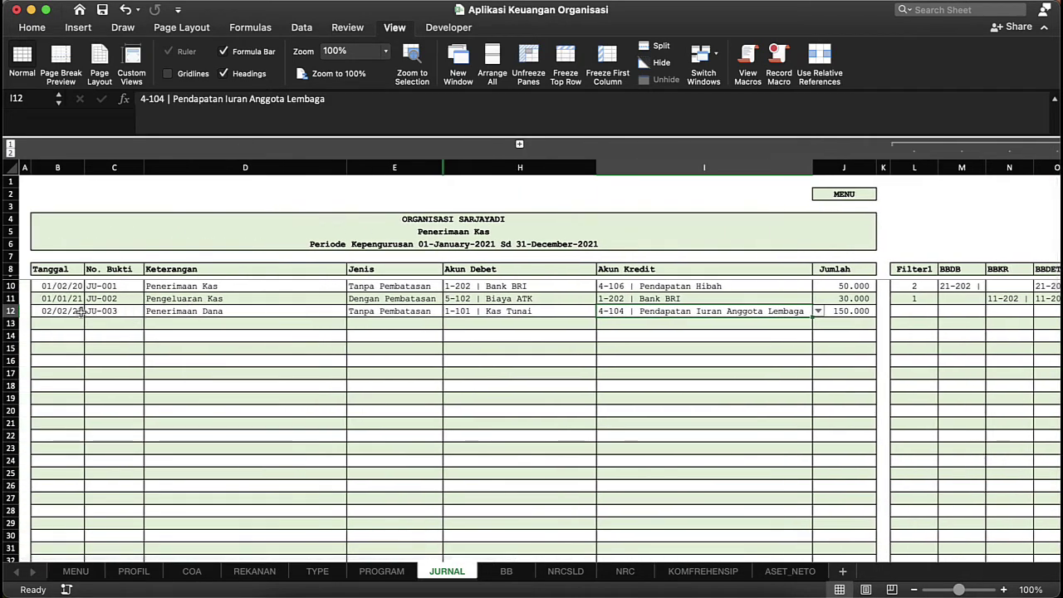
left_click(738, 322)
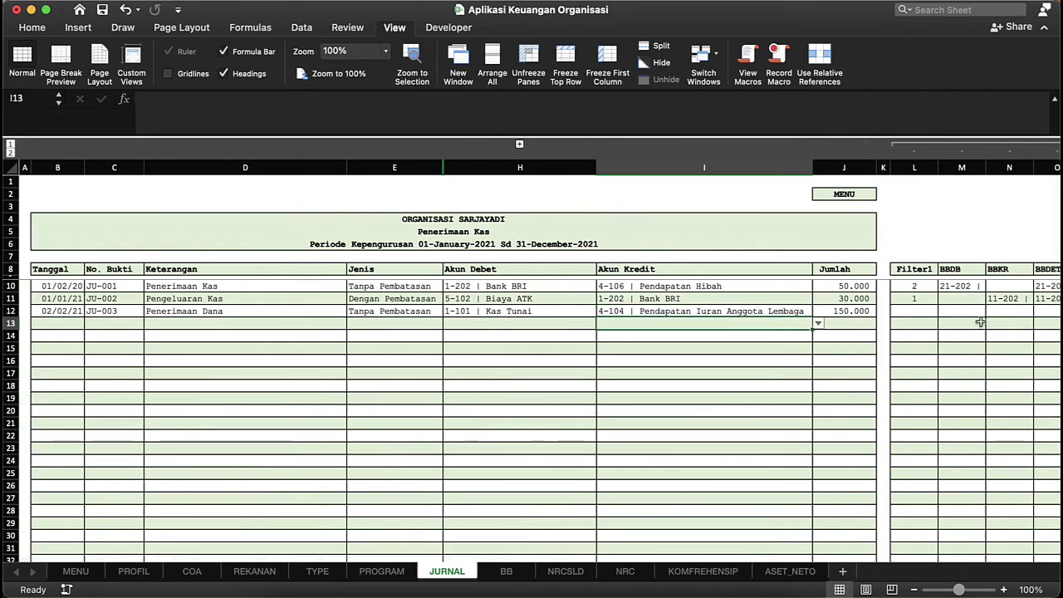
left_click(924, 312)
left_click(925, 298)
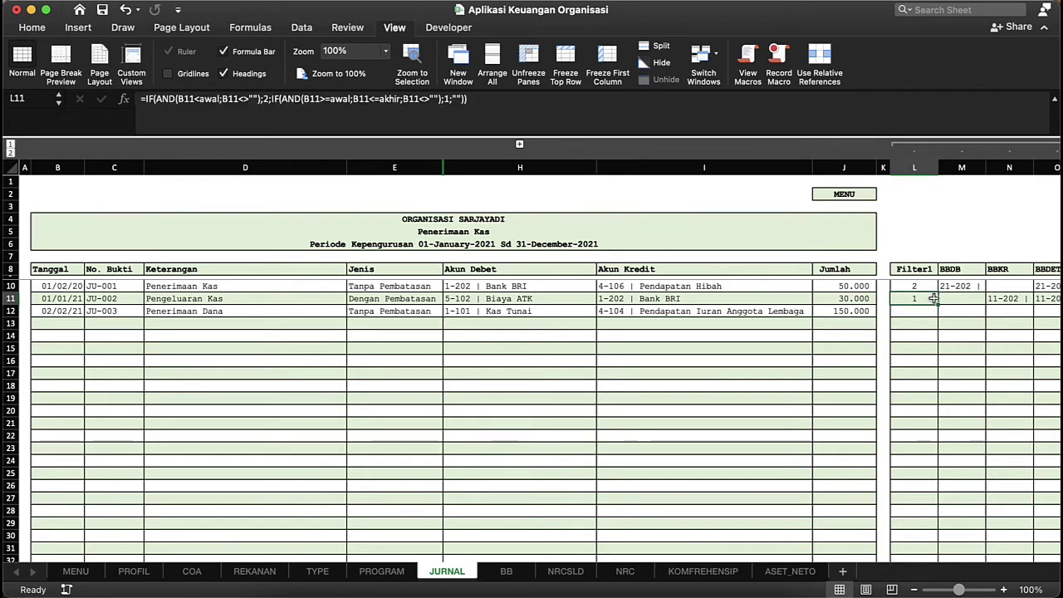
left_click(940, 305)
left_click(926, 299)
left_click(959, 300)
left_click(928, 301)
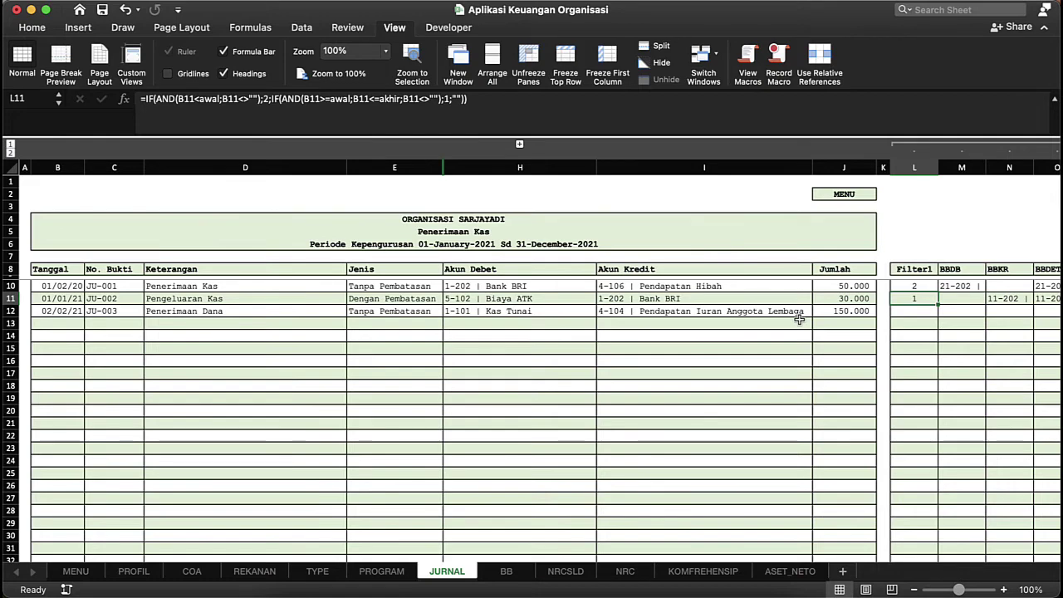
scroll(798, 319, "right", 2)
scroll(799, 319, "down", 1)
scroll(799, 318, "up", 2)
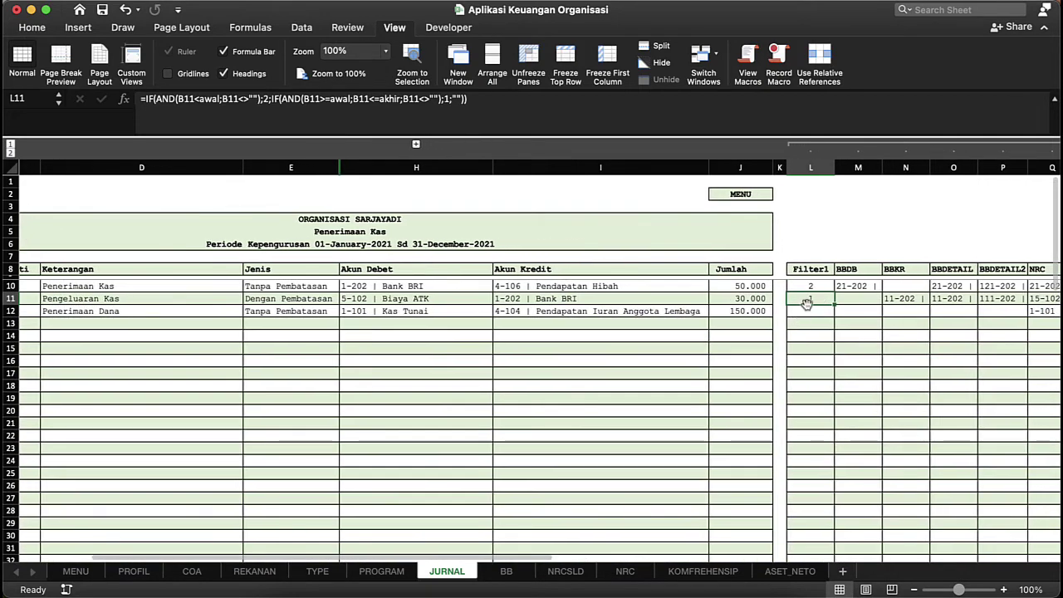
left_click(634, 349)
scroll(633, 349, "left", 3)
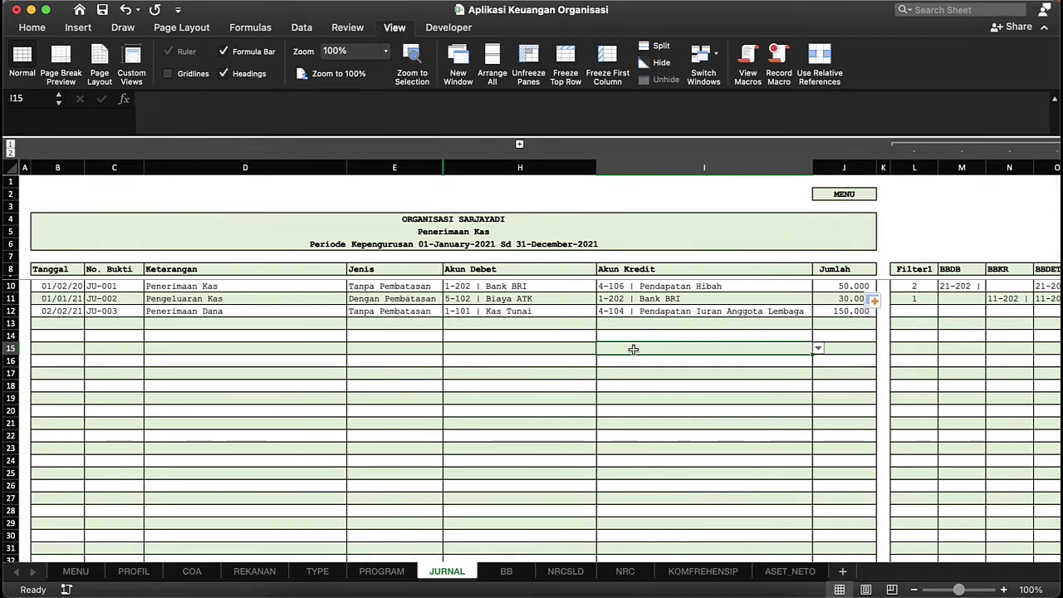
Collapse the helper column group after Jumlah and go back to the start of the journal.
left_click(217, 299)
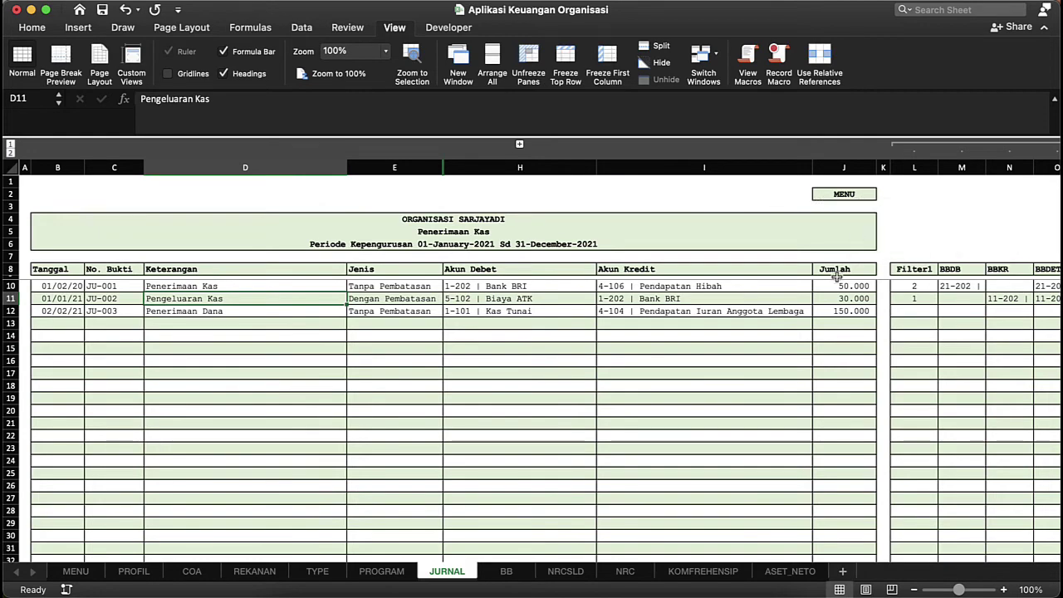
scroll(846, 360, "right", 10)
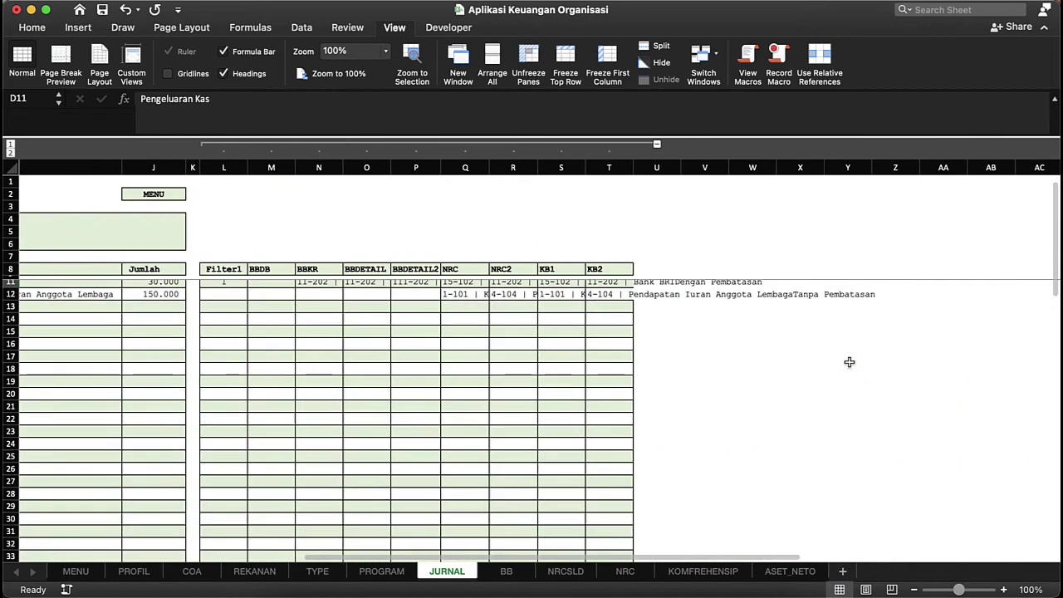
left_click(656, 146)
scroll(302, 410, "left", 10)
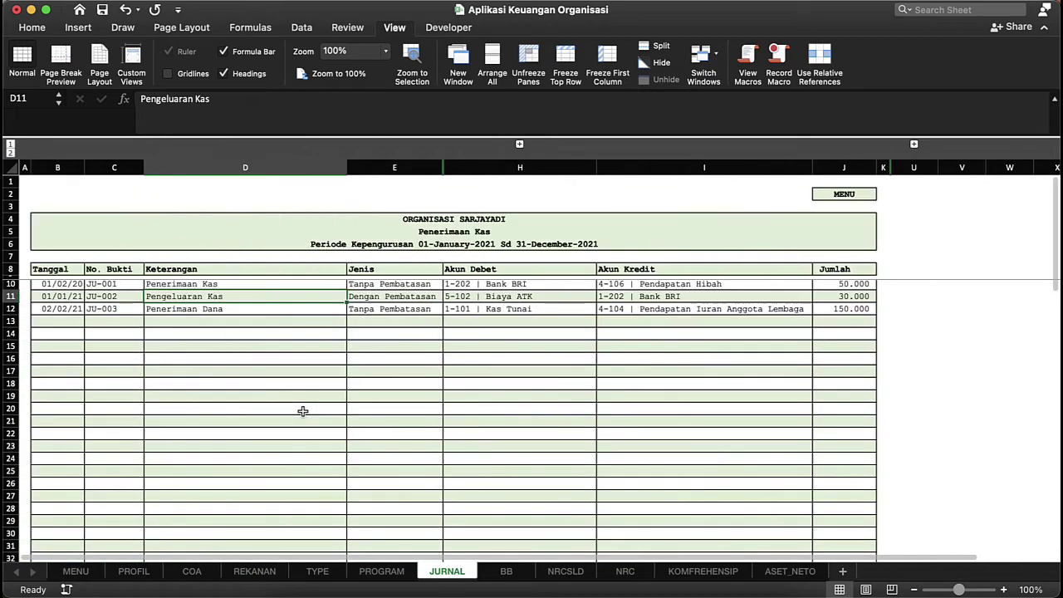
scroll(302, 411, "up", 1)
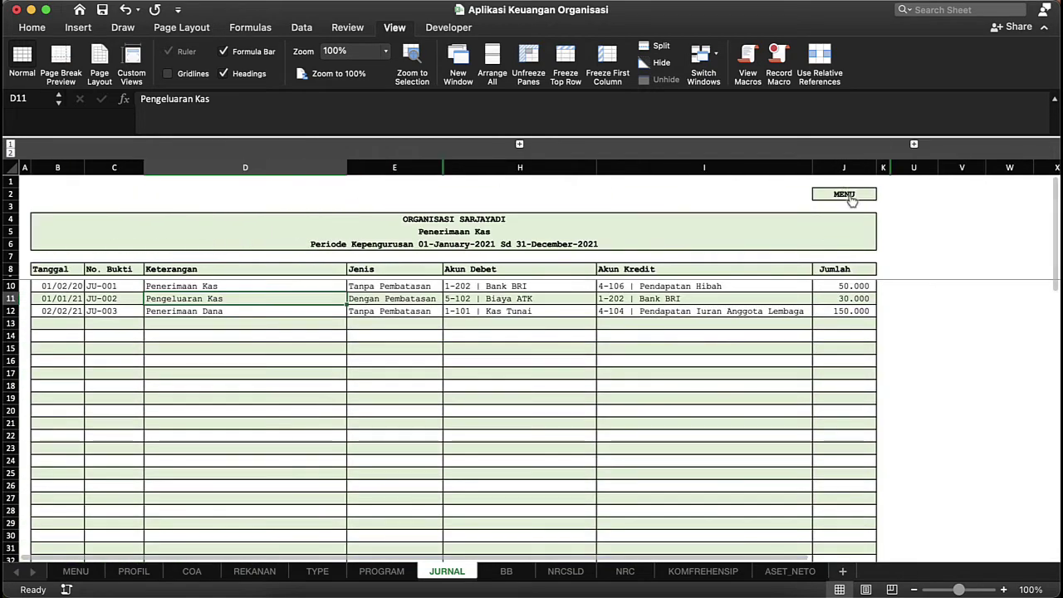
Expand the helper column group again and inspect the Filter1 formula of journal entry JU-003.
left_click(913, 146)
scroll(588, 349, "right", 5)
left_click(585, 309)
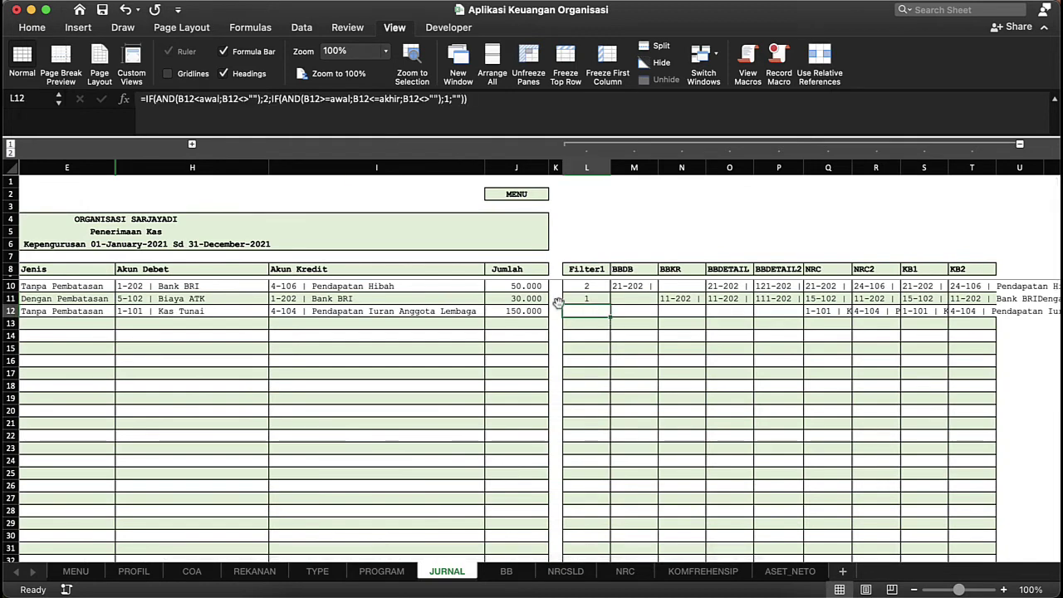
Return to the menu sheet and set the report period's end date, Tanggal Akhir, to 30/03/2021.
left_click(513, 197)
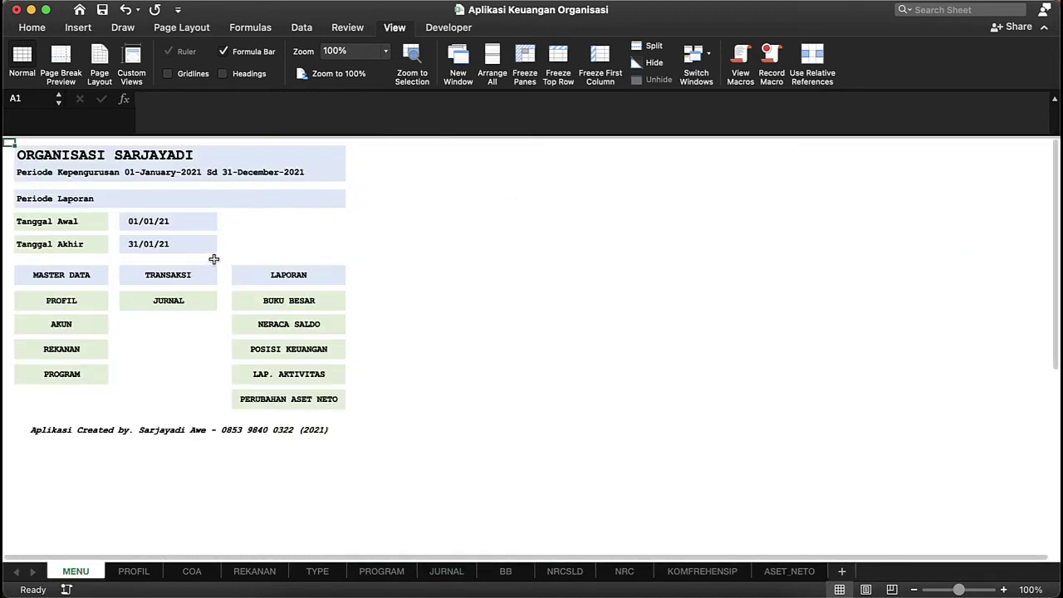
double_click(182, 244)
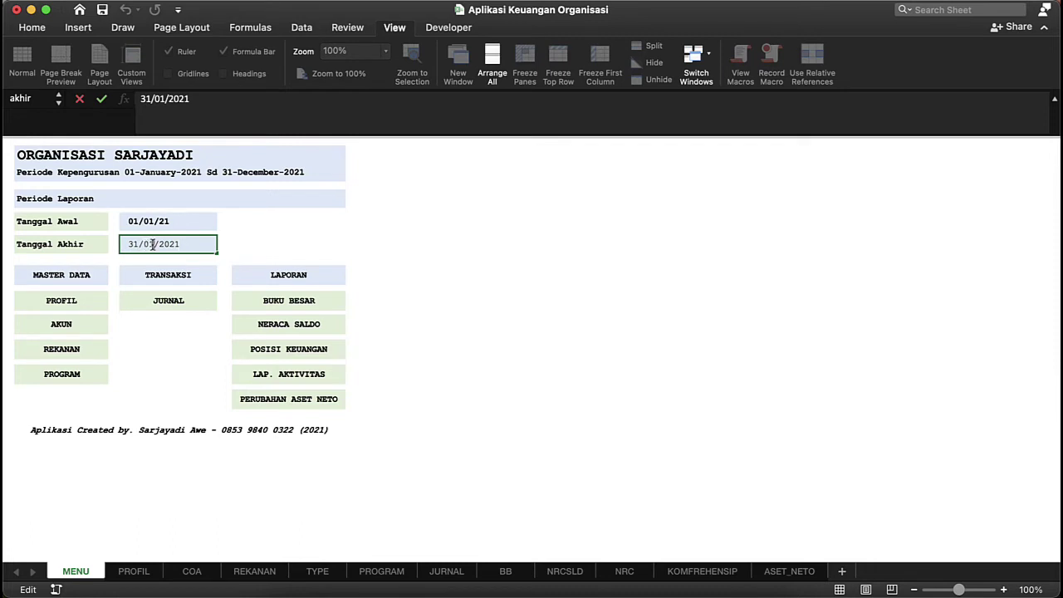
left_click(153, 244)
key("BackSpace")
type("3")
left_click(140, 244)
key("BackSpace")
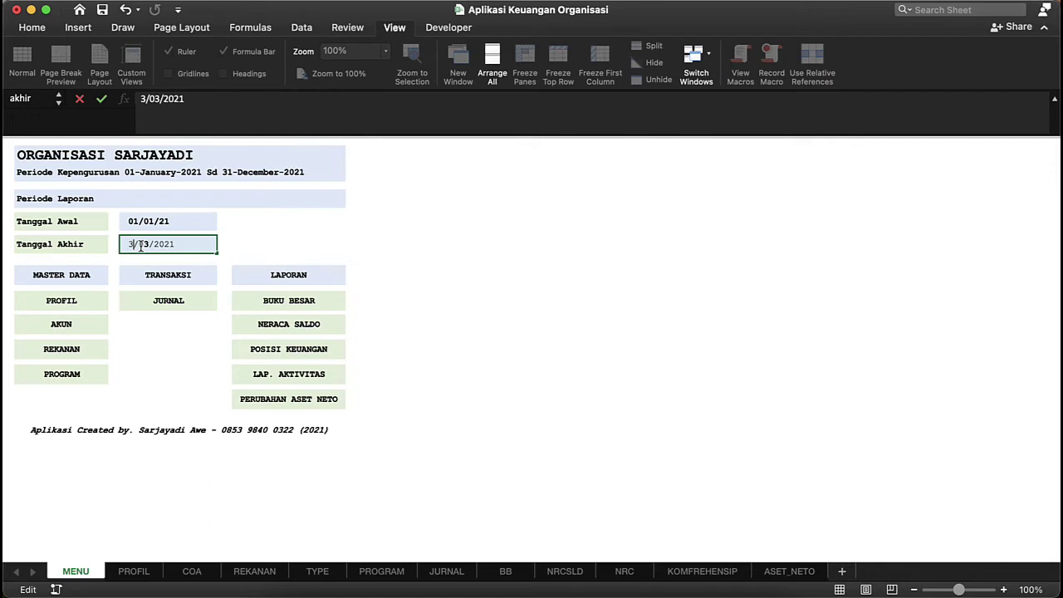
type("0")
key("Return")
left_click(168, 244)
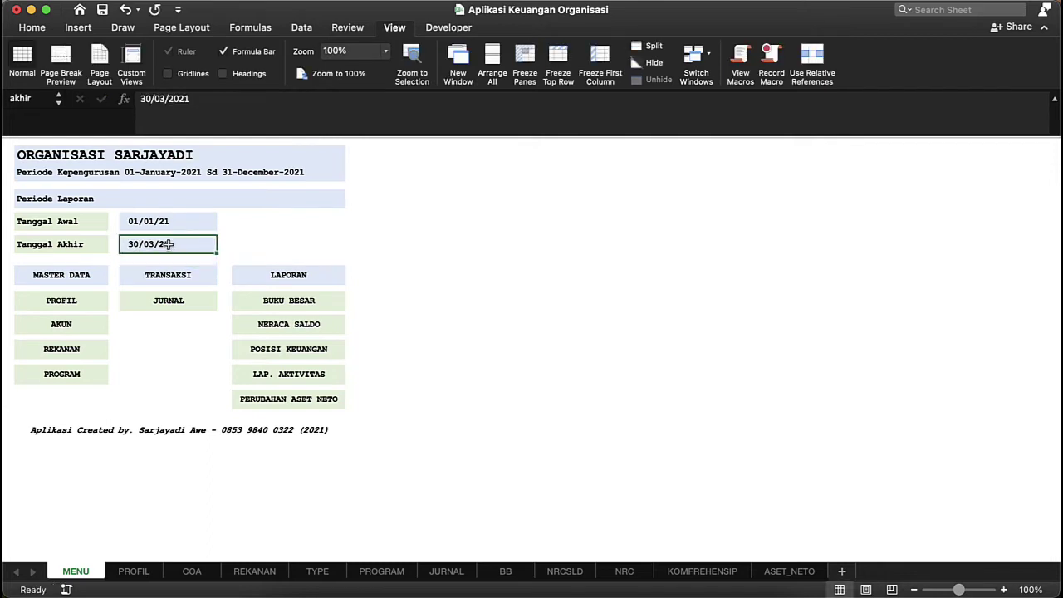
left_click(241, 244)
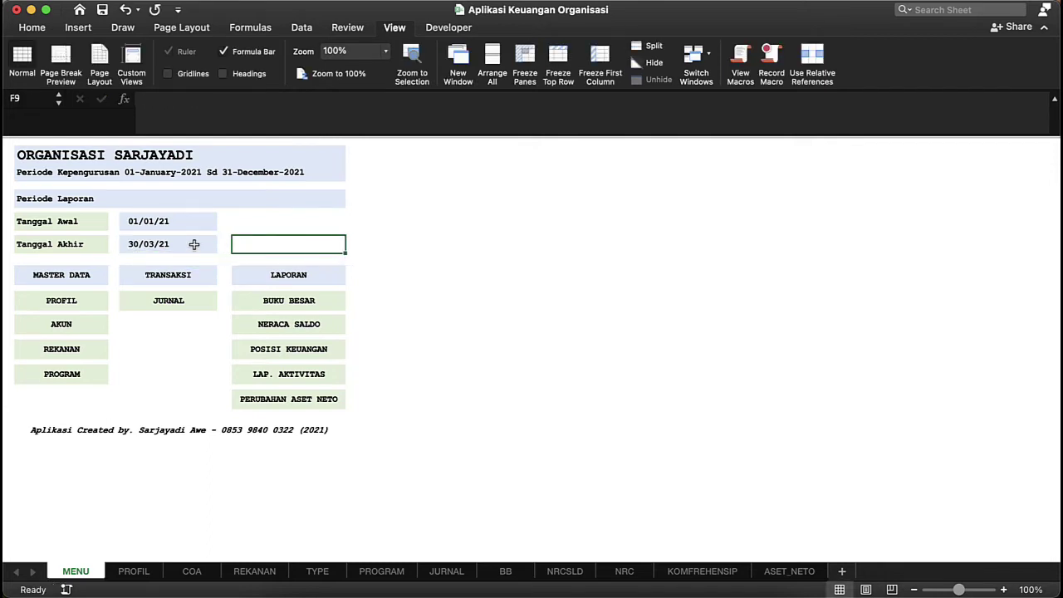
left_click(199, 241)
Open the journal from the menu sheet and check the Filter1 cells of the three entries.
left_click(173, 303)
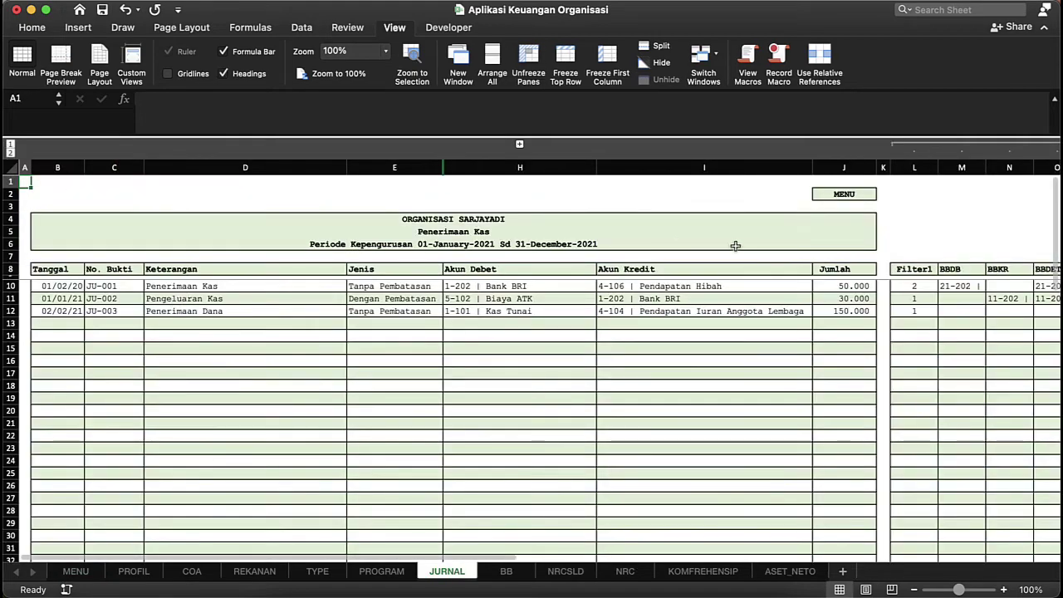
left_click(900, 308)
key("Up")
key("Up")
key("Up")
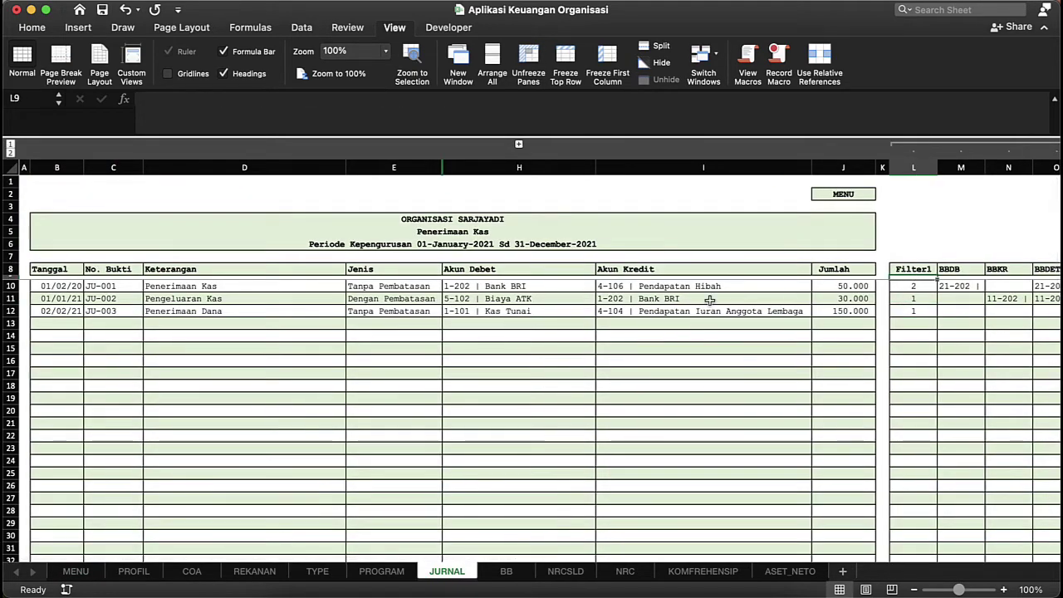
Collapse the helper column group after Jumlah and review the debit and credit accounts of entry JU-003.
scroll(698, 301, "right", 5)
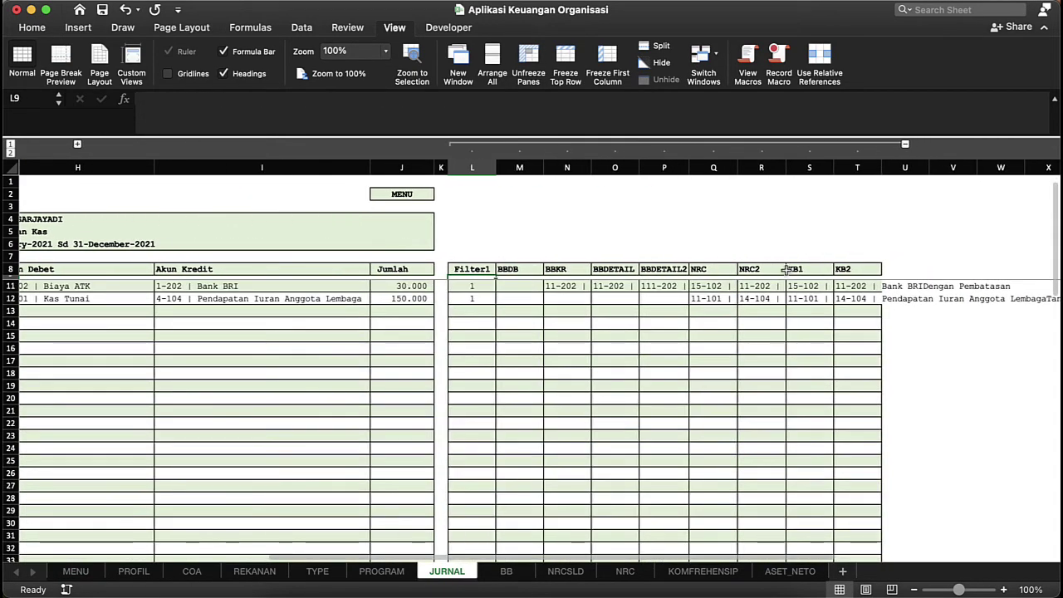
left_click(905, 146)
scroll(381, 316, "left", 5)
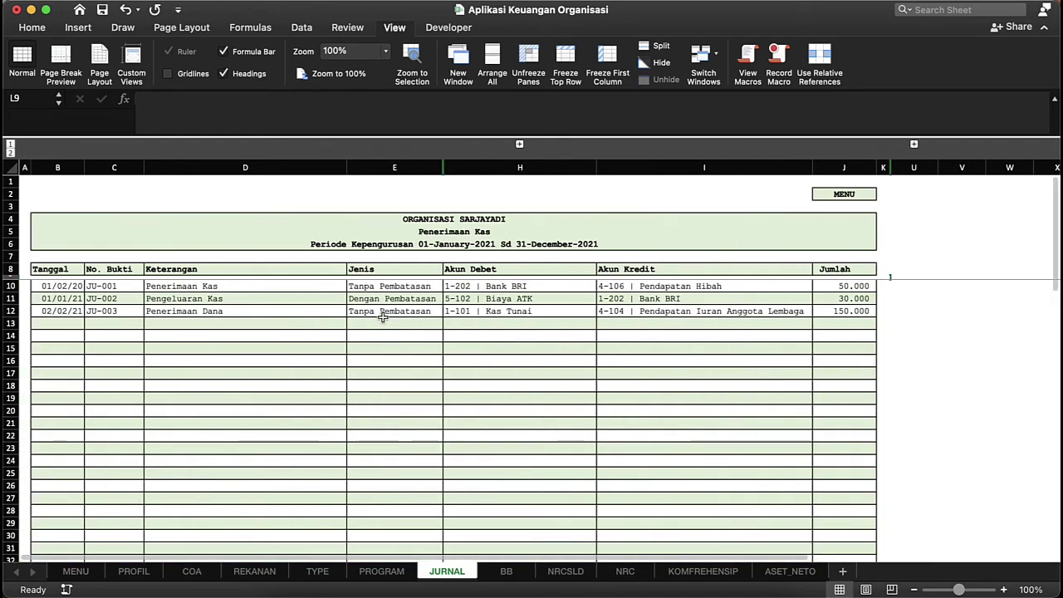
left_click(695, 310)
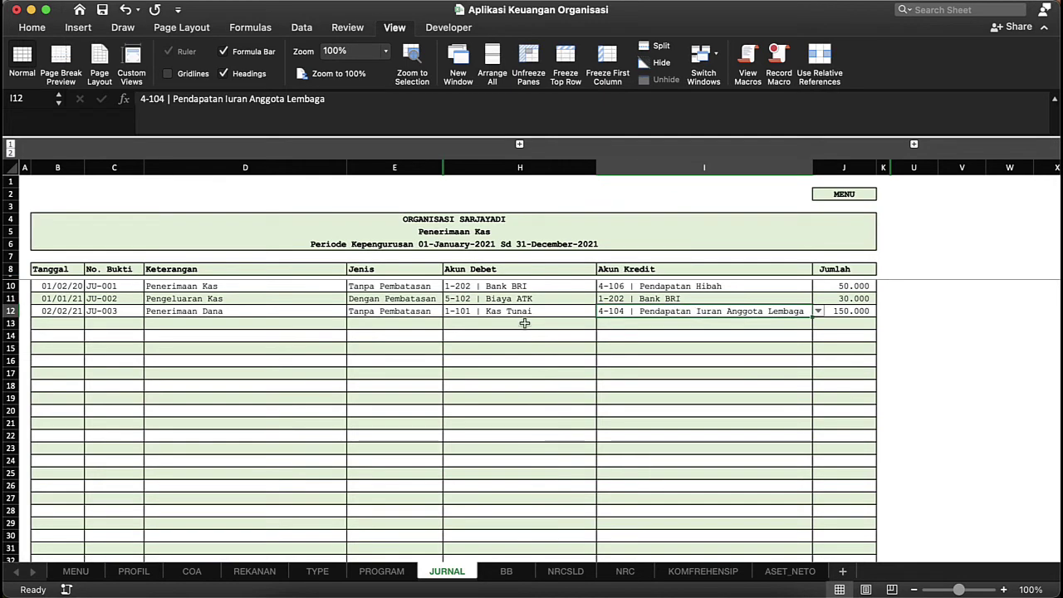
left_click(550, 309)
Open the Buku Besar report through the menu sheet and set its Kode Akun to 1-101 | Kas Tunai.
left_click(855, 194)
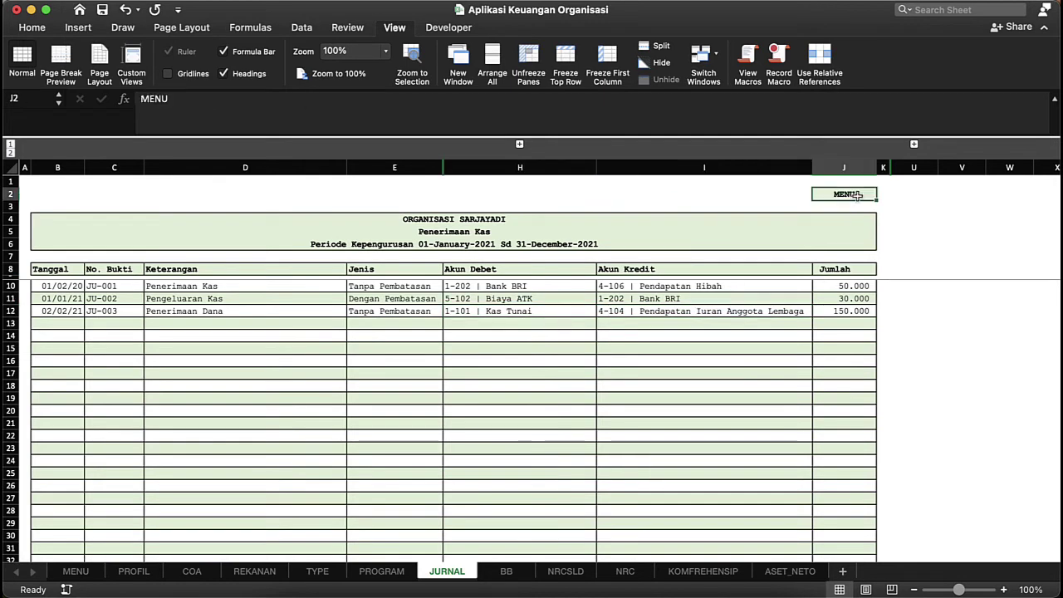
left_click(841, 198)
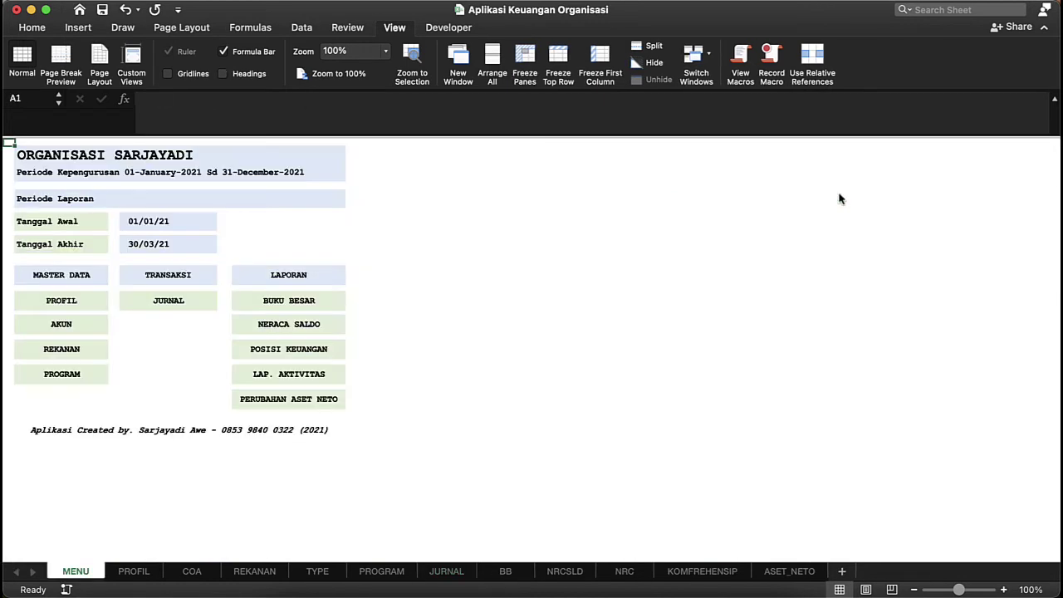
left_click(268, 307)
left_click(643, 246)
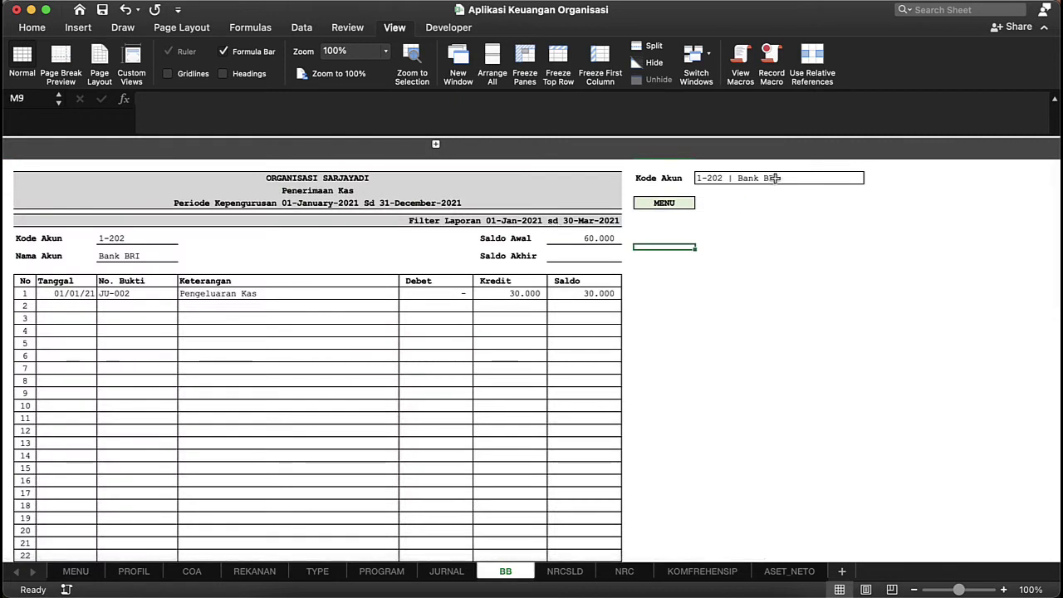
left_click(773, 178)
left_click(869, 178)
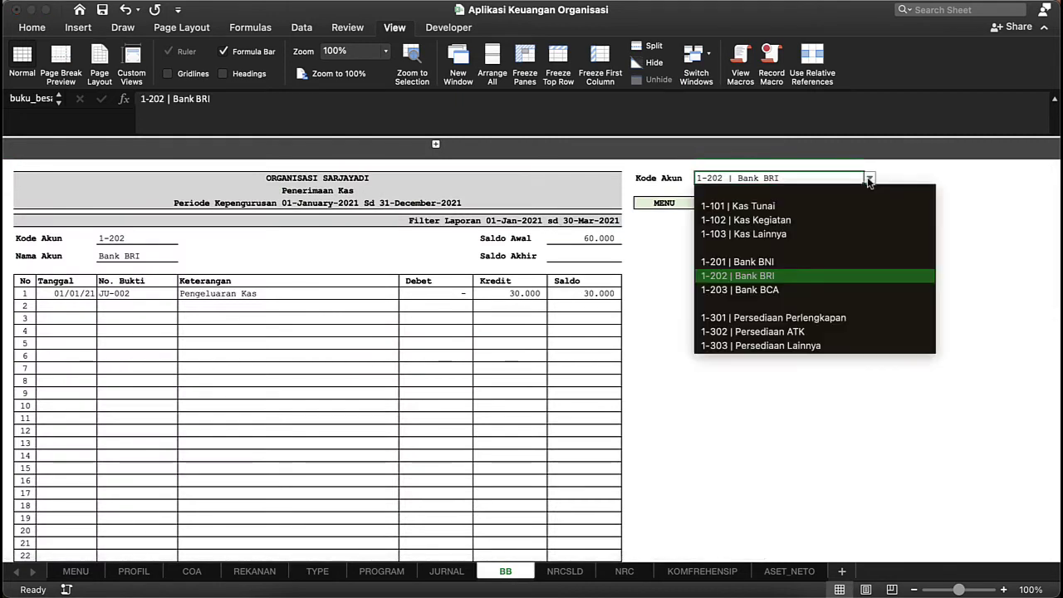
left_click(772, 206)
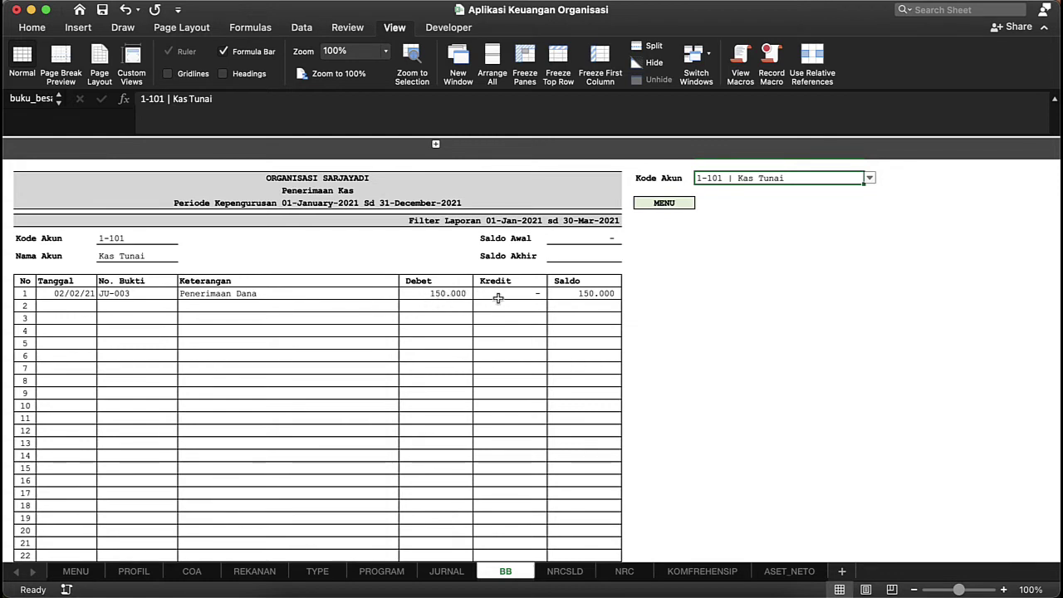
Examine the Saldo formula of the first Kas Tunai ledger line and the Saldo Akhir cell.
left_click(589, 294)
left_click(593, 258)
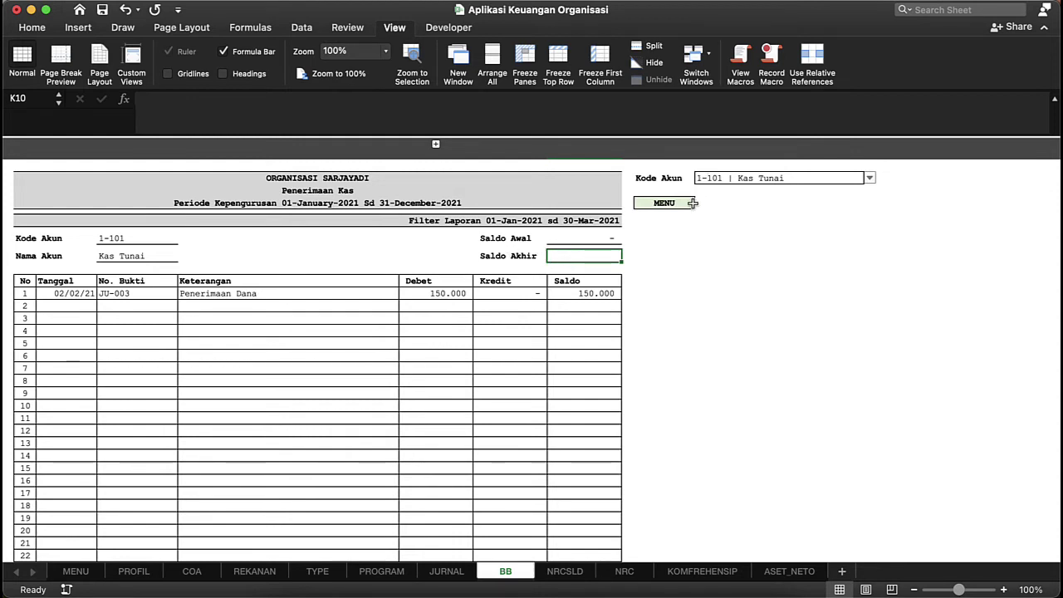
left_click(593, 296)
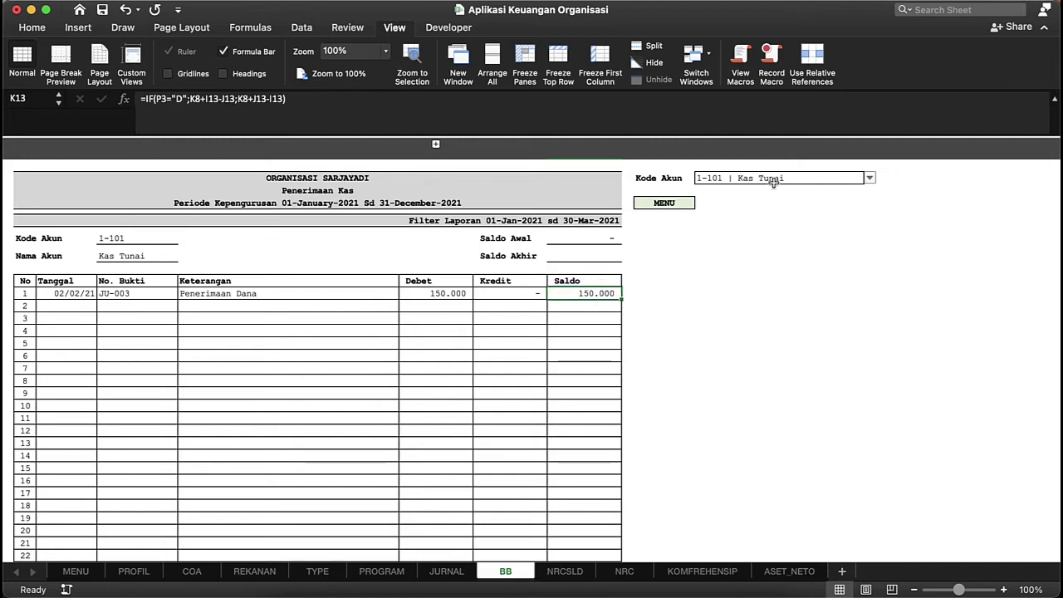
Switch the ledger's Kode Akun to 4-104 | Pendapatan Iuran Anggota Lembaga.
left_click(776, 180)
left_click(869, 179)
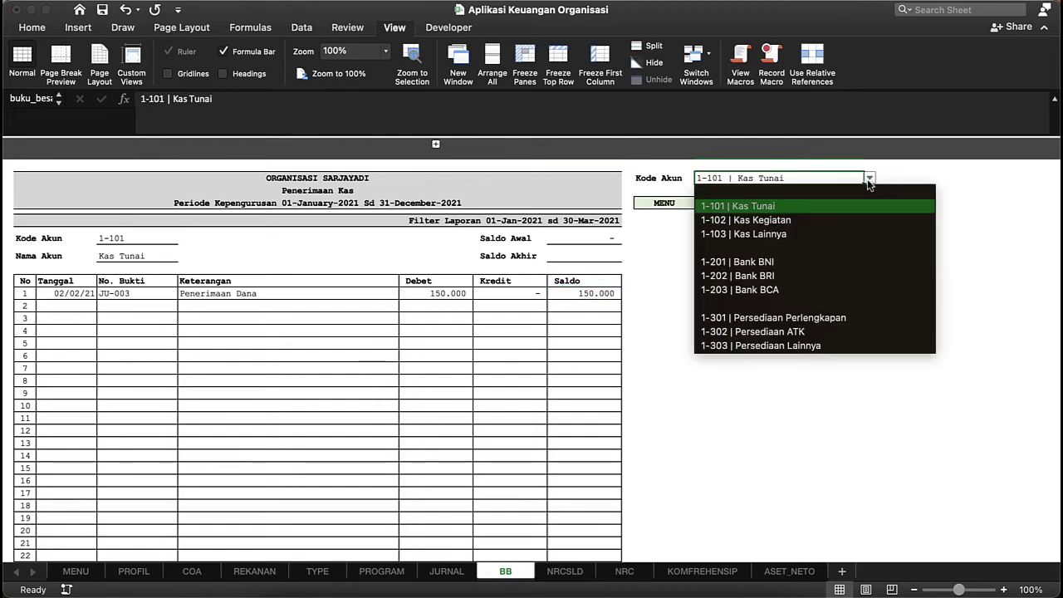
scroll(795, 287, "down", 6)
scroll(795, 287, "down", 8)
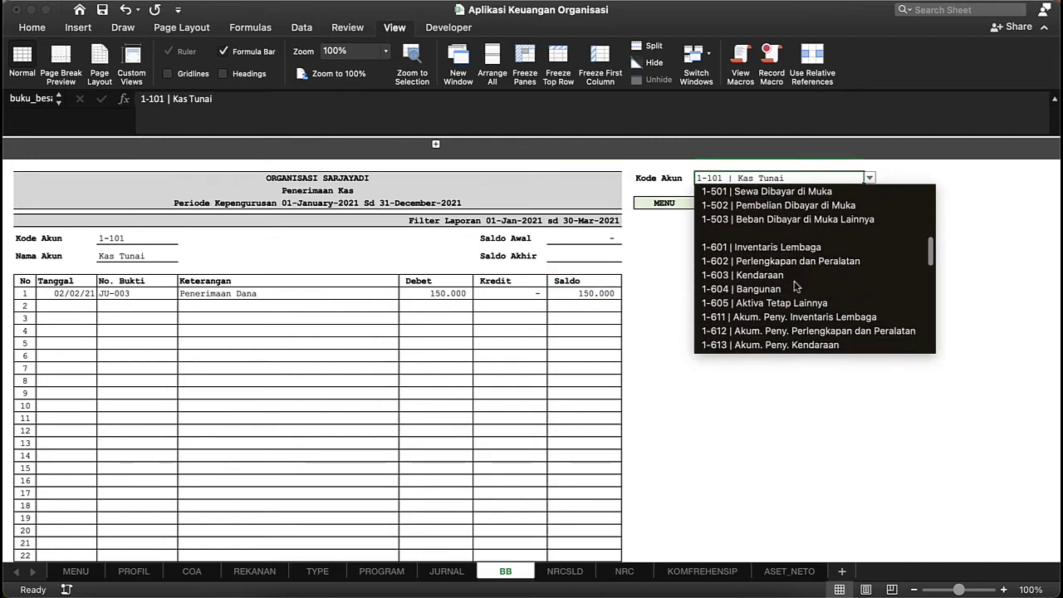
scroll(795, 285, "down", 8)
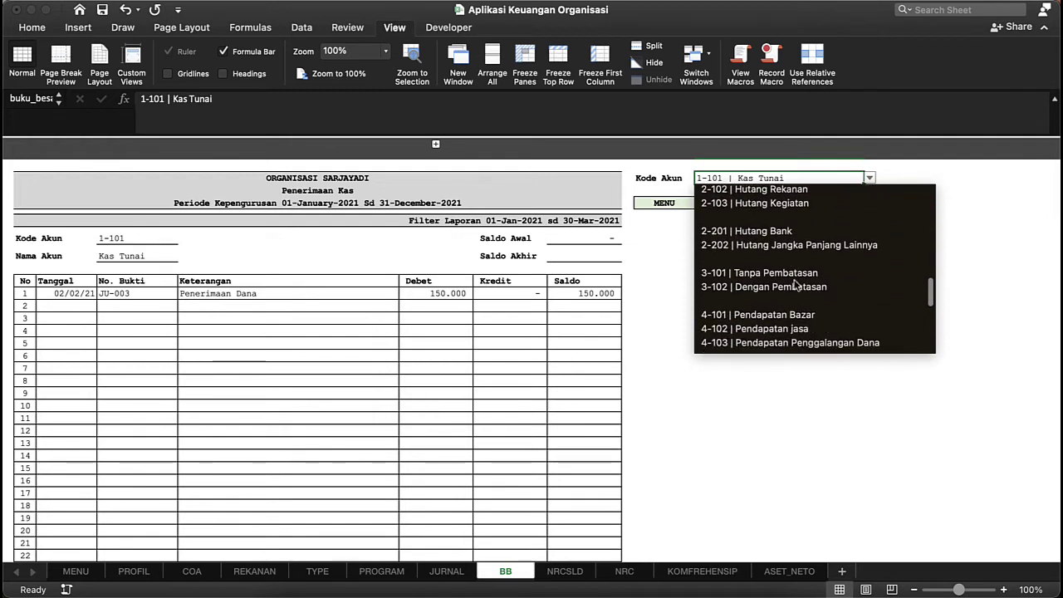
scroll(794, 298, "up", 1)
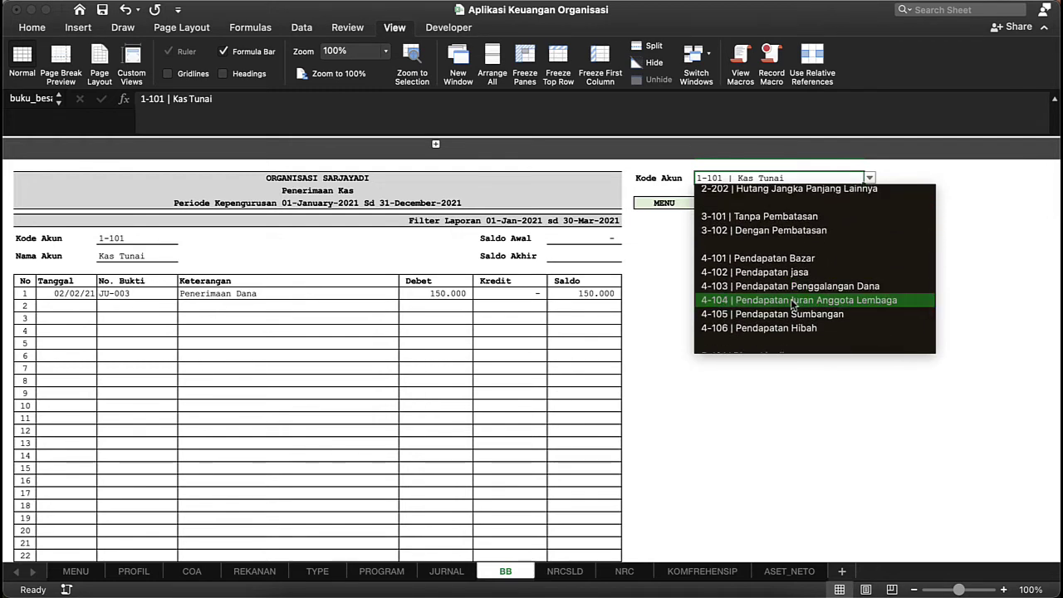
left_click(793, 304)
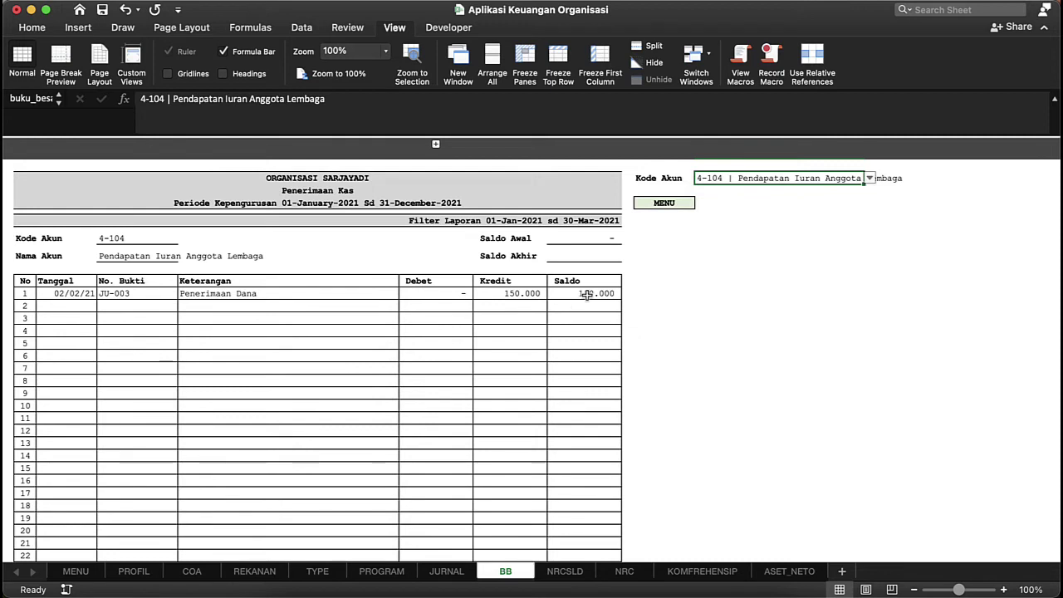
Examine the Penerimaan Dana line in the 4-104 ledger, including its Keterangan, Kredit and Saldo columns.
left_click(586, 294)
left_click(340, 296)
left_click(501, 285)
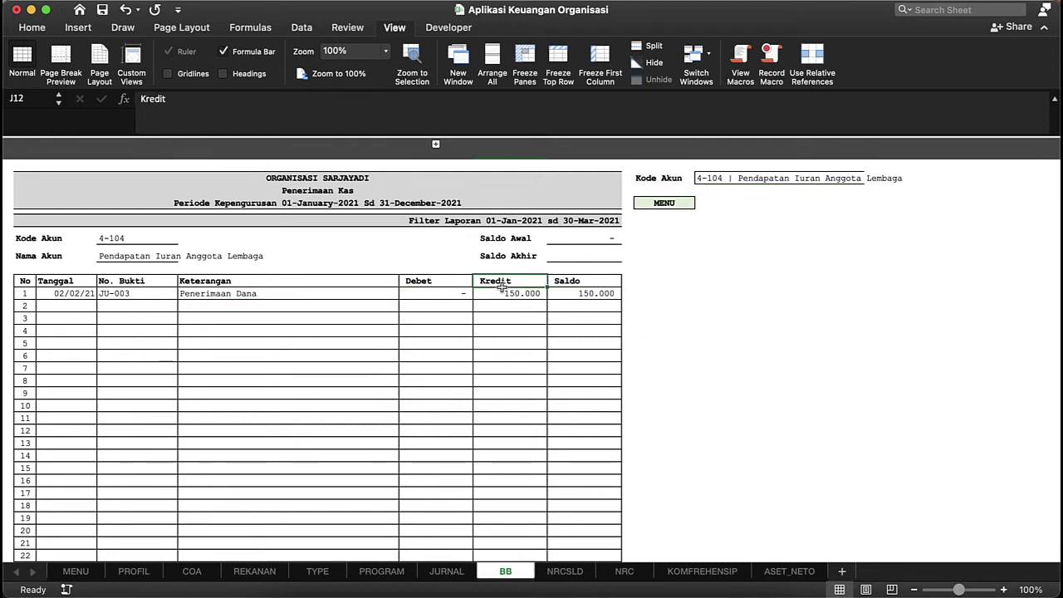
left_click(257, 283)
left_click(734, 180)
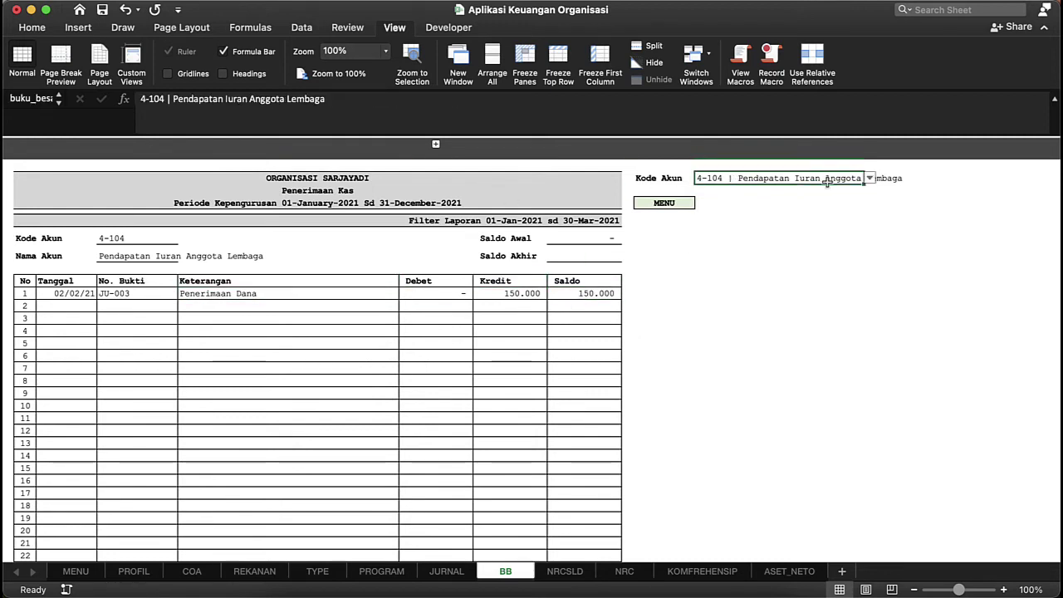
Open the Neraca Saldo report and format all Perubahan and Saldo Akhir cells from Kas Tunai through Total as Number with zero decimals and thousands separators.
left_click(671, 207)
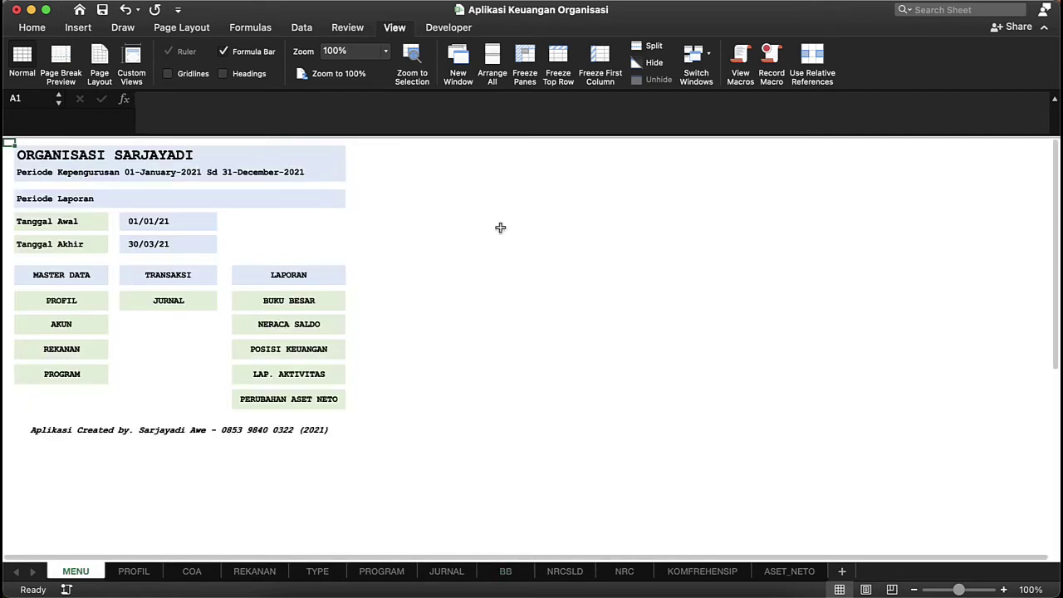
left_click(290, 326)
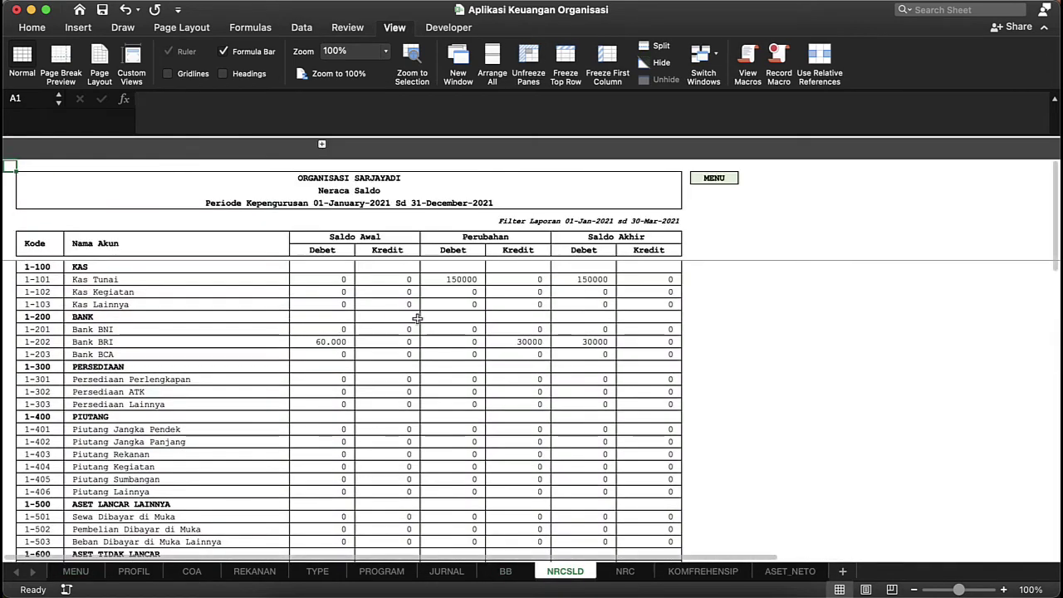
left_click(453, 279)
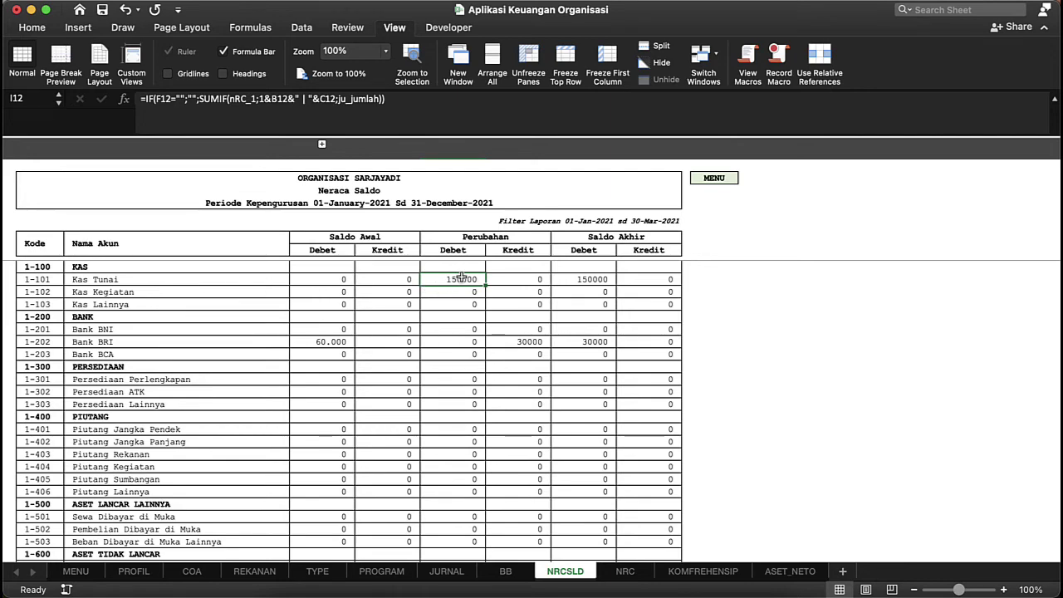
key("shift+Right")
key("shift+Right")
key("shift+Right")
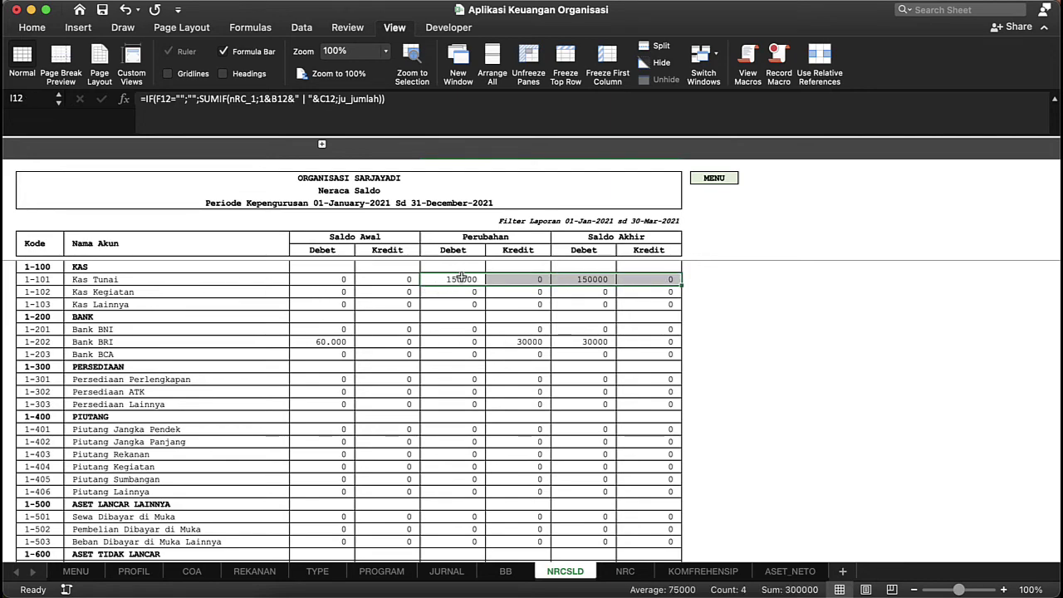
key("ctrl+shift+Down")
scroll(461, 276, "down", 3)
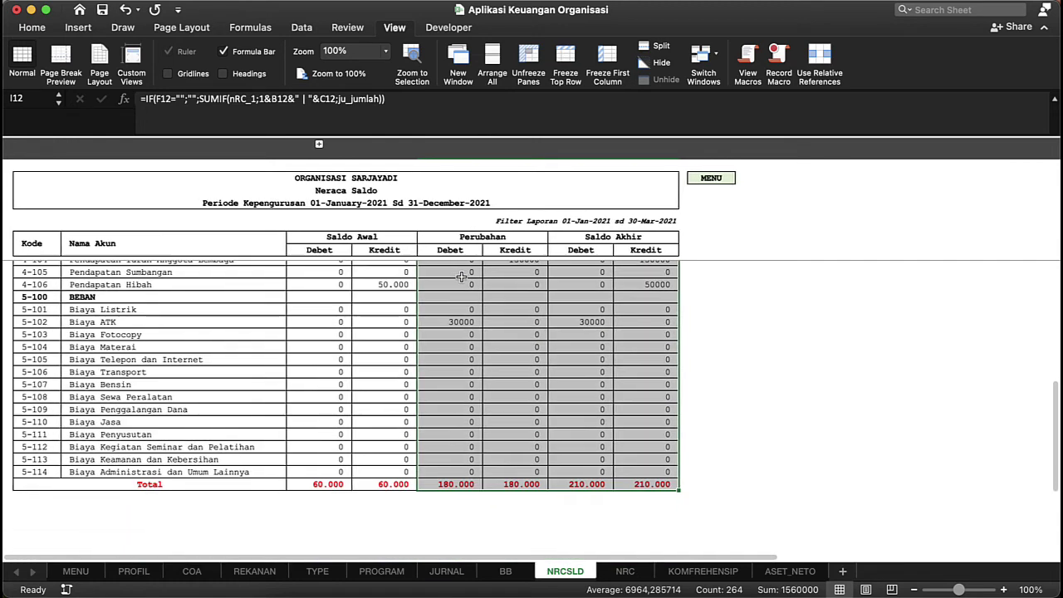
right_click(444, 348)
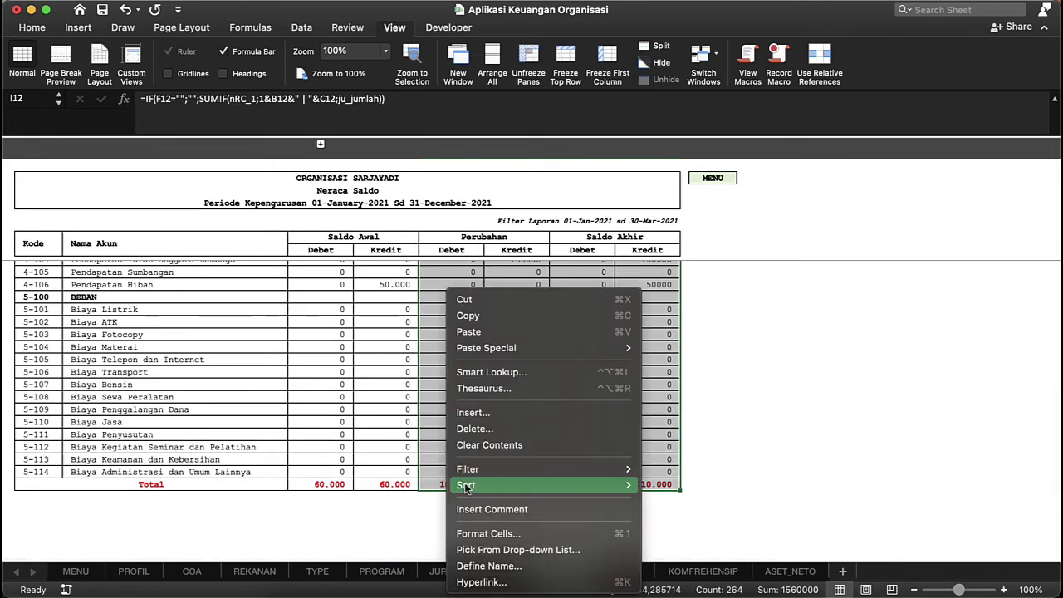
left_click(487, 534)
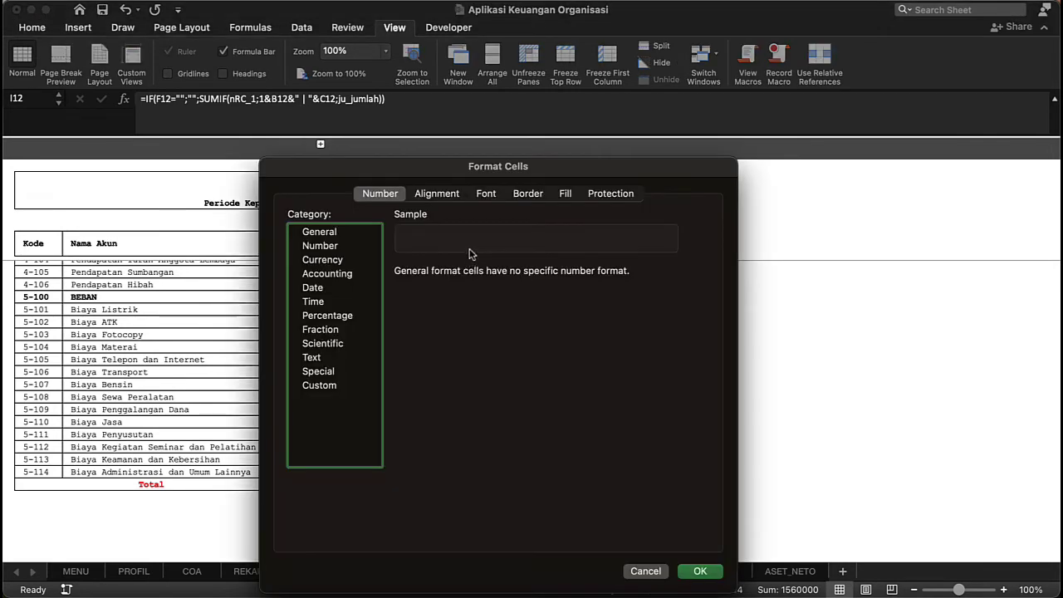
left_click(332, 249)
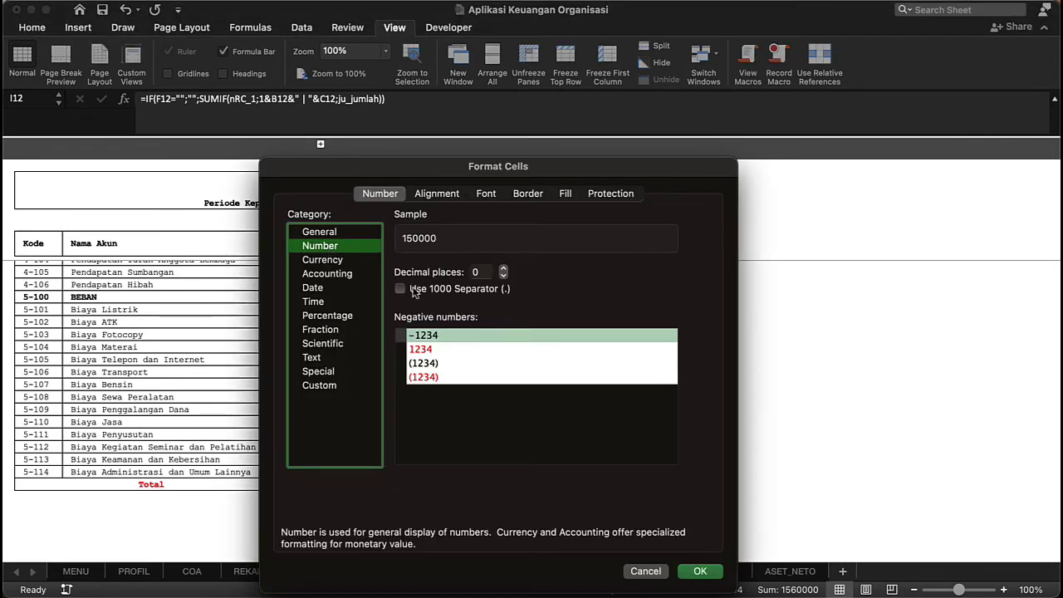
left_click(400, 289)
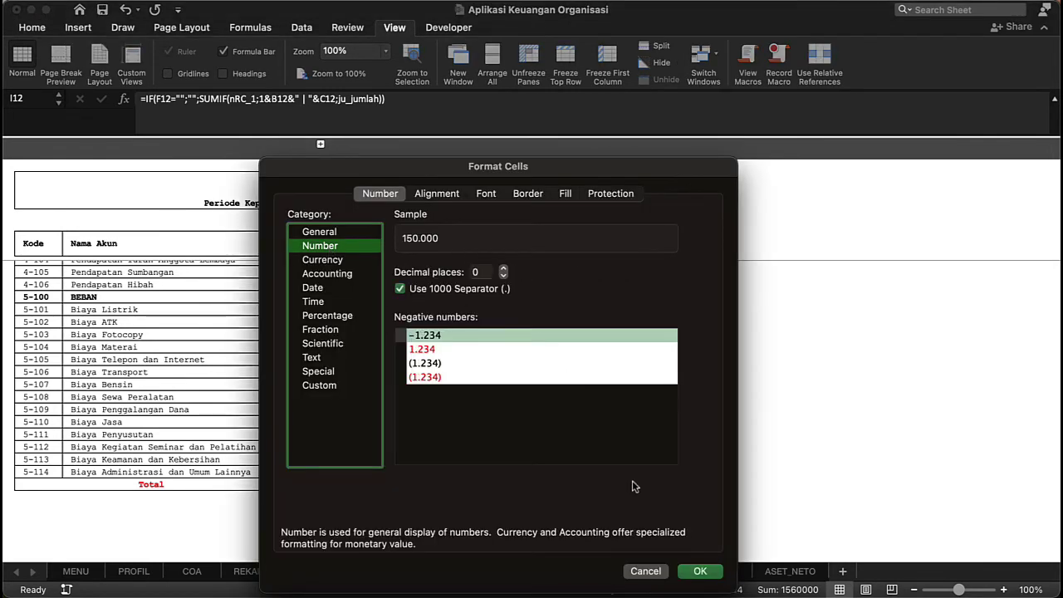
left_click(700, 570)
left_click(552, 375)
scroll(551, 375, "up", 10)
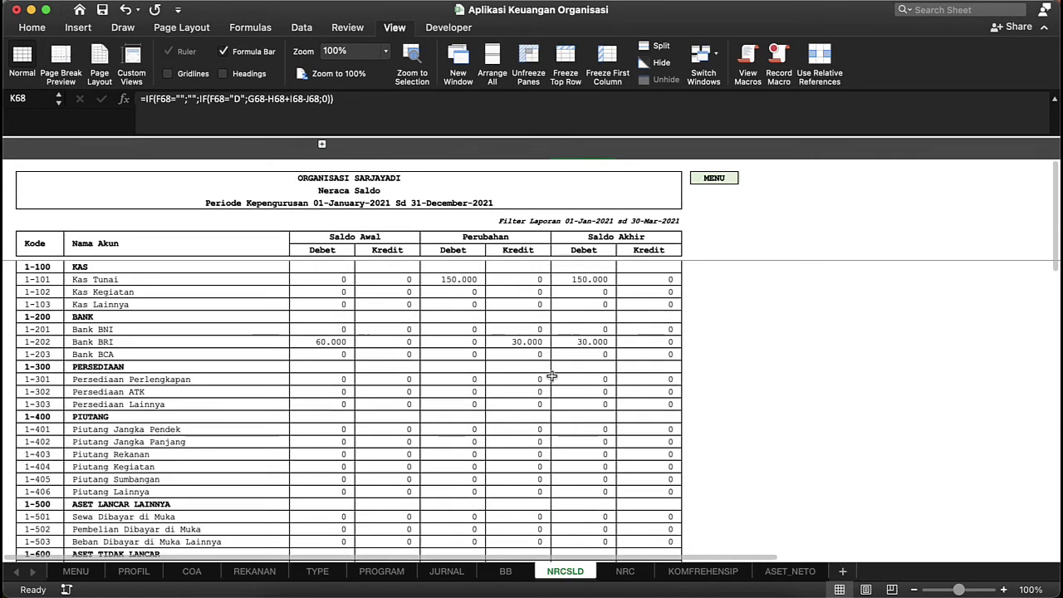
left_click(458, 280)
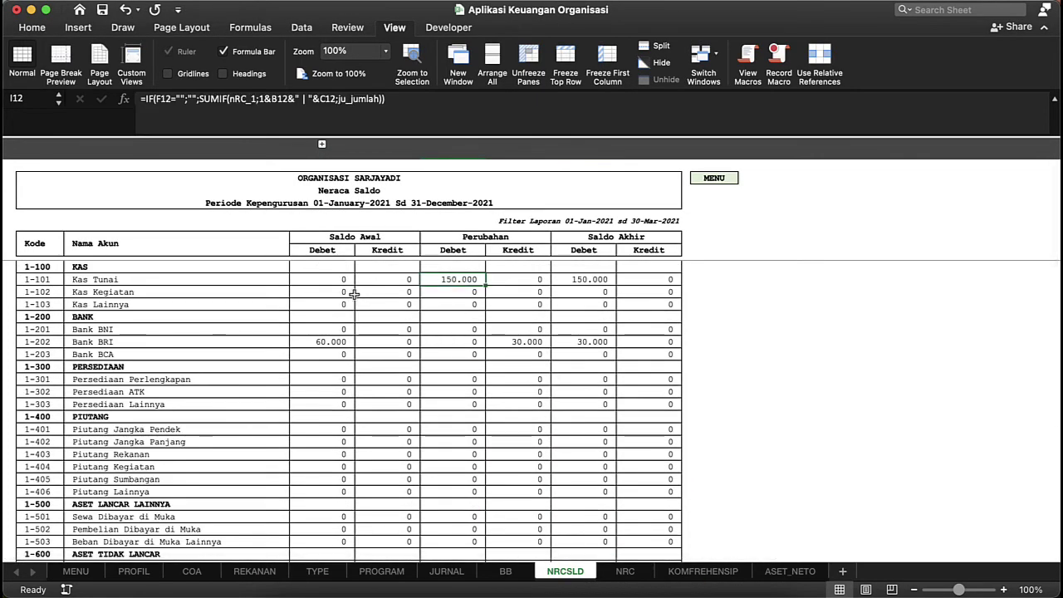
Examine the 4-104 Pendapatan Iuran Anggota Lembaga row in the Neraca Saldo, briefly revealing the hidden Type, POS and SN columns.
scroll(447, 332, "down", 10)
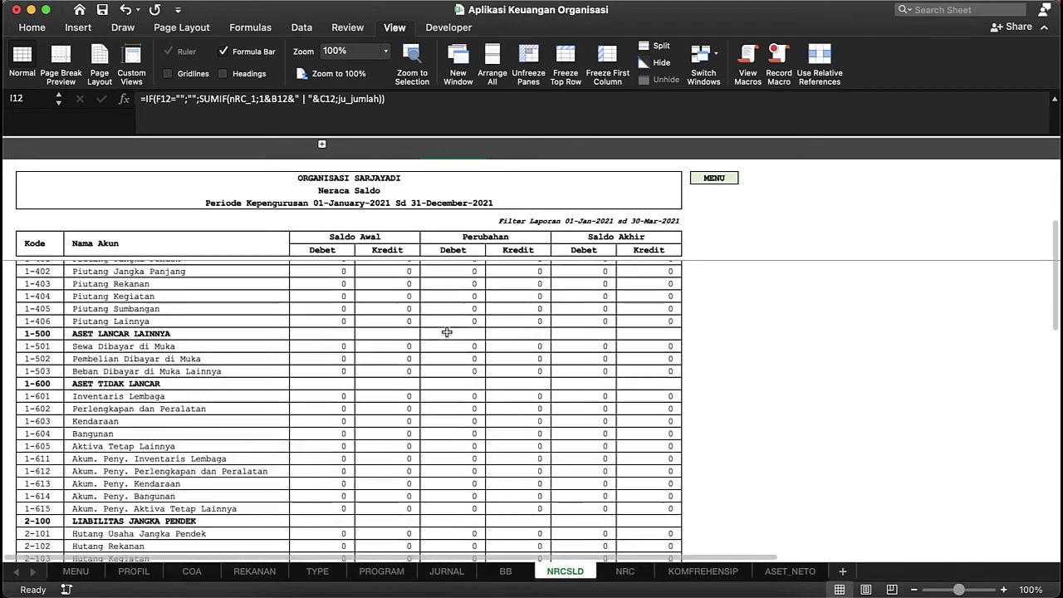
scroll(447, 332, "down", 10)
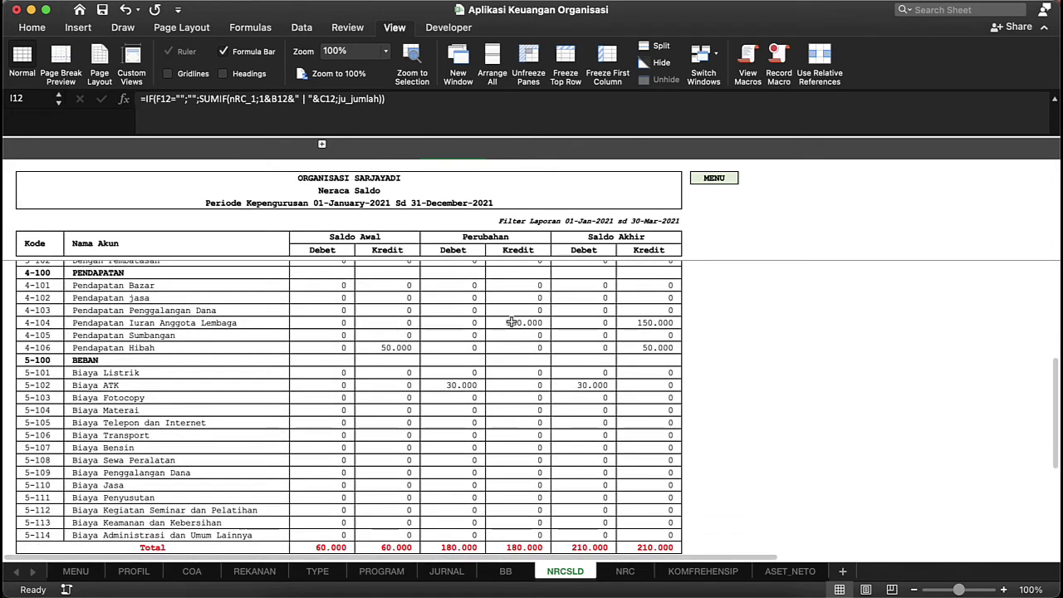
left_click(507, 322)
left_click(146, 325)
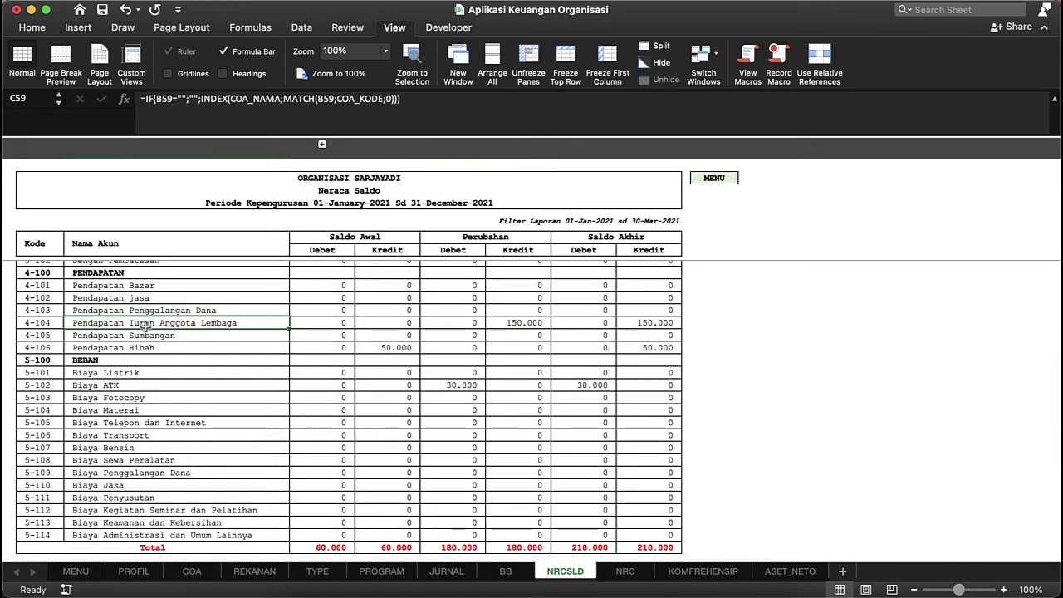
left_click(516, 321)
left_click(452, 322)
left_click(348, 322)
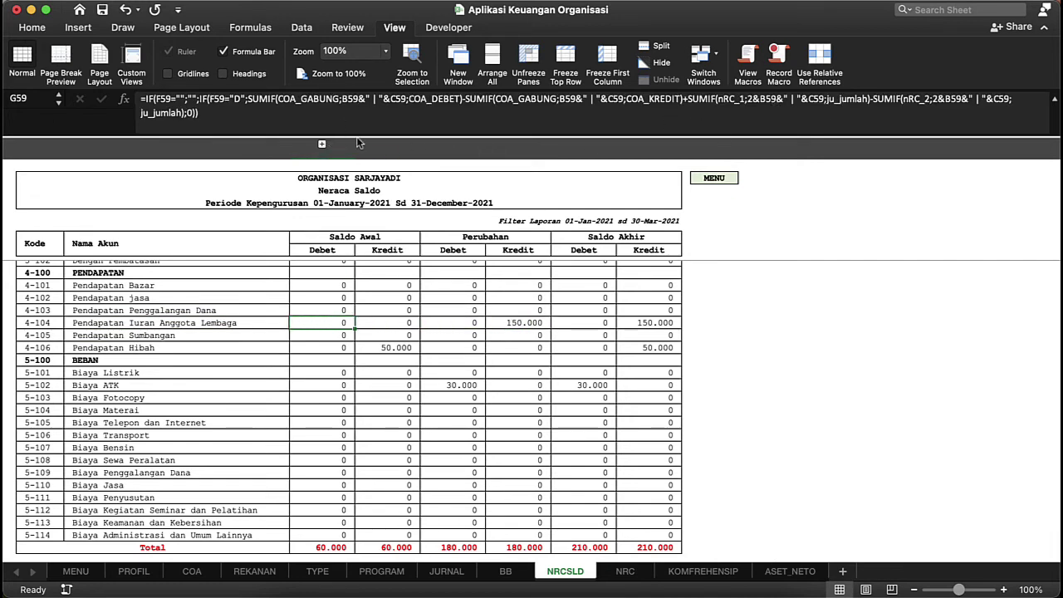
left_click(321, 143)
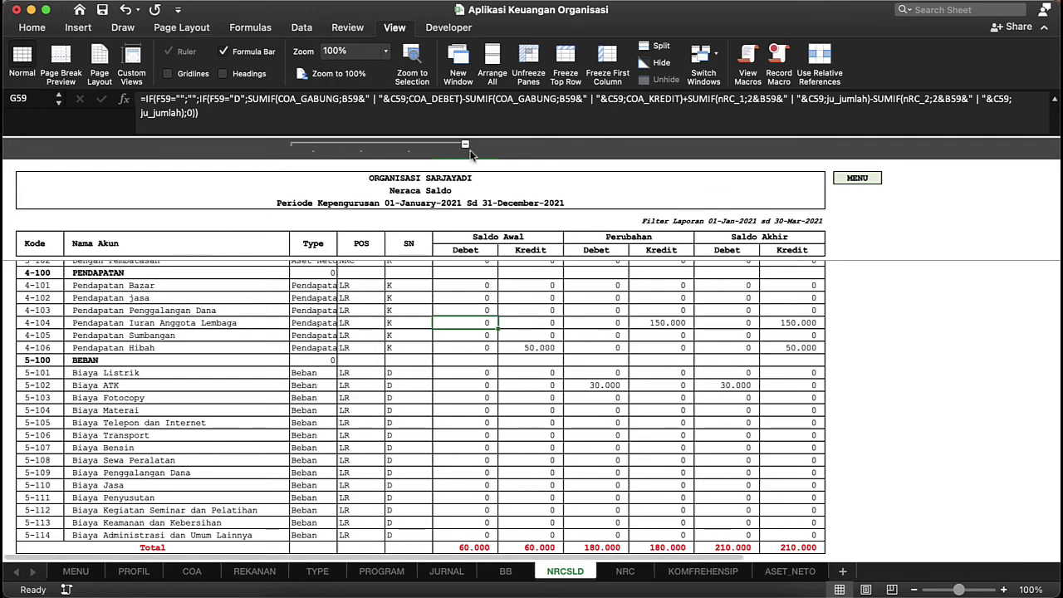
left_click(464, 145)
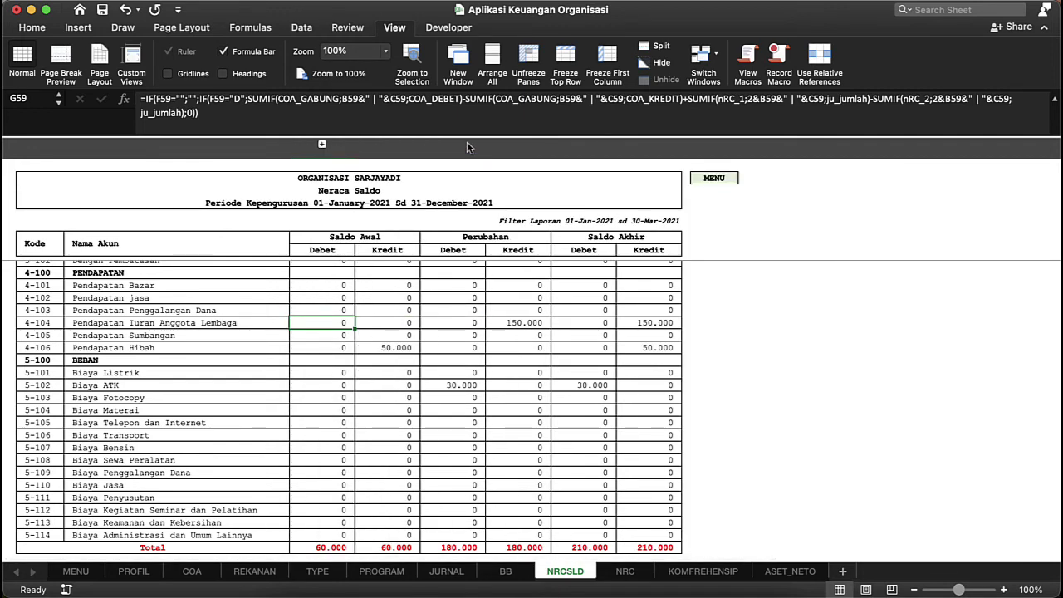
Open the Posisi Keuangan report from the menu sheet and look over its Kas and Bank sections.
left_click(707, 179)
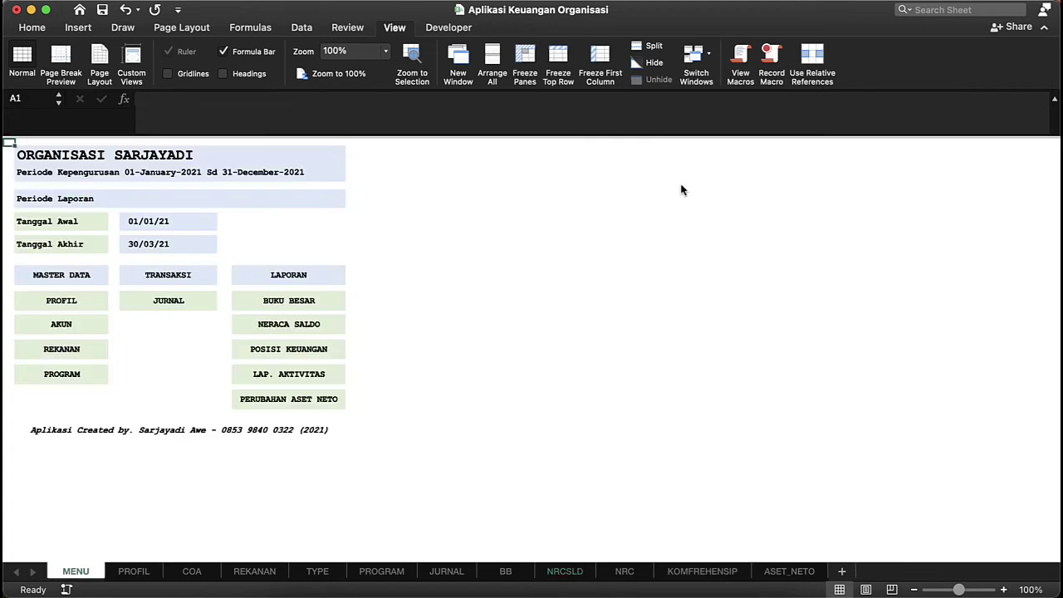
left_click(287, 357)
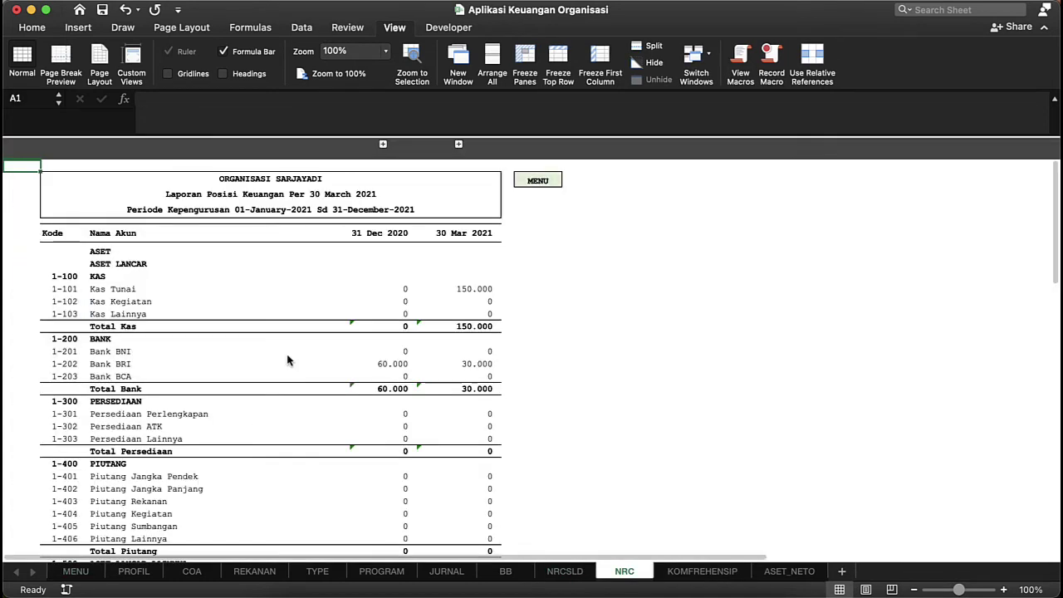
left_click(357, 249)
left_click(391, 260)
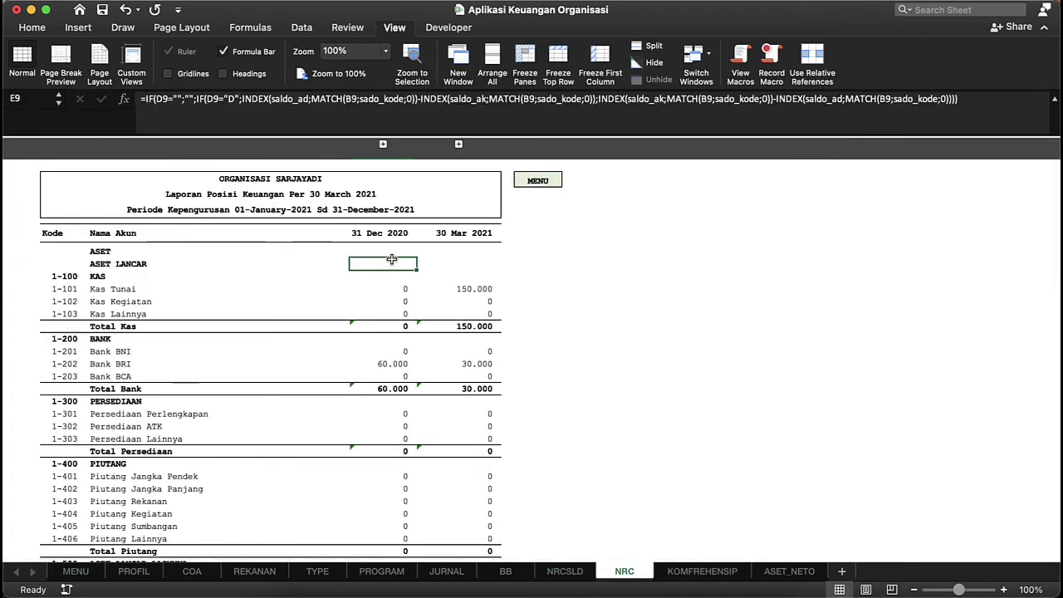
scroll(391, 260, "down", 2)
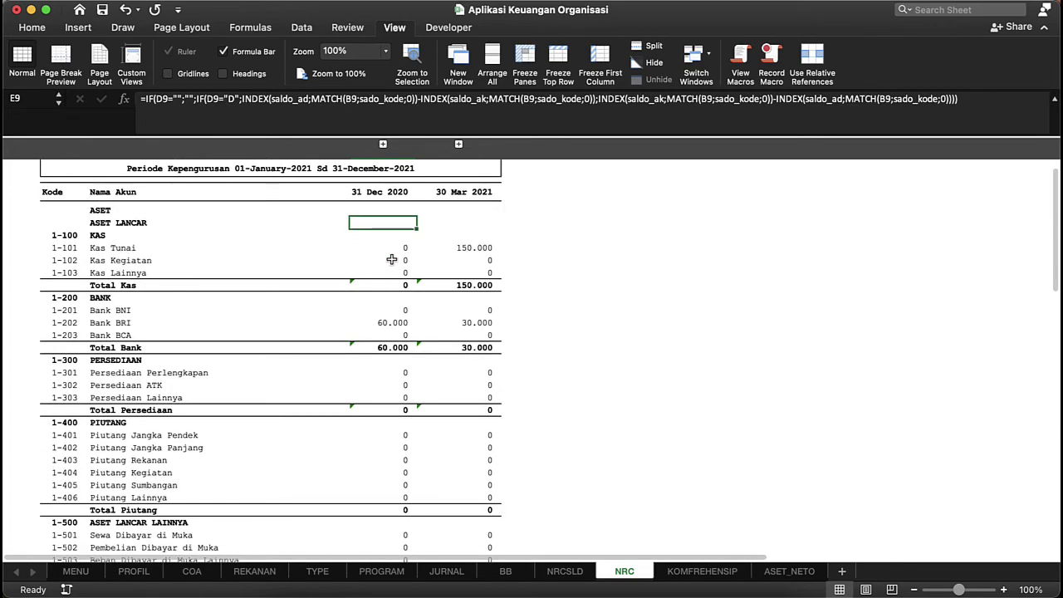
scroll(333, 193, "up", 2)
scroll(333, 194, "right", 1)
Examine the report title's formula, the 31 Dec 2020 column heading and the Kas account balances beneath it.
left_click(333, 194)
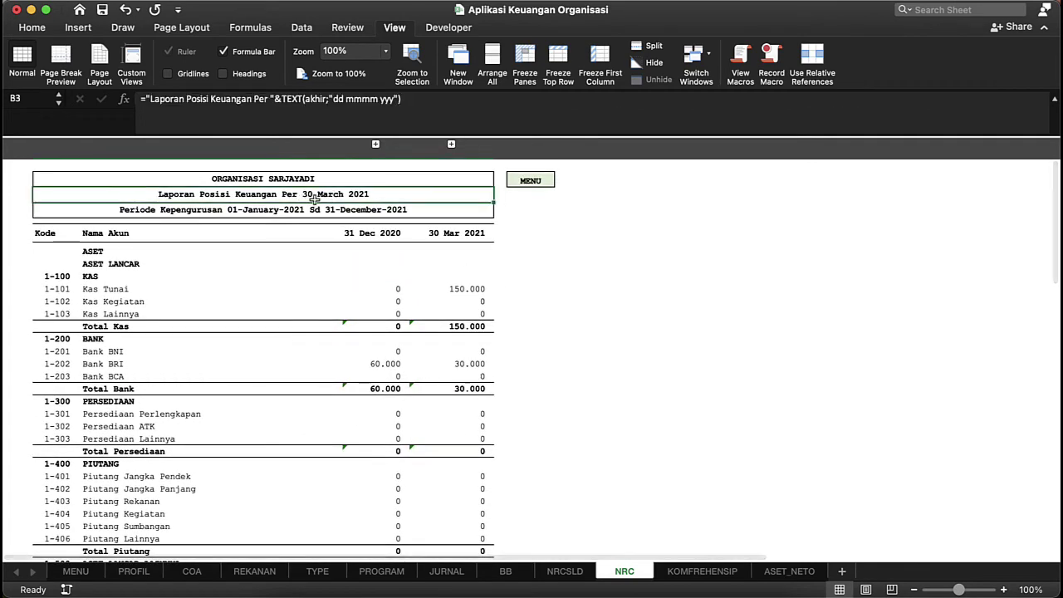
left_click(324, 277)
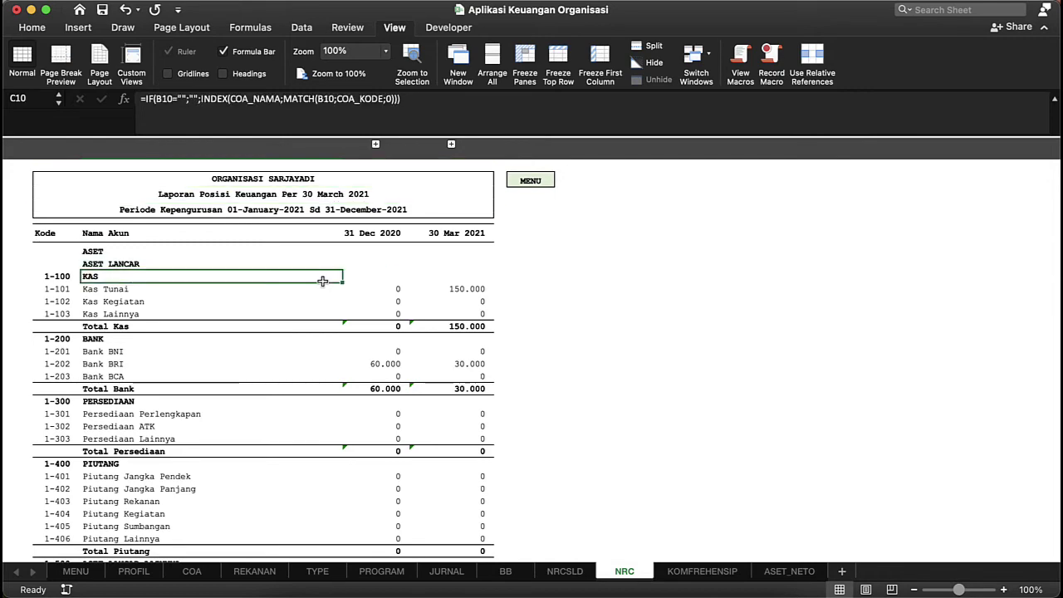
left_click(392, 233)
left_click(403, 298)
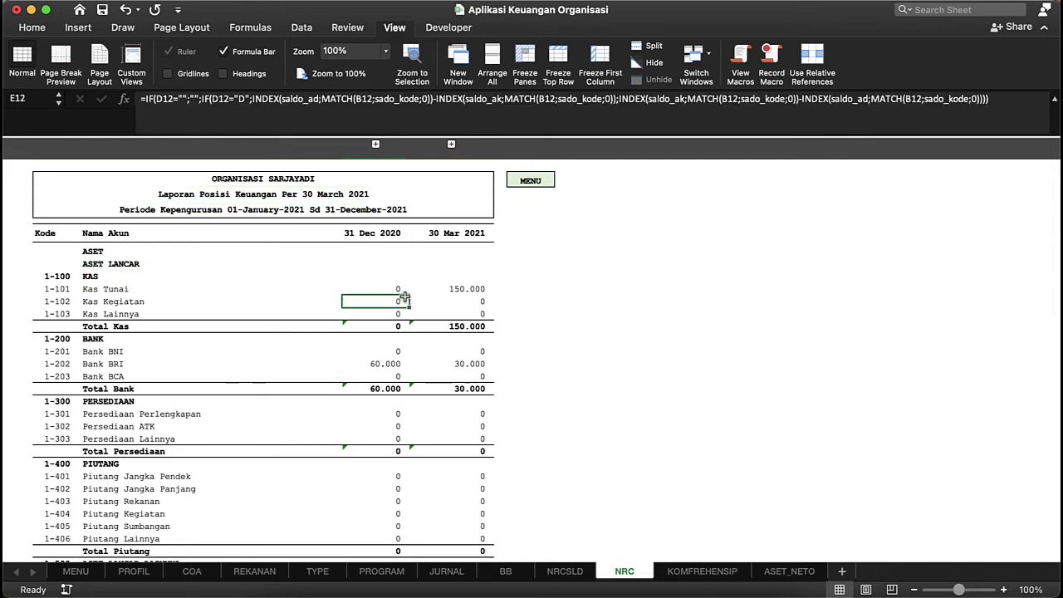
left_click(395, 281)
left_click(398, 298)
Compare TOTAL ASET with TOTAL ASET NETO + LIABILITAS in the 30 Mar 2021 column of the financial position report.
scroll(243, 339, "down", 10)
scroll(244, 339, "down", 7)
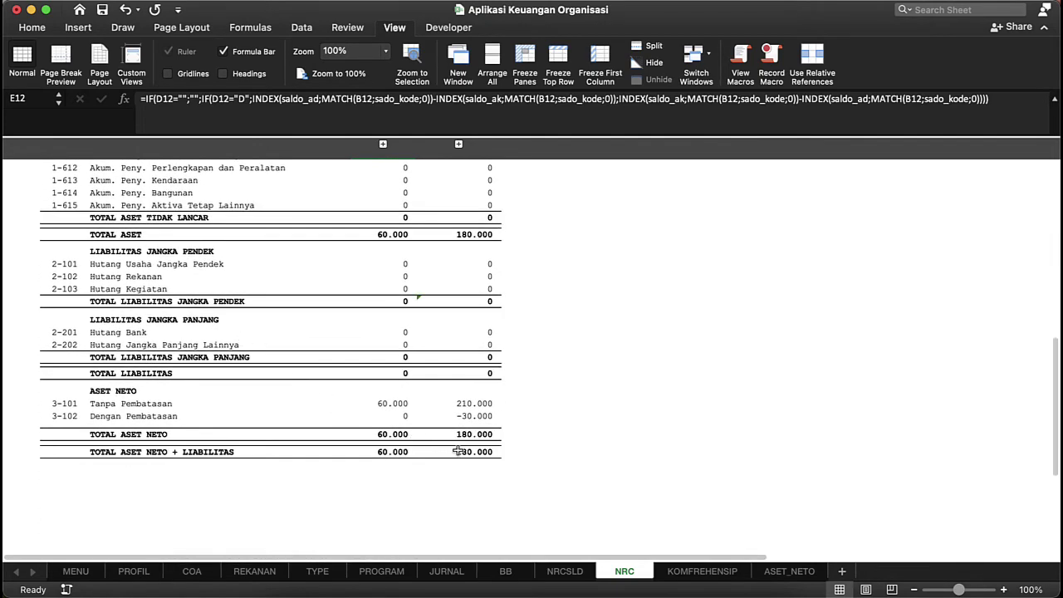
left_click(461, 452)
left_click(469, 236)
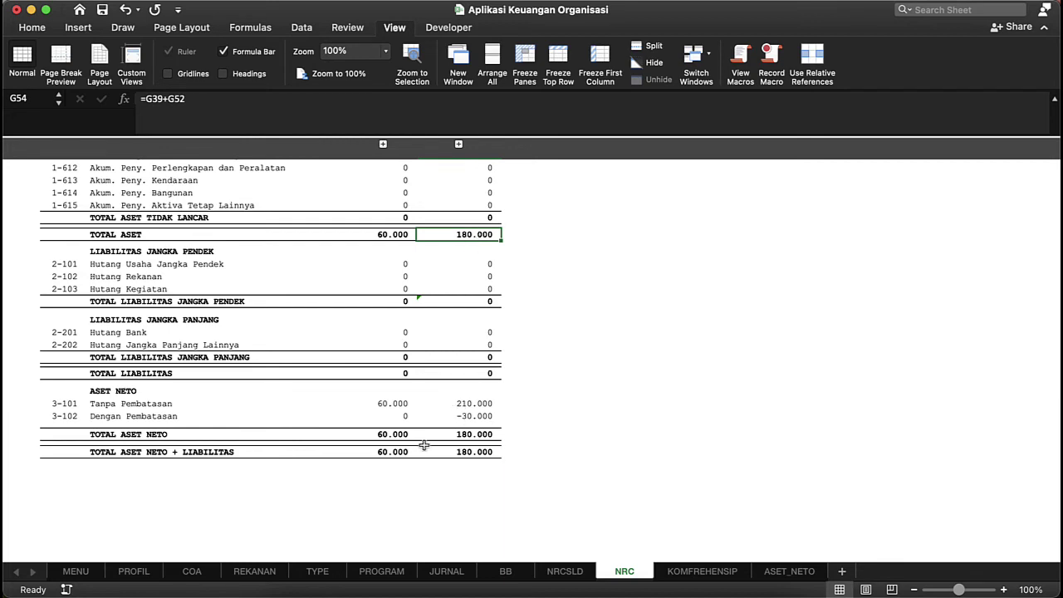
left_click(462, 449)
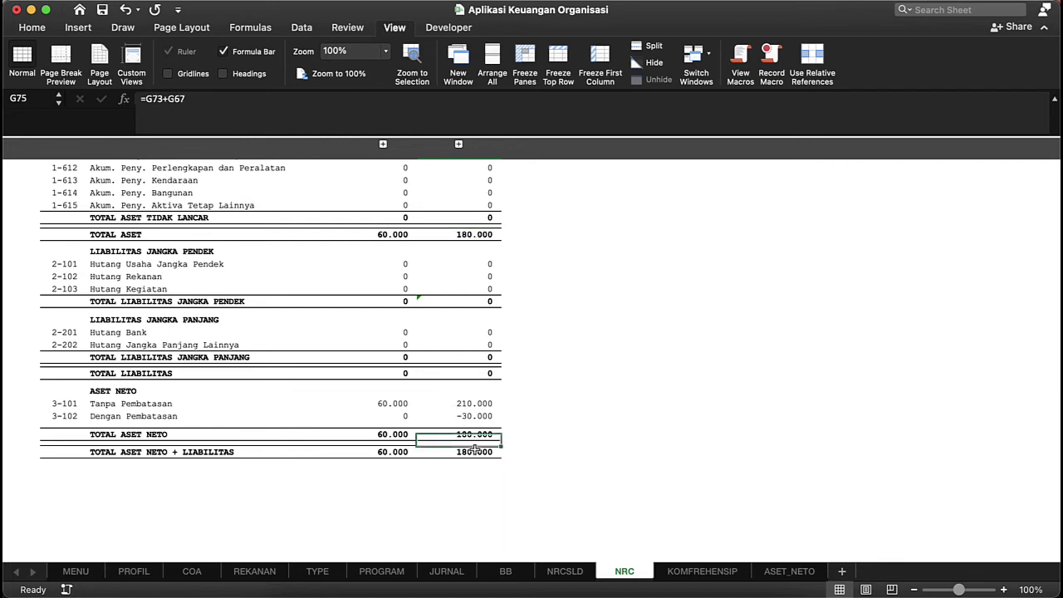
left_click(223, 455)
left_click(482, 461)
Inspect the Piutang Rekanan formula and briefly reveal the grouped columns before the 31 Dec 2020 and 30 Mar 2021 balances.
scroll(472, 373, "up", 10)
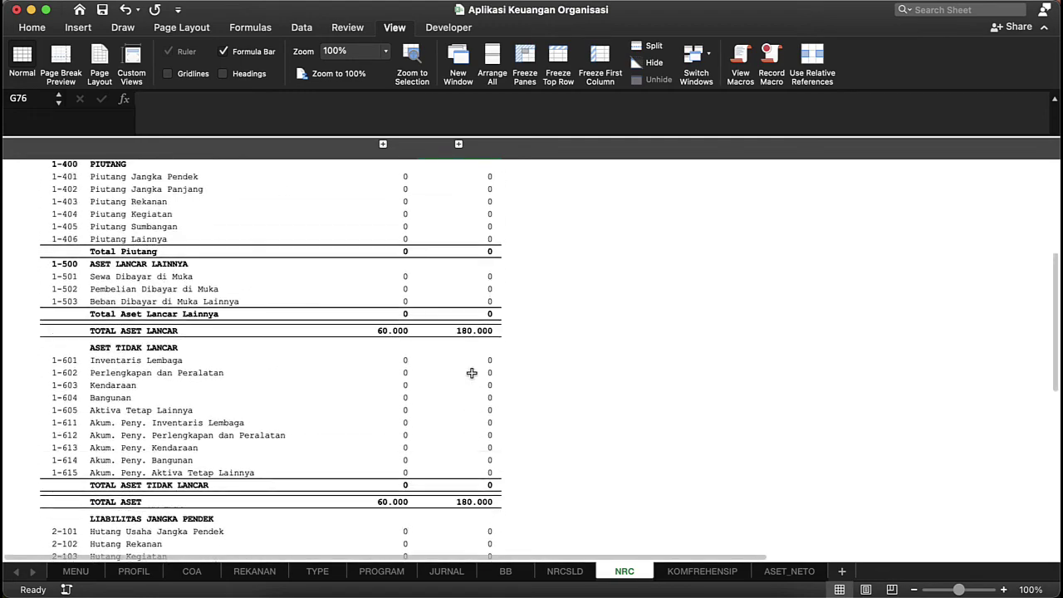
scroll(472, 369, "down", 10)
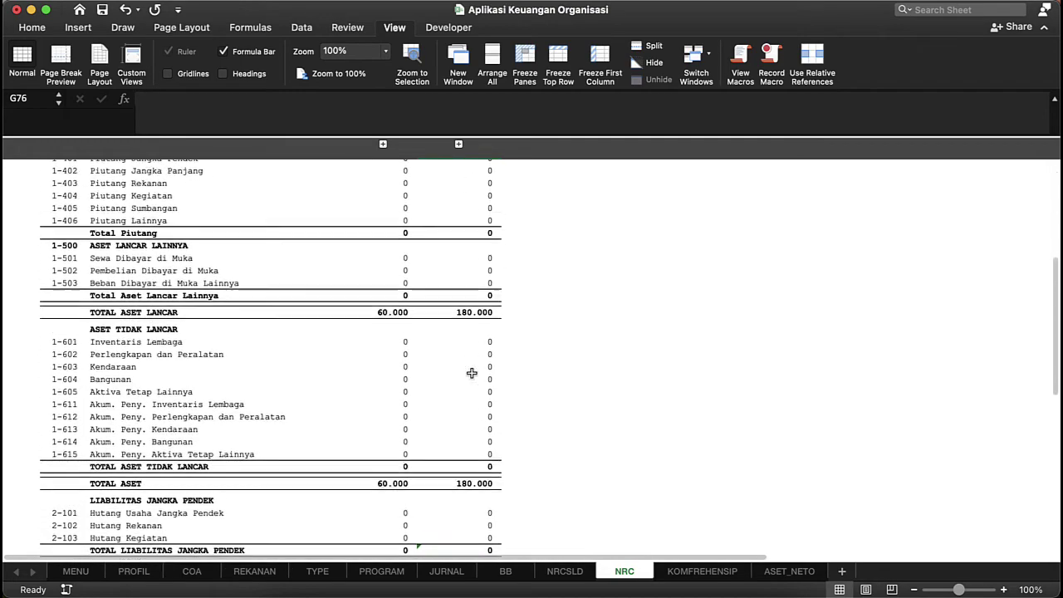
scroll(477, 340, "up", 4)
left_click(483, 305)
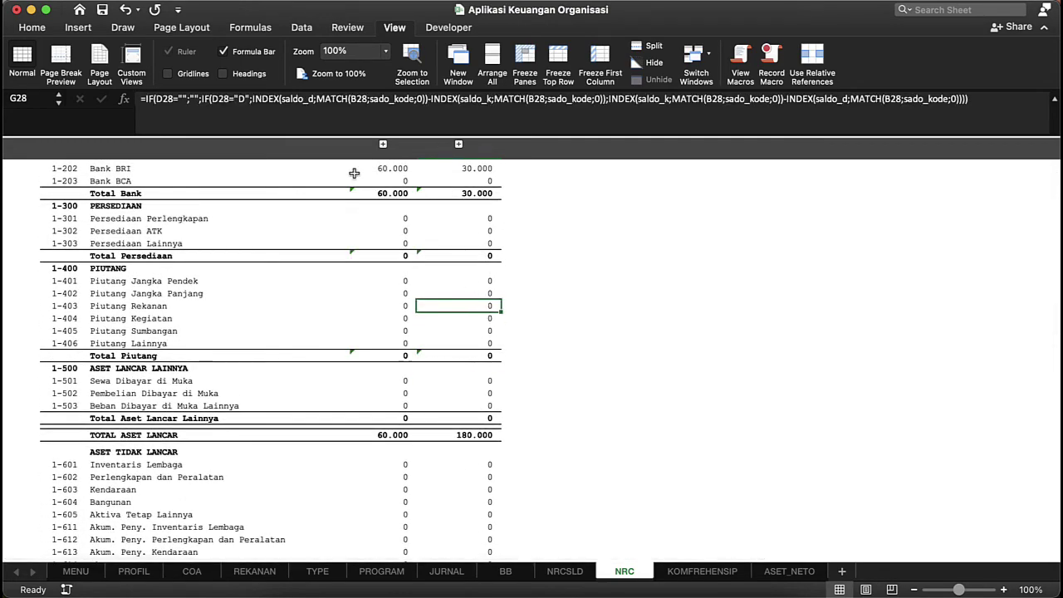
left_click(382, 144)
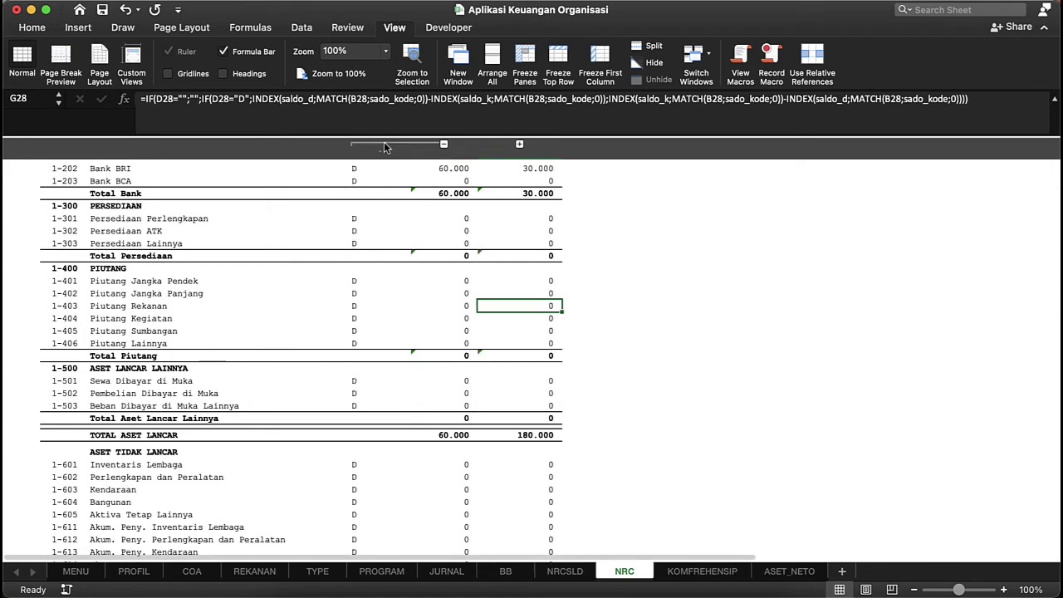
left_click(443, 145)
left_click(459, 144)
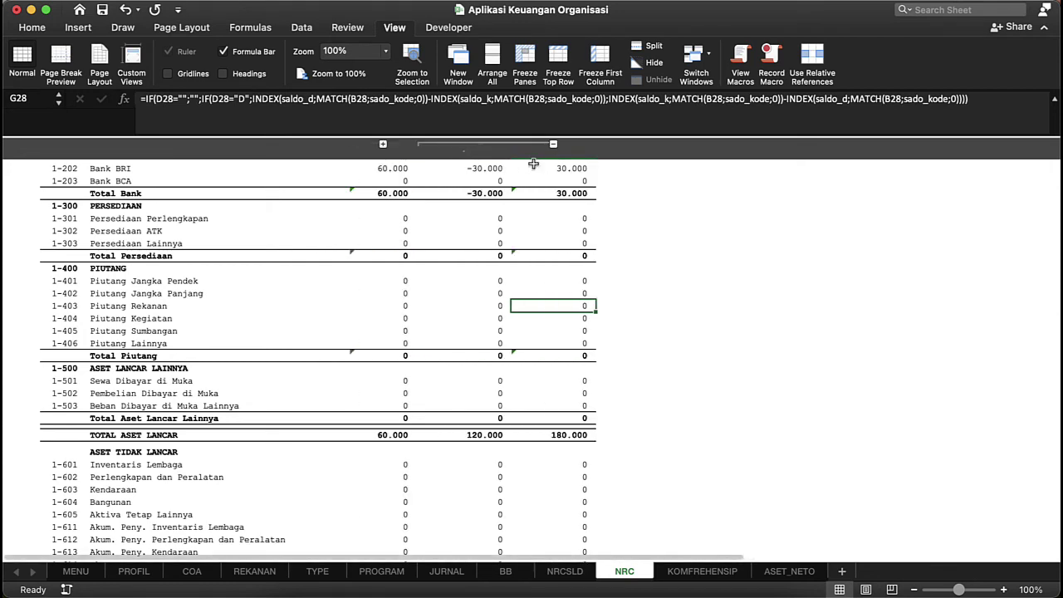
left_click(553, 145)
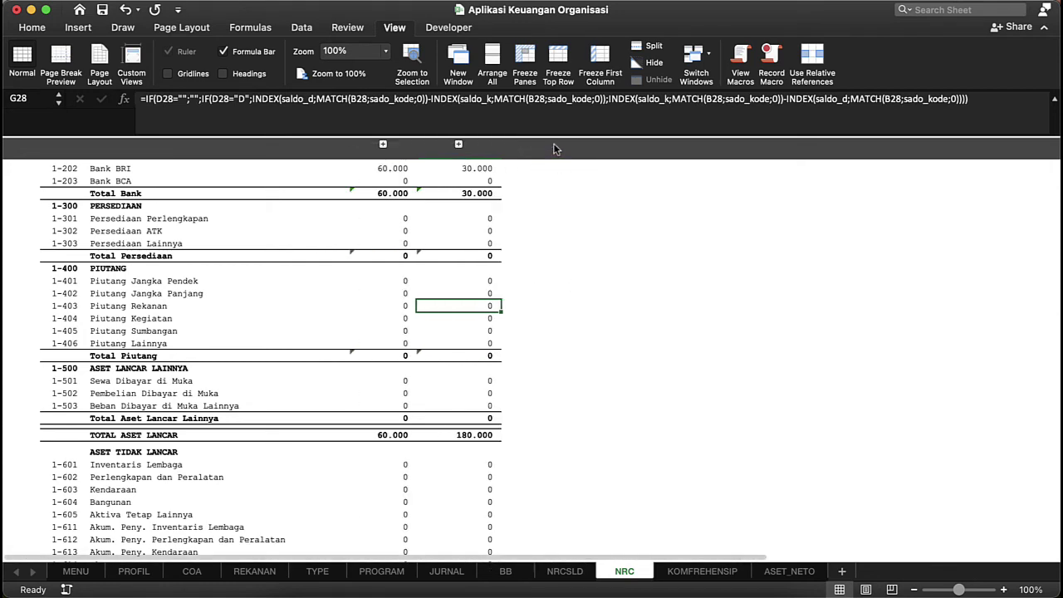
Open the Lap. Aktivitas report and examine the Tanpa Pembatasan column, including the 4-104 income formula.
left_click(427, 240)
scroll(457, 199, "up", 4)
scroll(455, 196, "down", 10)
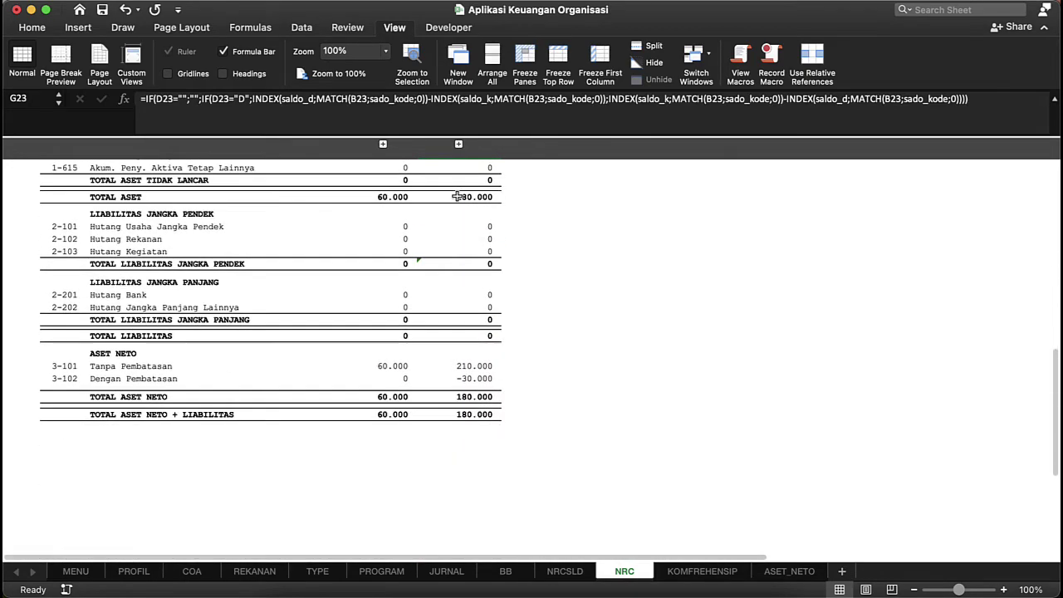
scroll(457, 196, "up", 10)
left_click(538, 186)
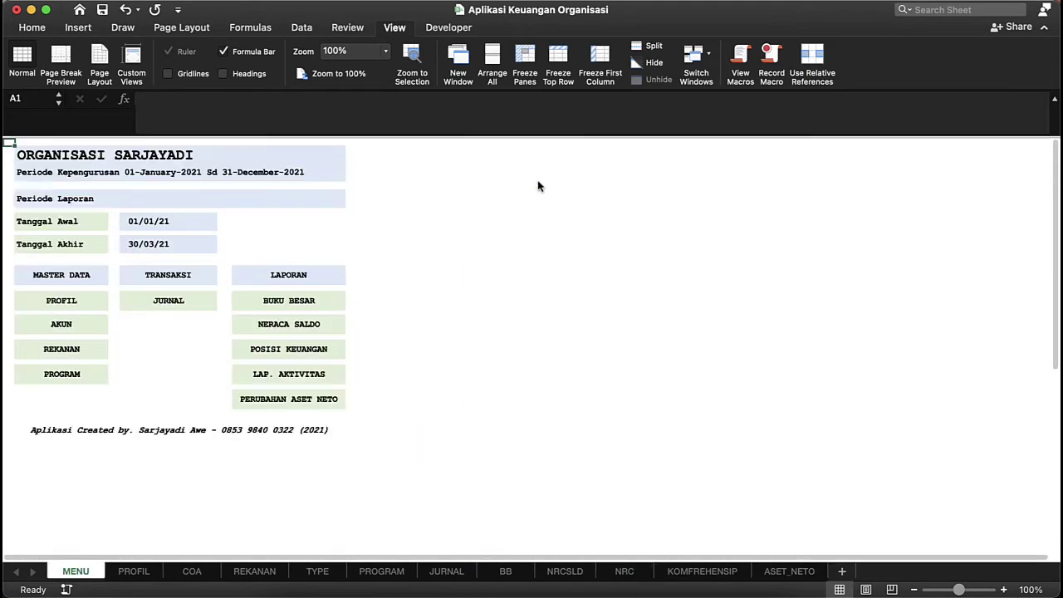
left_click(291, 375)
left_click(365, 348)
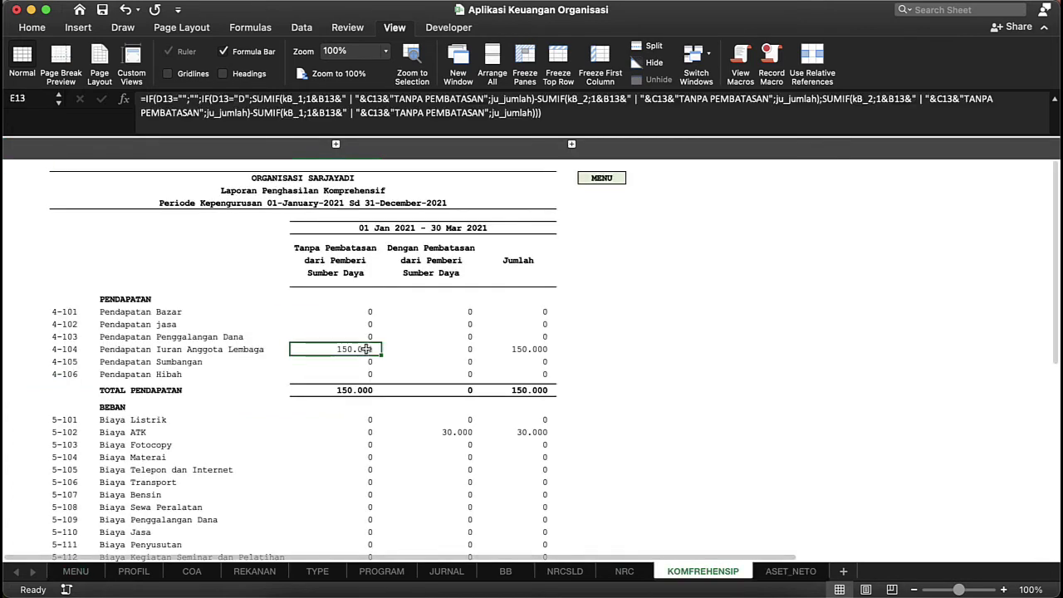
left_click(332, 247)
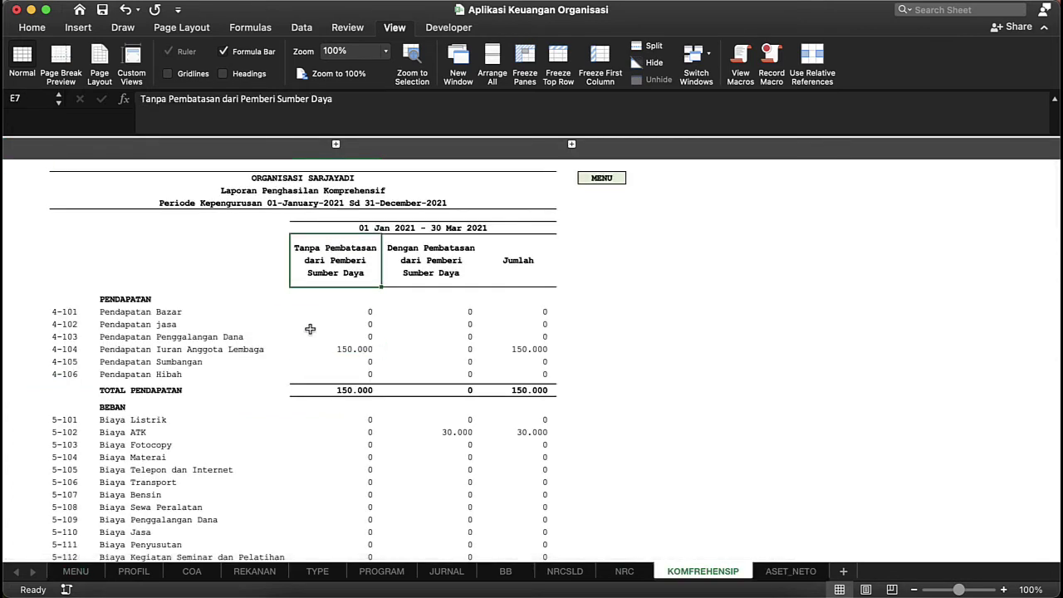
left_click(344, 332)
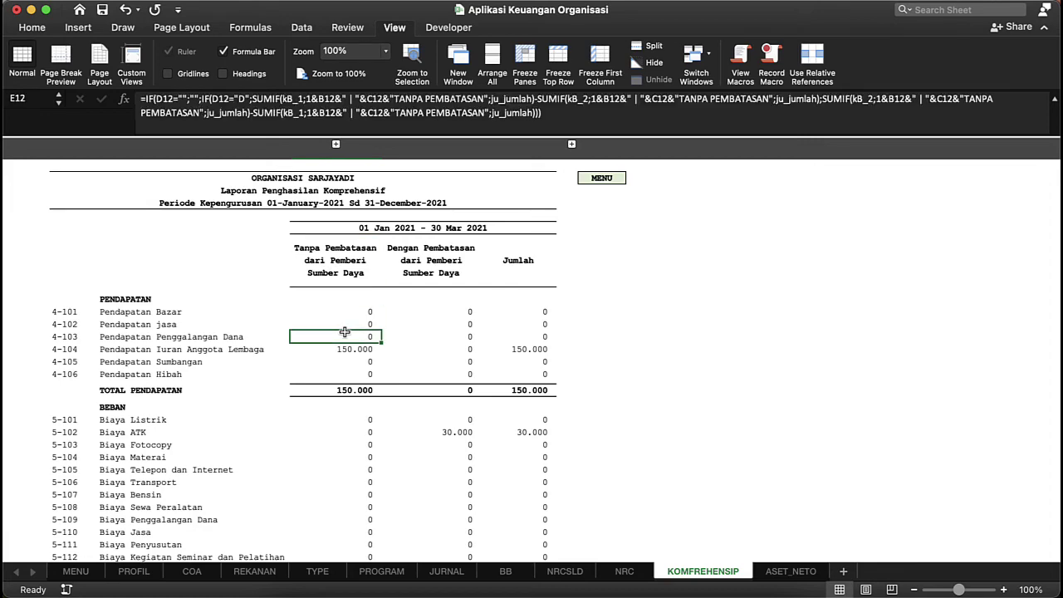
Review the Pendapatan and Beban sections and compare the Tanpa Pembatasan and Dengan Pembatasan column headings.
scroll(344, 332, "down", 5)
scroll(344, 332, "up", 4)
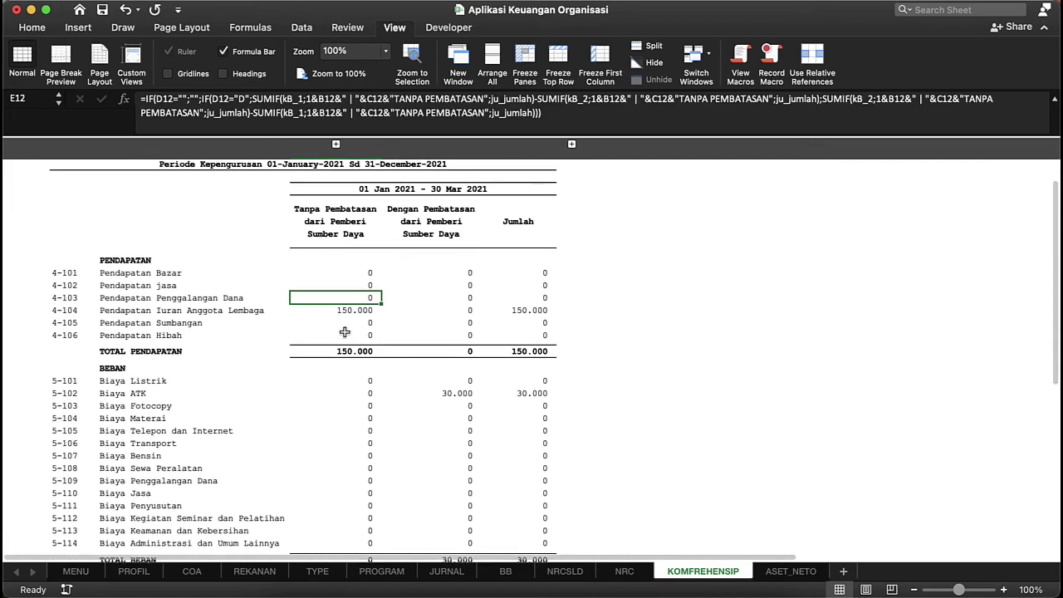
scroll(343, 332, "down", 2)
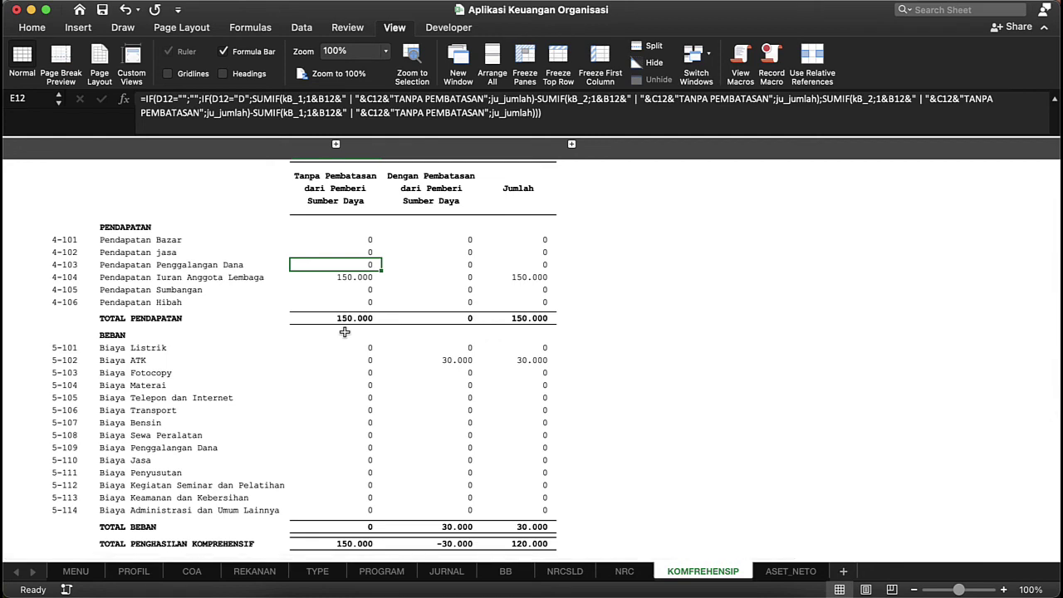
scroll(344, 332, "up", 1)
left_click(347, 196)
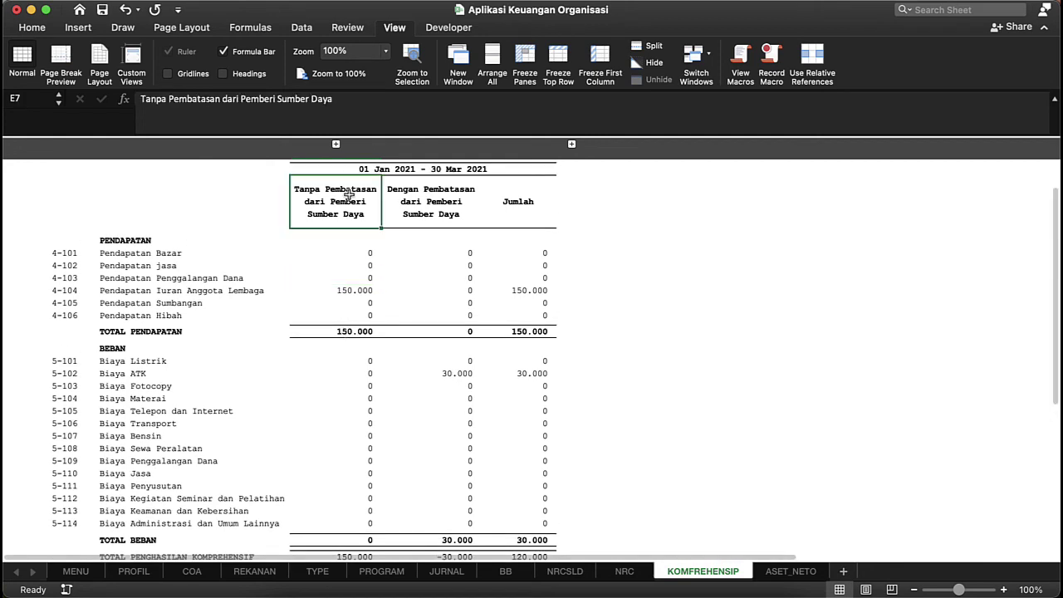
left_click(398, 208)
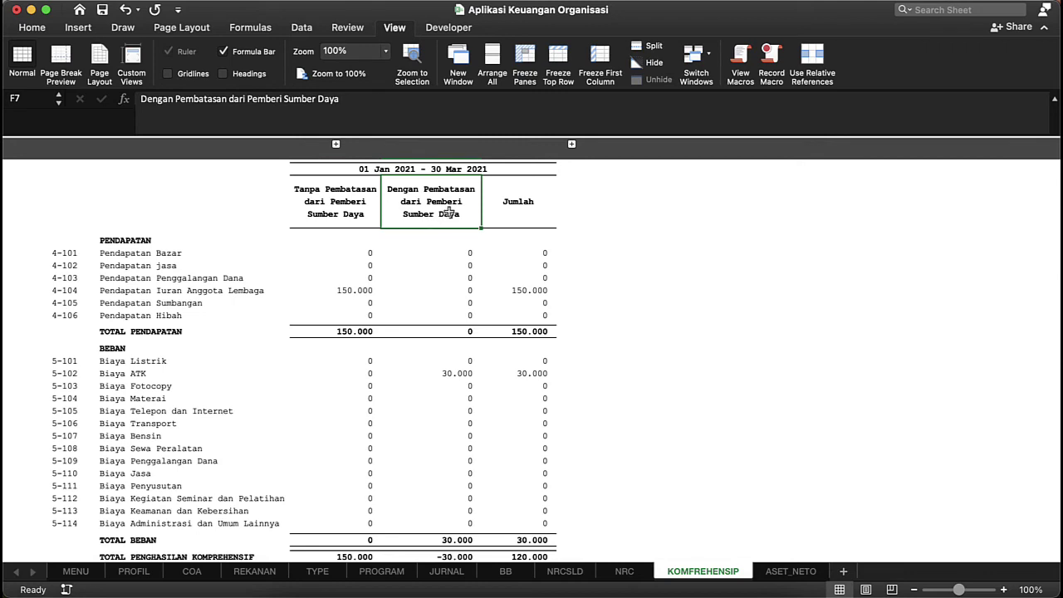
left_click(349, 214)
left_click(394, 217)
left_click(349, 212)
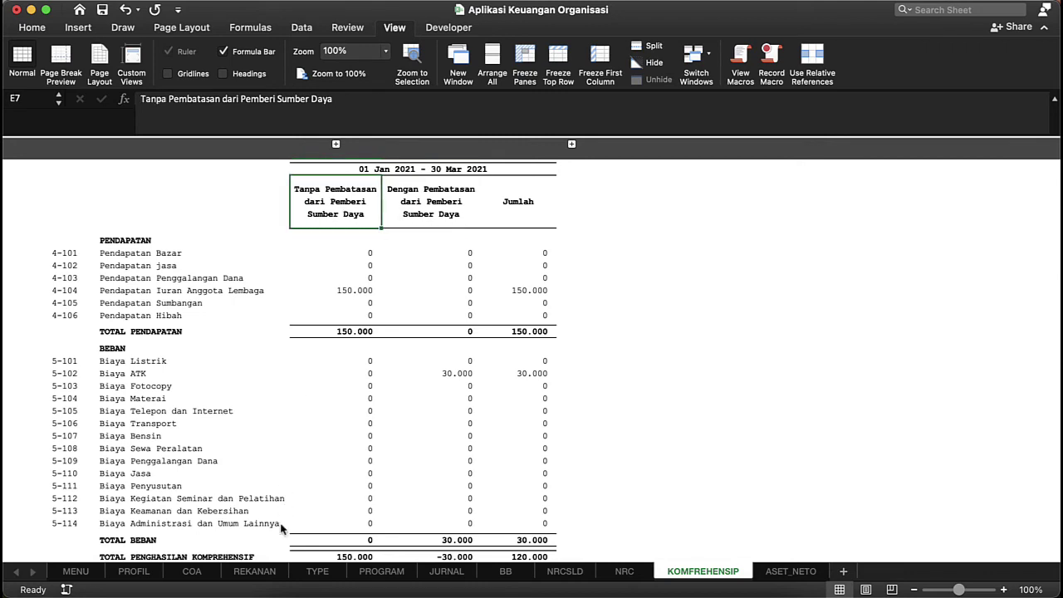
Switch to the JURNAL sheet and check the Jenis options for entry JU-002 without changing the selection.
left_click(446, 571)
left_click(382, 295)
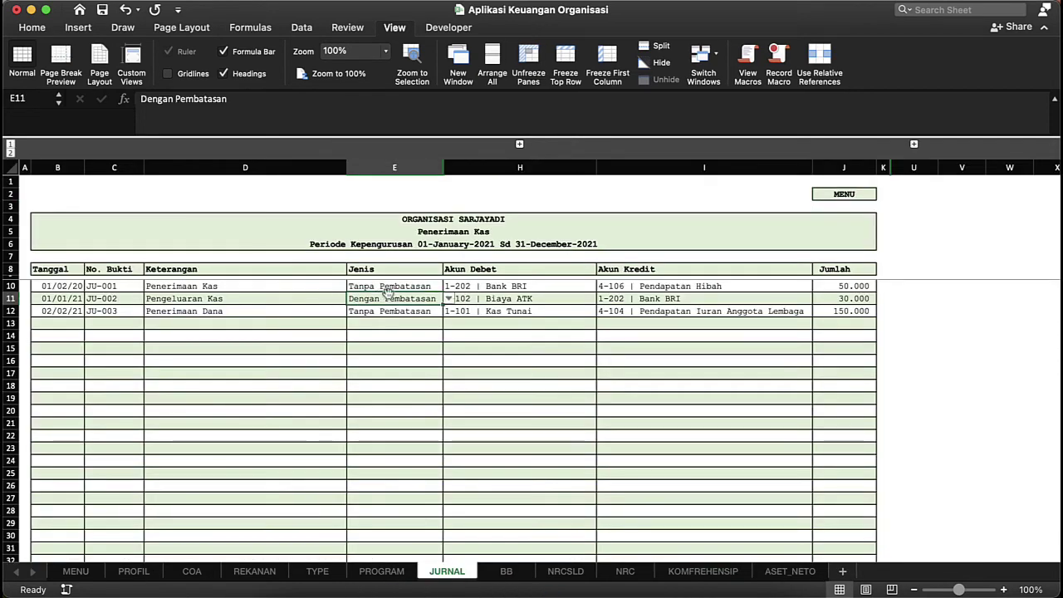
left_click(448, 299)
left_click(488, 333)
Reopen the Lap. Aktivitas report through the menu sheet and review it down to TOTAL PENGHASILAN KOMPREHENSIF.
left_click(841, 197)
left_click(296, 374)
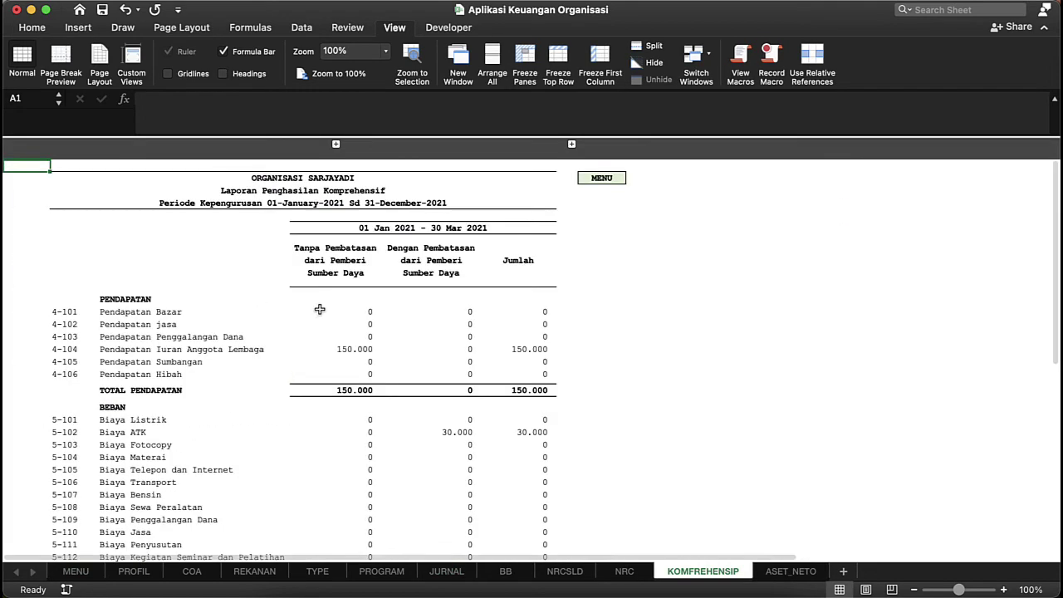
left_click(310, 277)
scroll(332, 281, "down", 7)
scroll(347, 280, "up", 8)
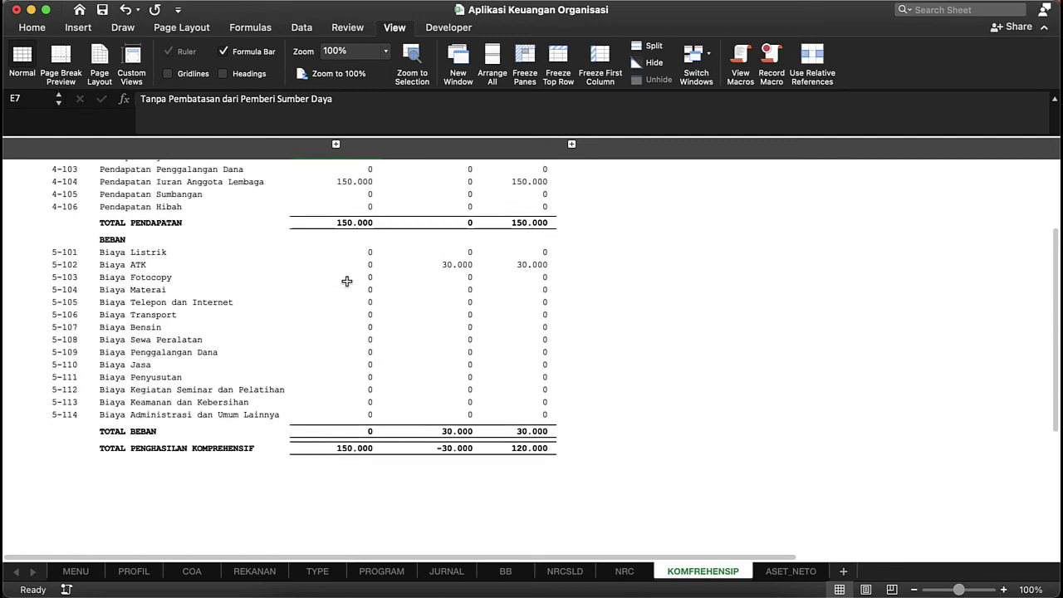
Compare the Tanpa Pembatasan and Dengan Pembatasan headings and check the Tanpa Pembatasan formulas for the Pendapatan accounts.
scroll(346, 281, "up", 3)
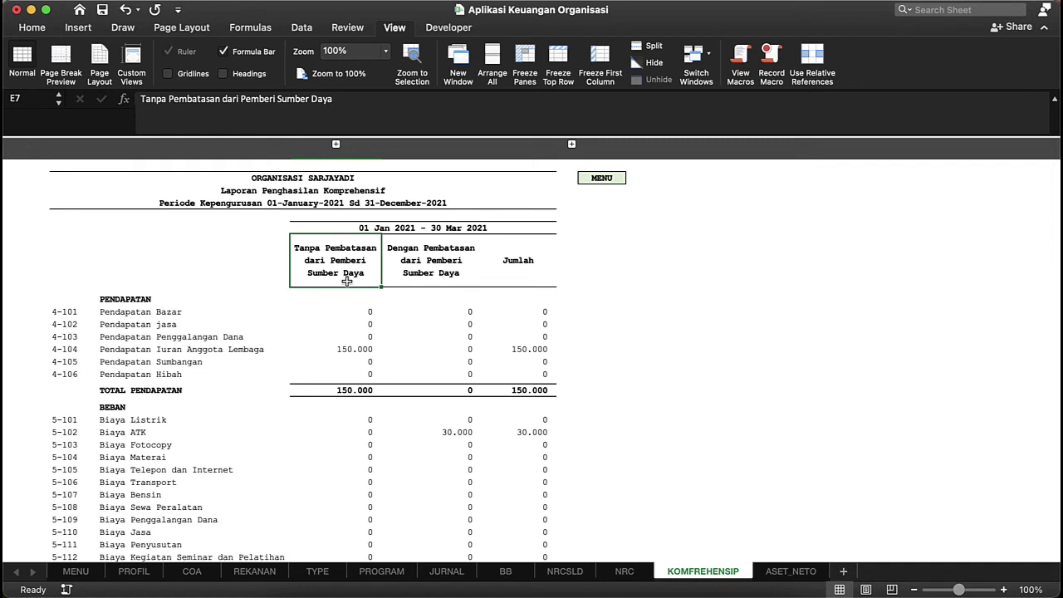
left_click(385, 274)
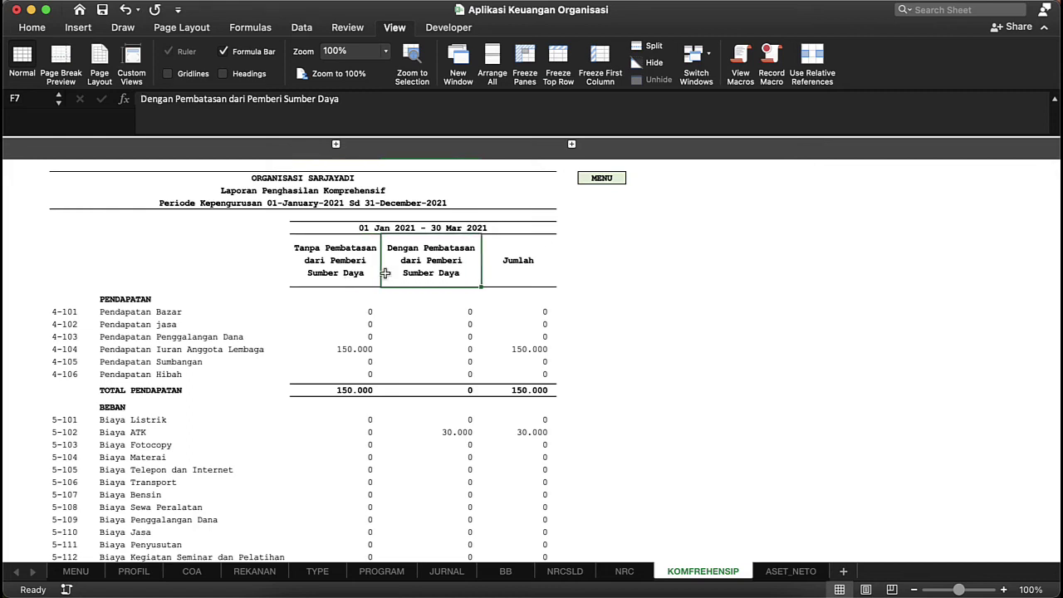
left_click(326, 256)
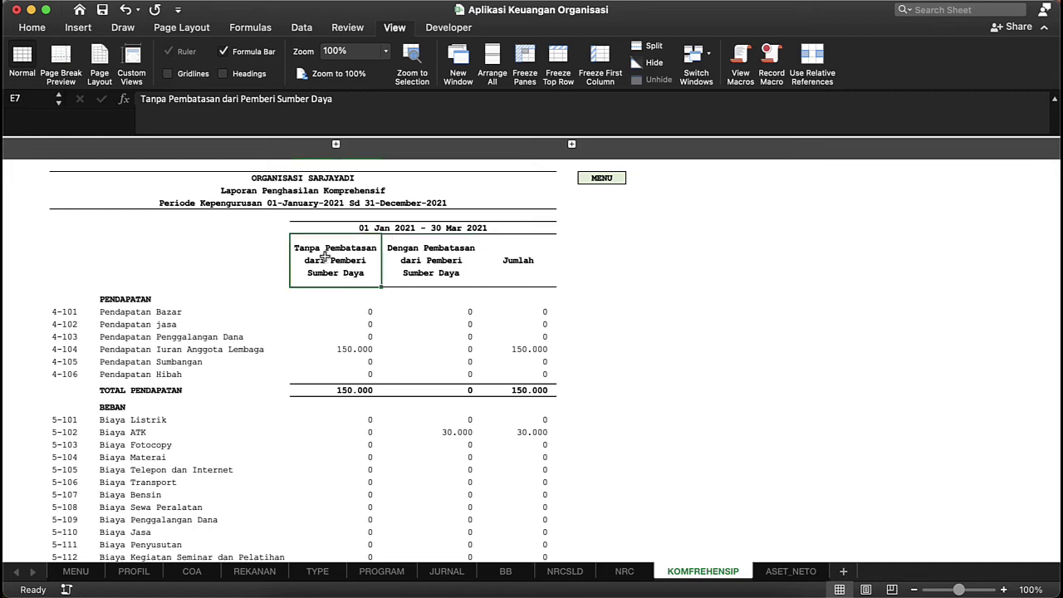
left_click(368, 316)
left_click(402, 333)
left_click(353, 314)
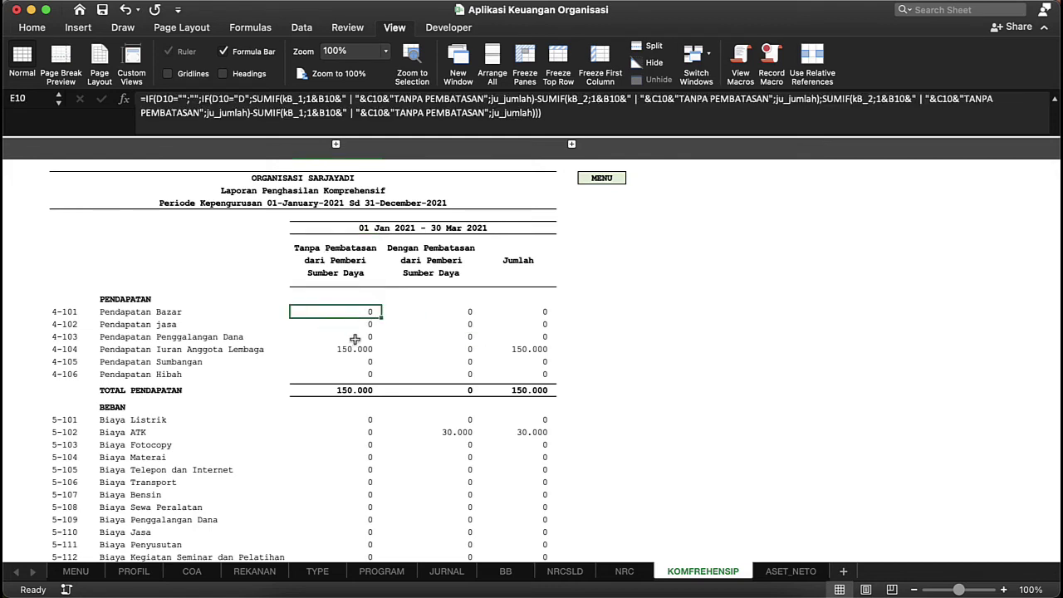
left_click(355, 347)
left_click(356, 389)
left_click(365, 352)
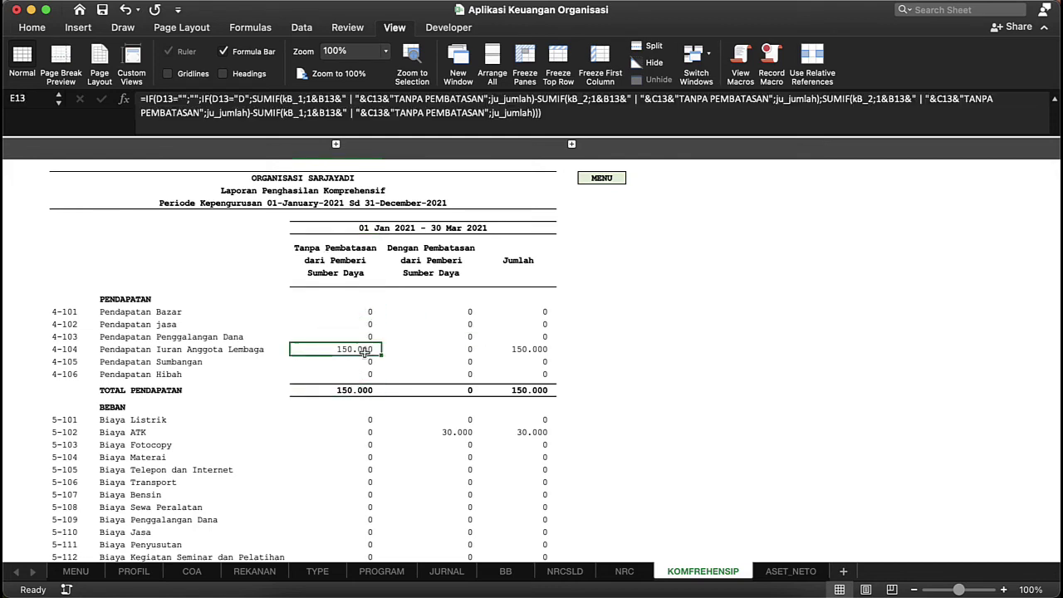
left_click(367, 374)
scroll(367, 373, "down", 5)
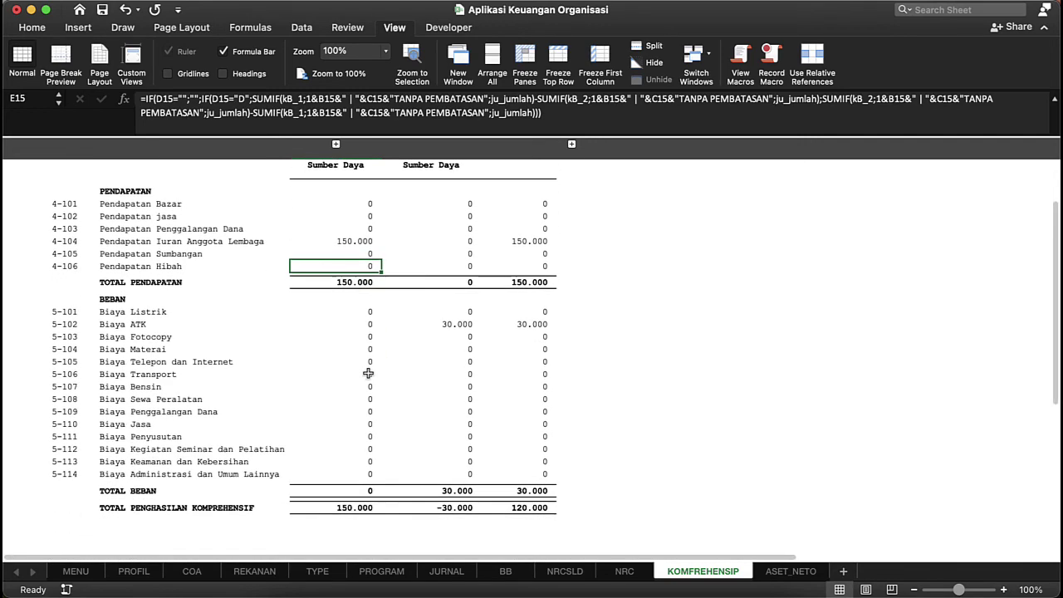
Inspect the TOTAL PENDAPATAN sum, the 4-104 membership income formula and the Jumlah column formula in the activity report.
left_click(355, 282)
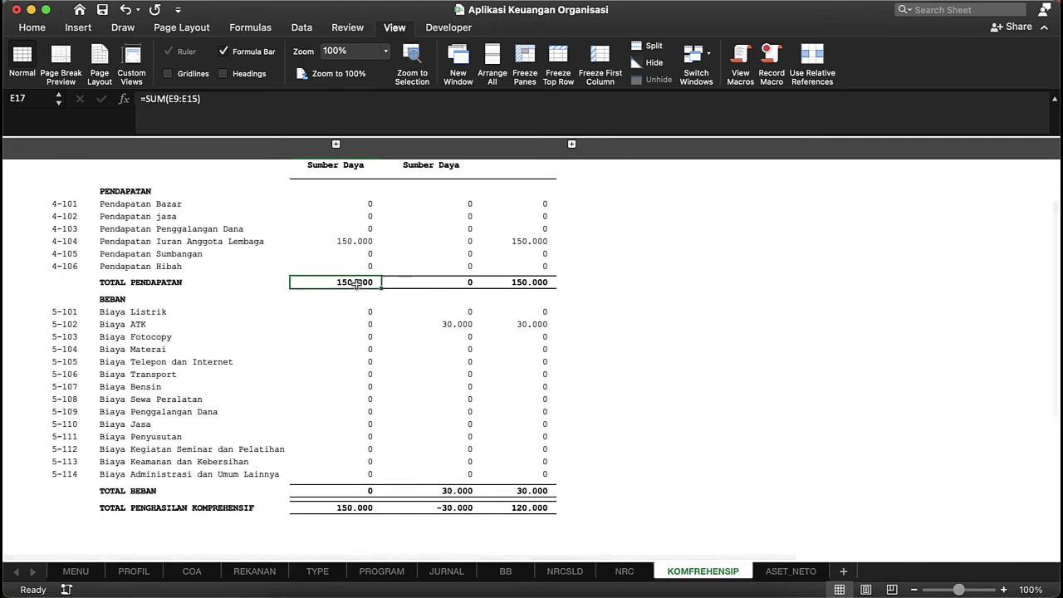
left_click(356, 241)
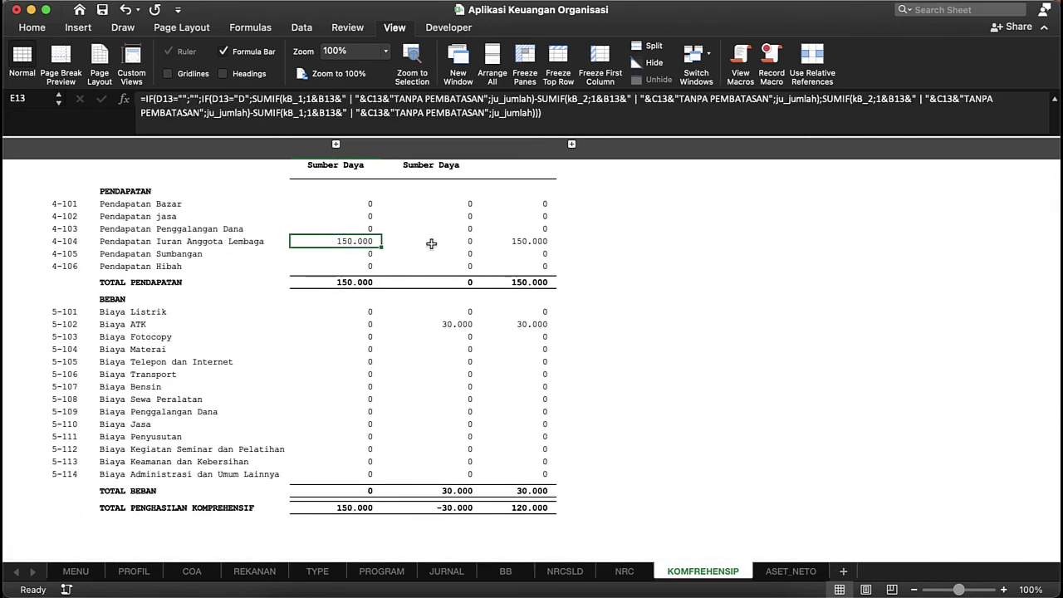
scroll(498, 248, "up", 5)
left_click(519, 348)
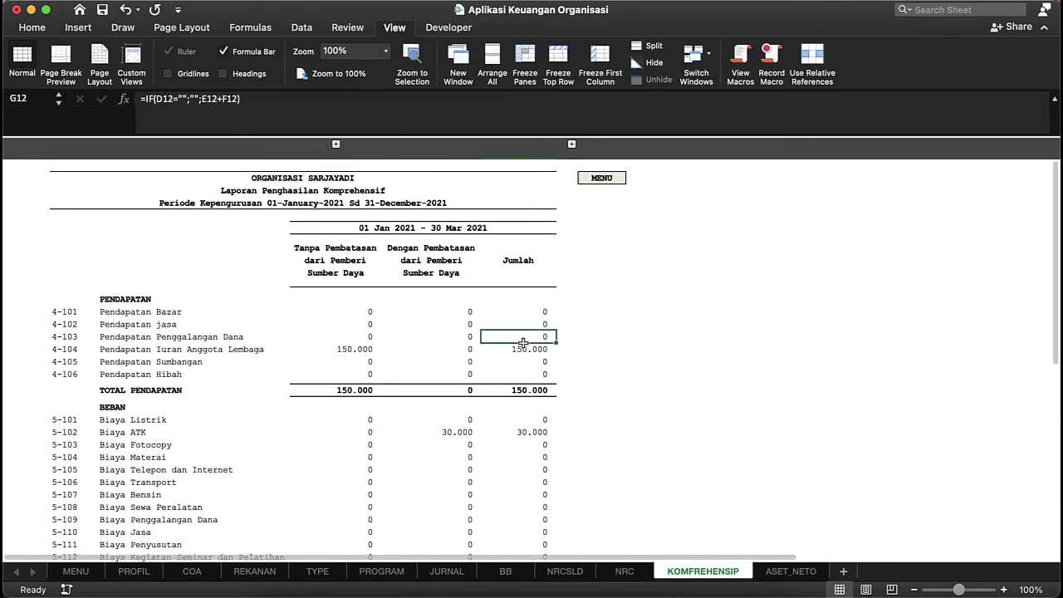
left_click(339, 349)
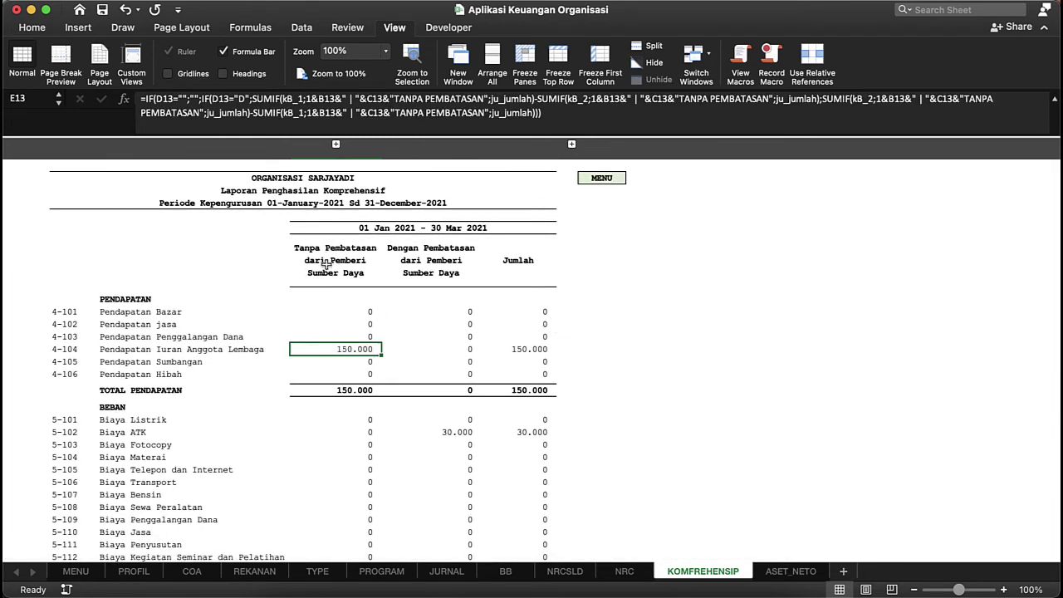
Open the Perubahan Aset Neto report through the menu sheet and review its opening balance, surplus and Saldo Akhir rows.
left_click(602, 179)
left_click(308, 406)
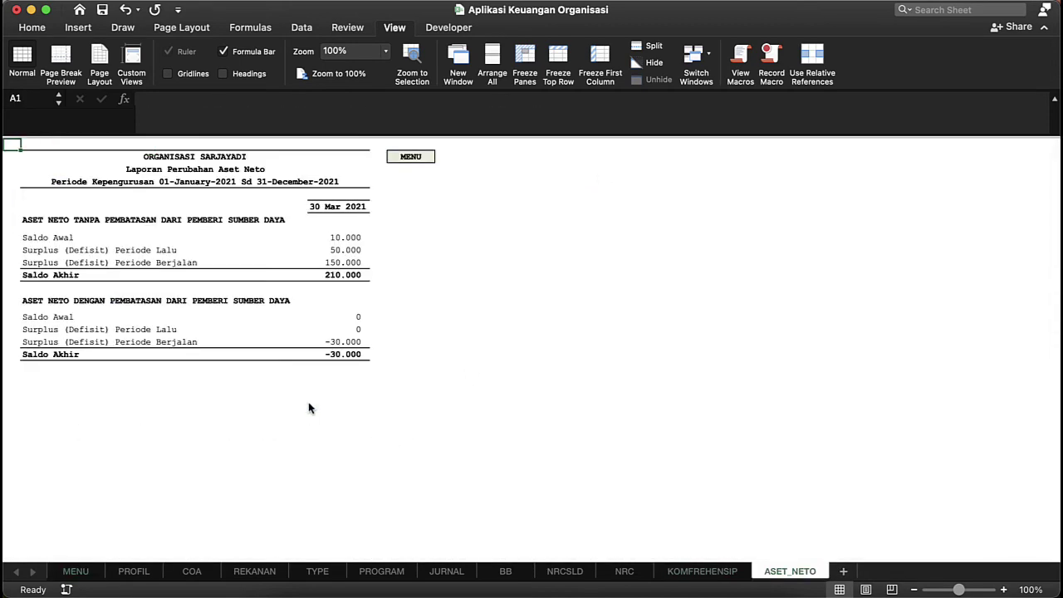
left_click(354, 367)
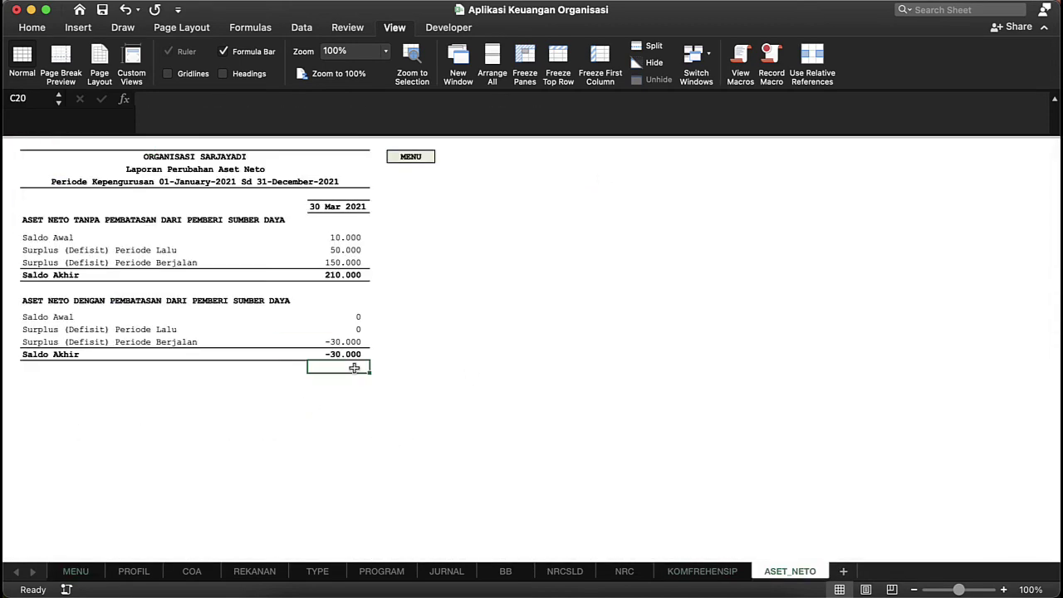
left_click(347, 317)
left_click(284, 287)
left_click(314, 275)
left_click(166, 250)
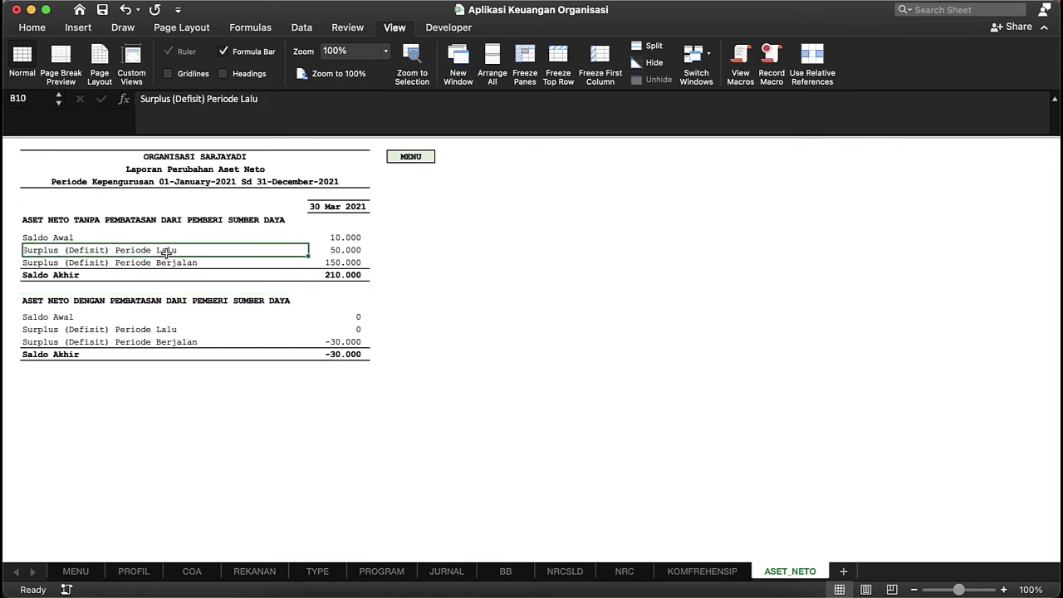
left_click(122, 228)
left_click(86, 276)
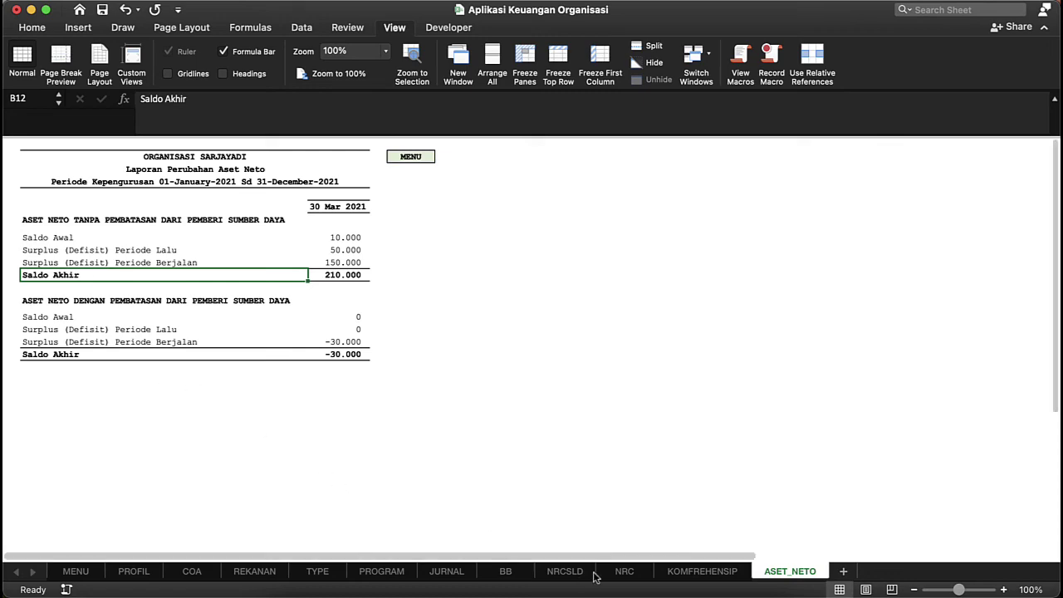
Switch to the NRC sheet and check the Tanpa Pembatasan and Dengan Pembatasan rows under ASET NETO, including the 3-101 formula.
left_click(639, 575)
scroll(400, 486, "down", 10)
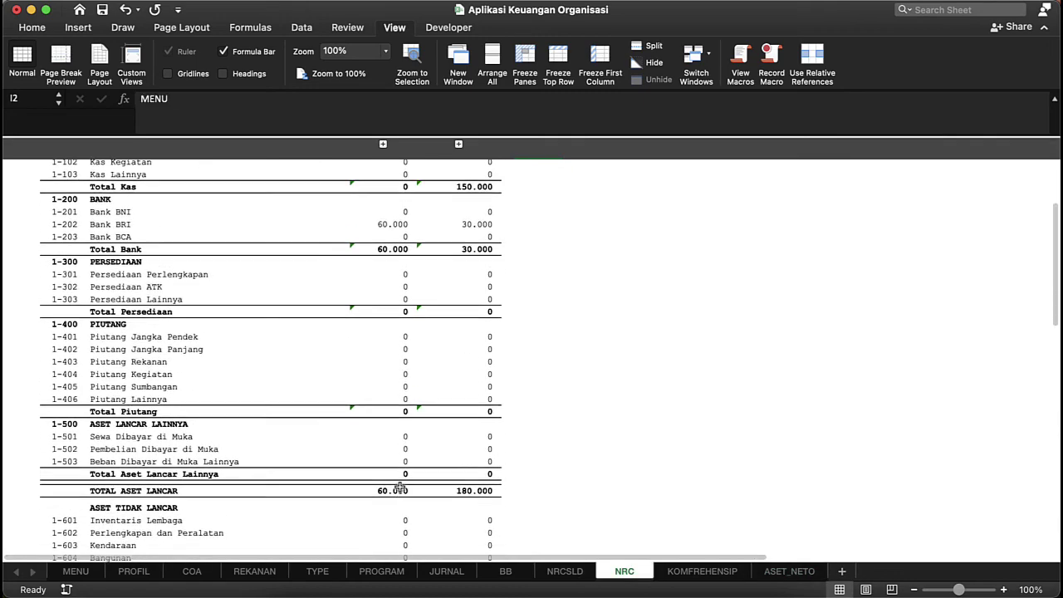
scroll(401, 487, "down", 5)
scroll(371, 387, "down", 8)
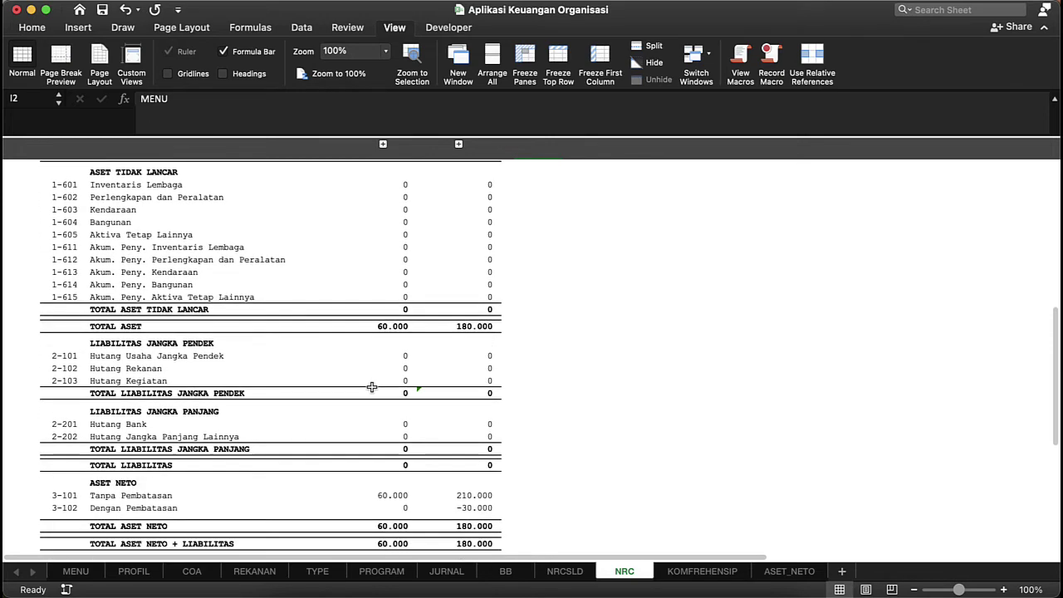
left_click(160, 408)
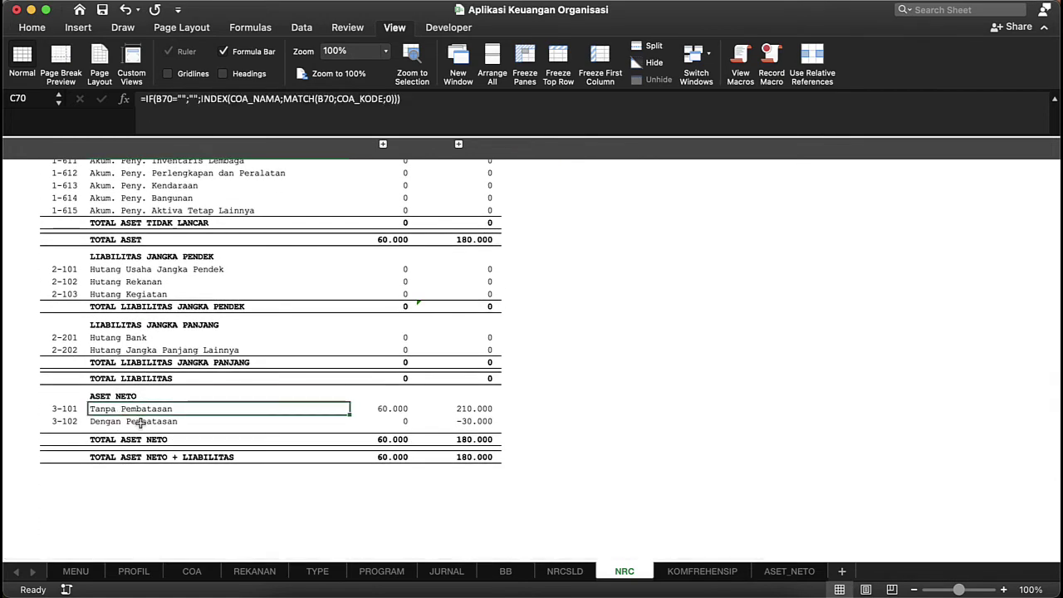
left_click(157, 421)
left_click(395, 407)
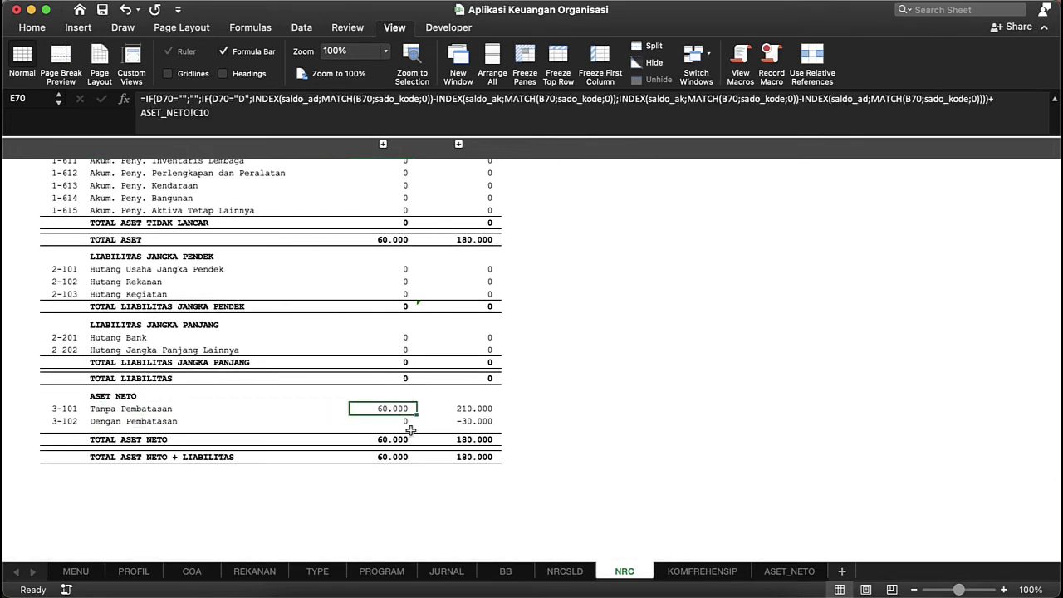
Review the Saldo Akhir rows on the ASET_NETO sheet against the financial position report, and return to the main menu sheet.
left_click(786, 571)
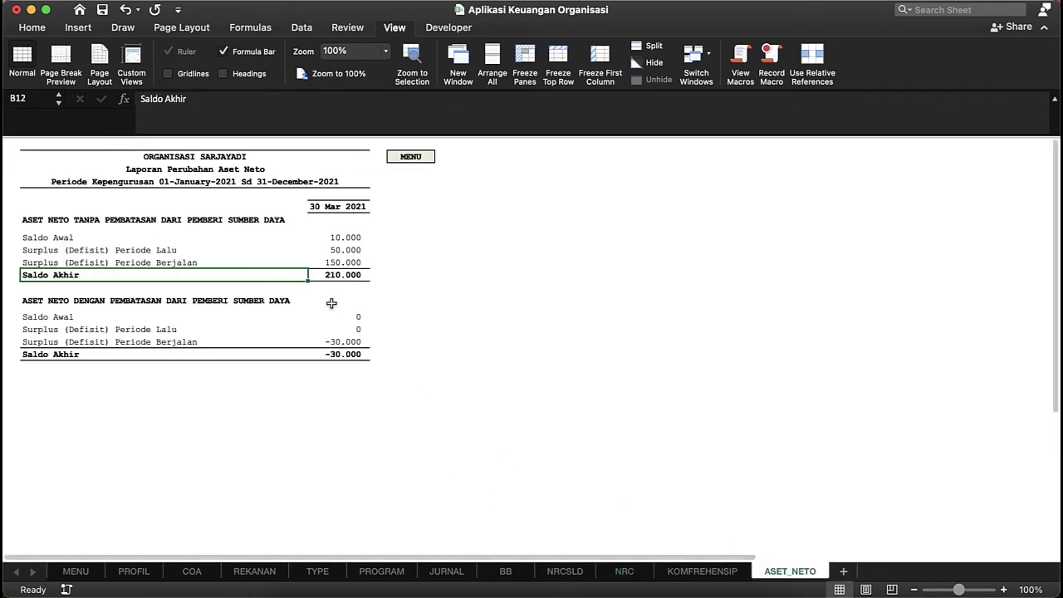
left_click(411, 158)
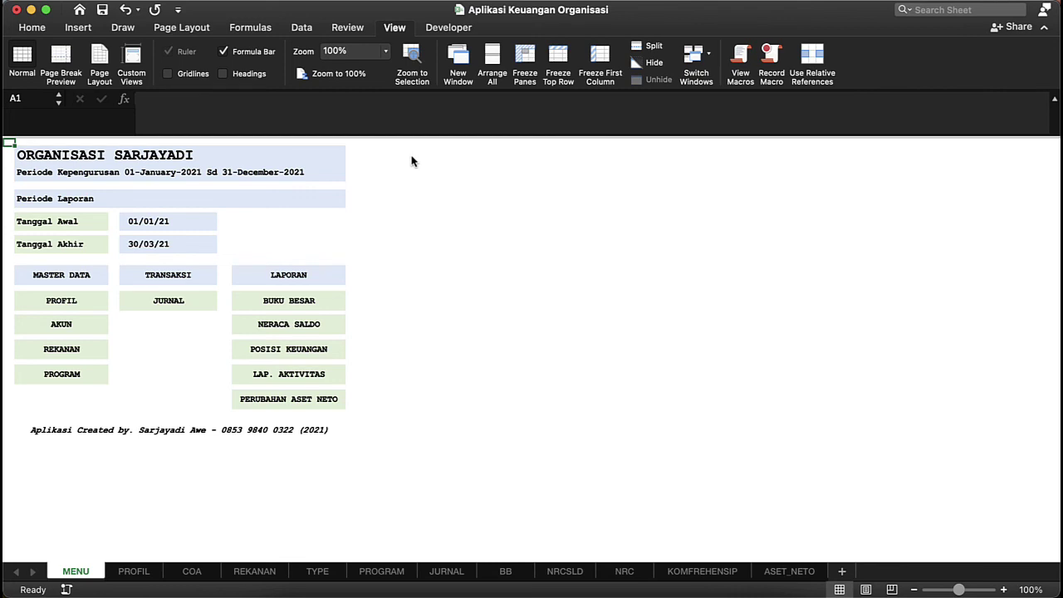
left_click(282, 224)
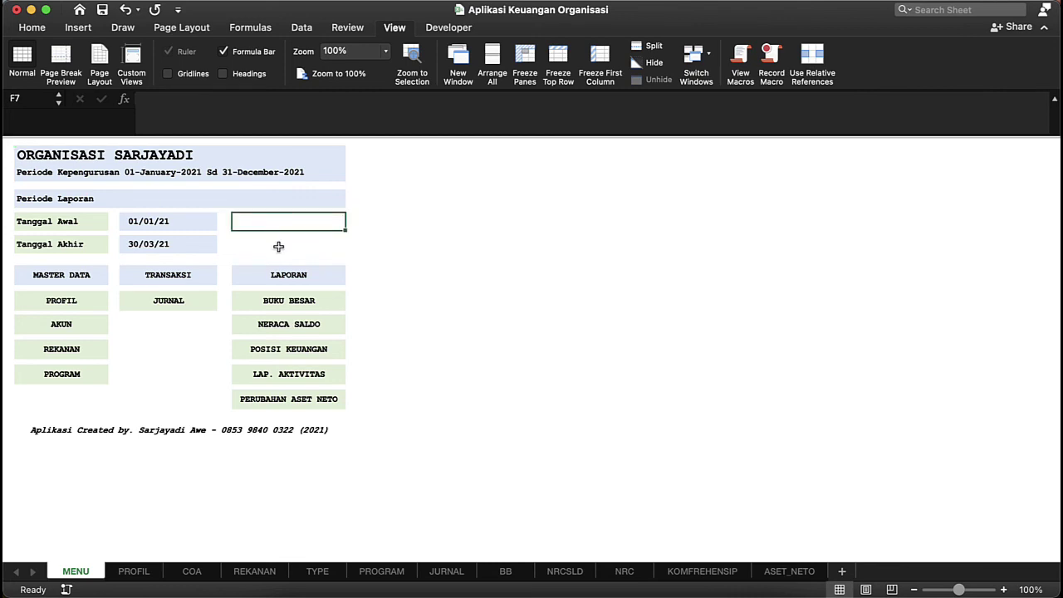
left_click(273, 247)
left_click(268, 257)
left_click(282, 241)
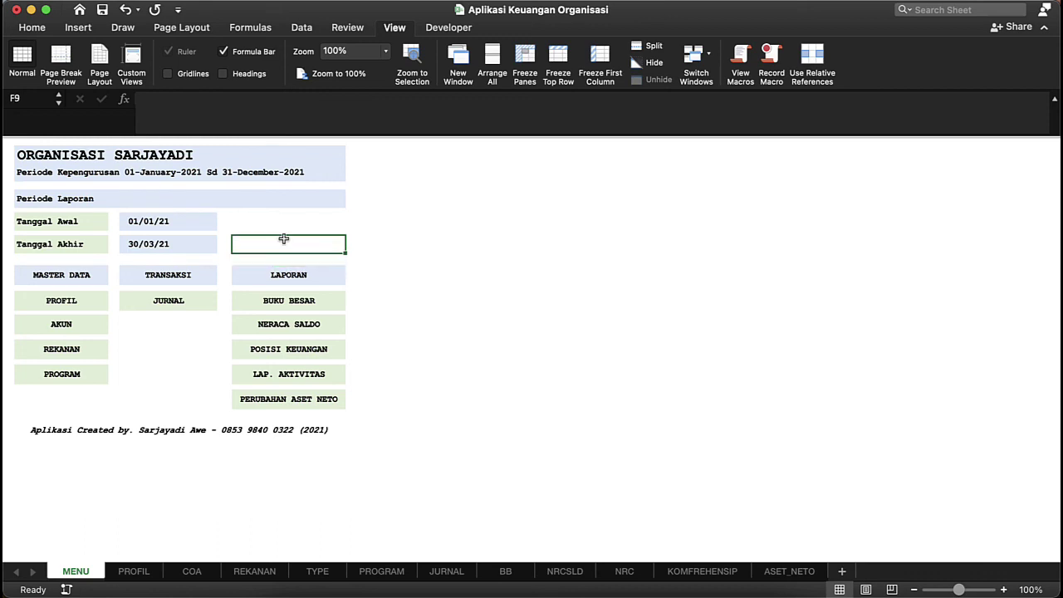
left_click(293, 226)
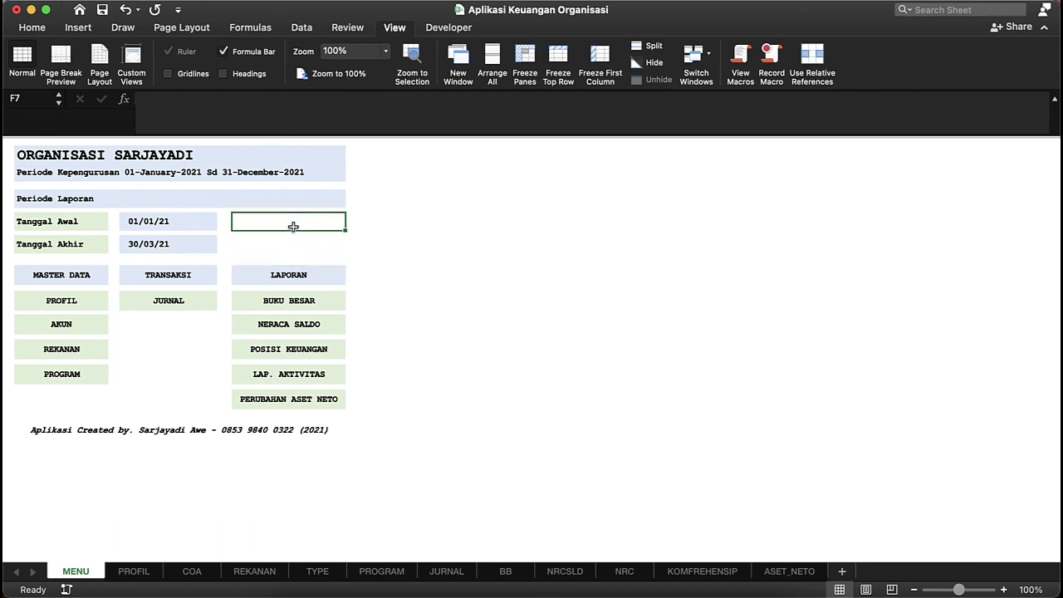